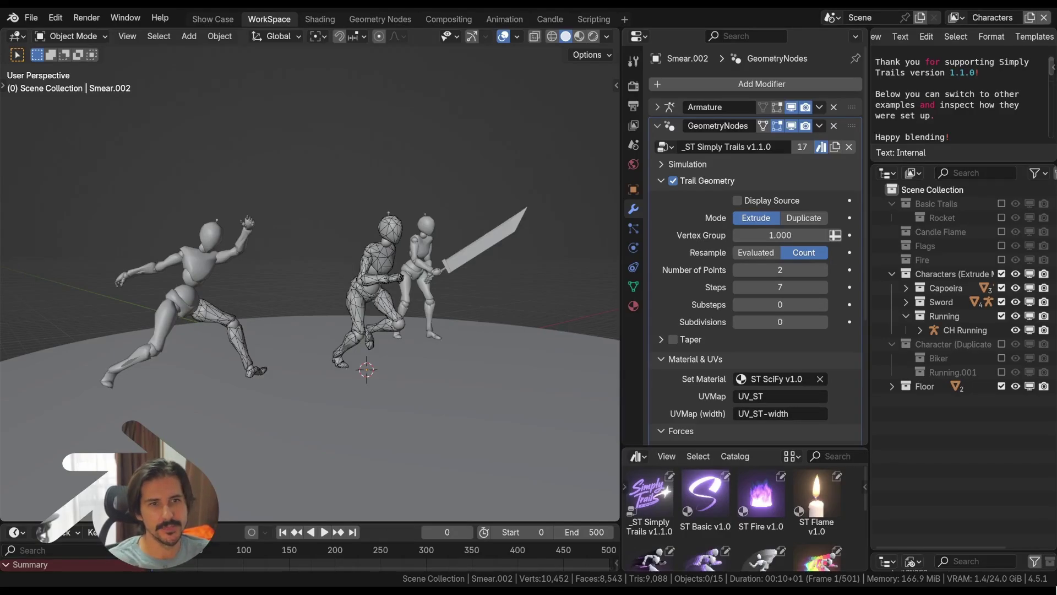
Switch the viewport to Rendered shading and play the sample trail animations.
left_click(372, 188)
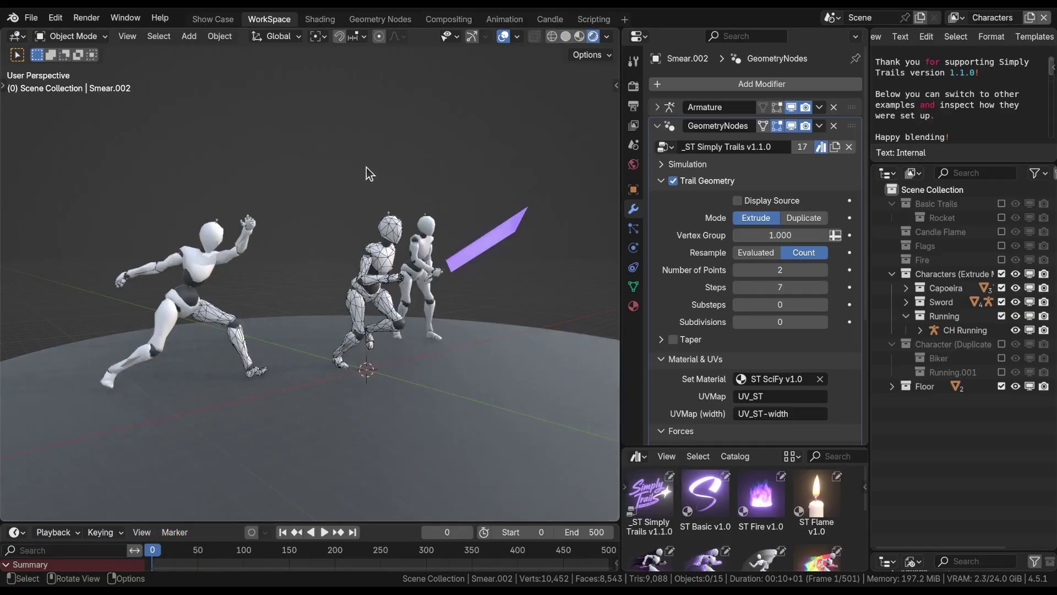
key("space")
middle_click_drag(220, 255, 300, 245)
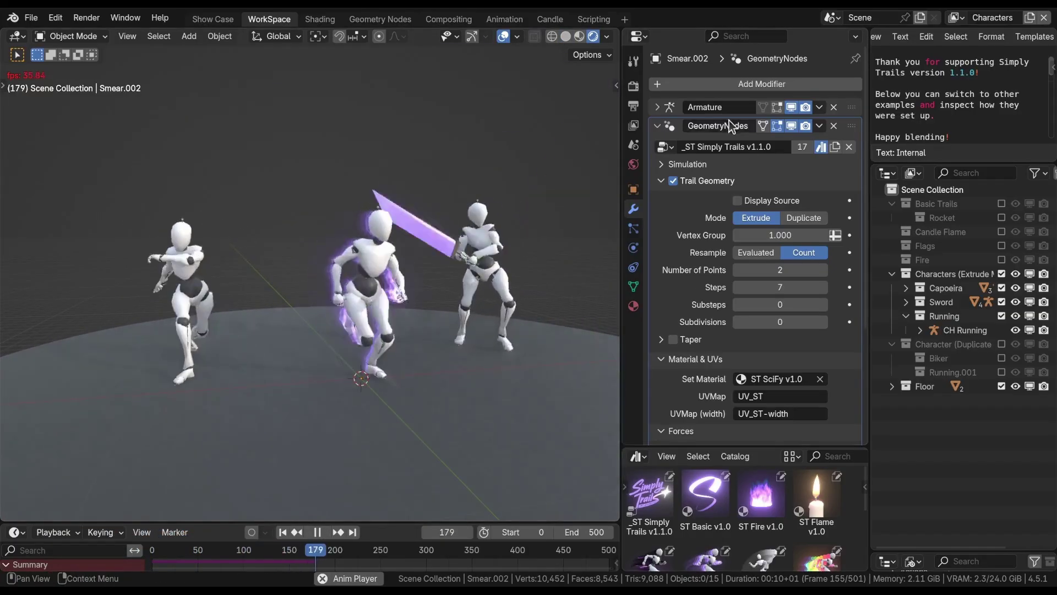
Expand the GeometryNodes modifier's Simulation panel to show Stepped Frame.
left_click(661, 165)
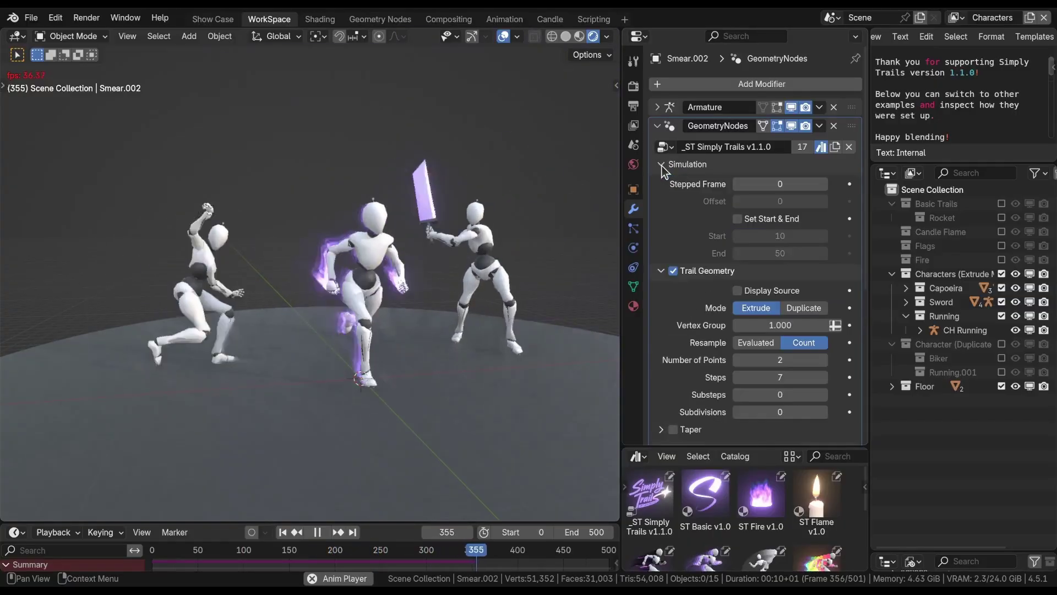
left_click(661, 164)
left_click(661, 165)
left_click(662, 164)
left_click(661, 164)
left_click(661, 164)
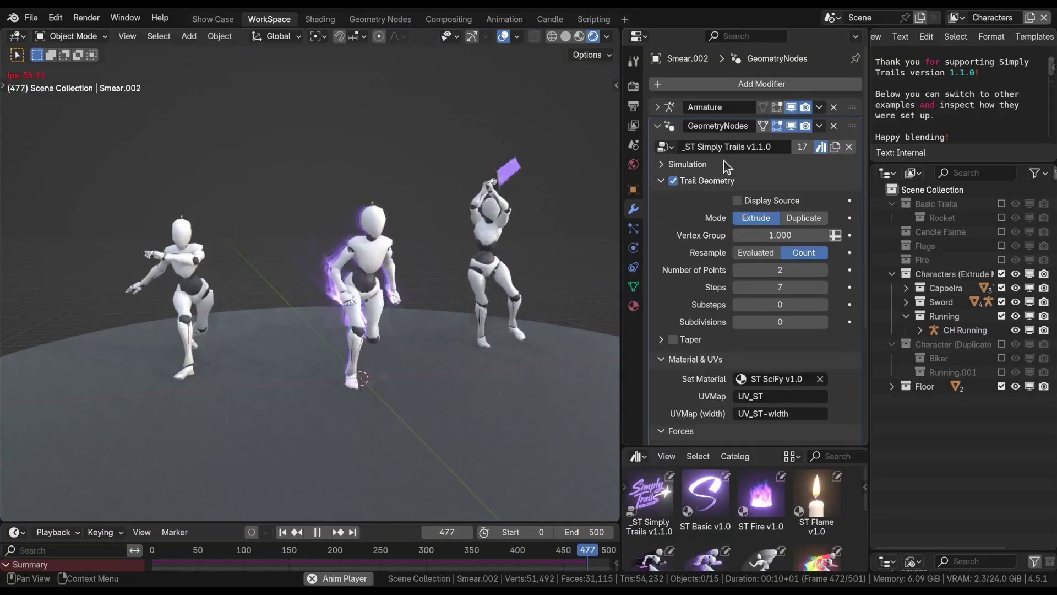
left_click(662, 164)
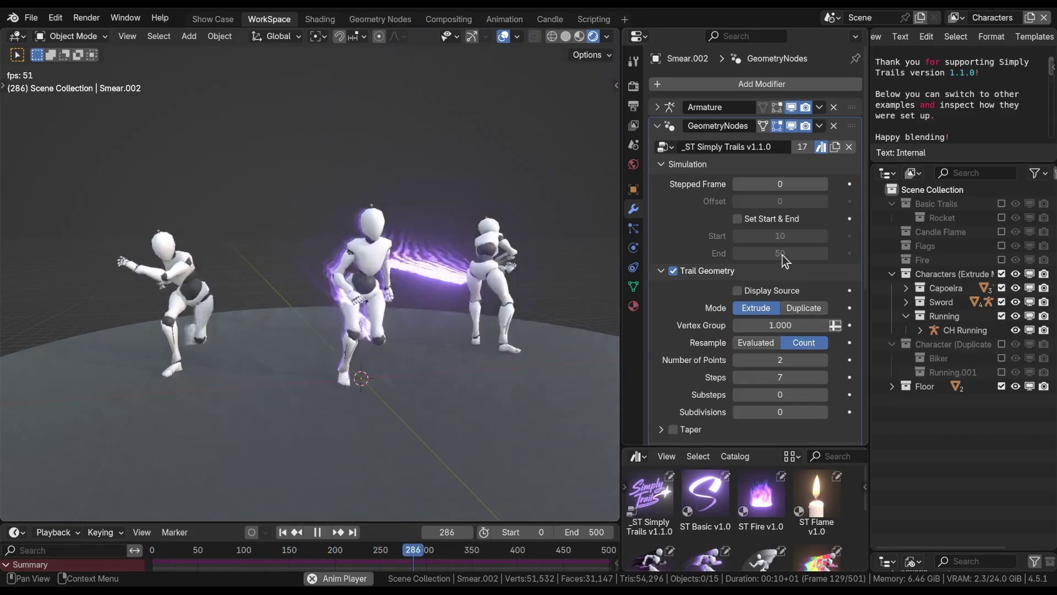
Exclude Characters (Extrude) and include Character (Duplicate) in the Outliner.
left_click(1002, 274)
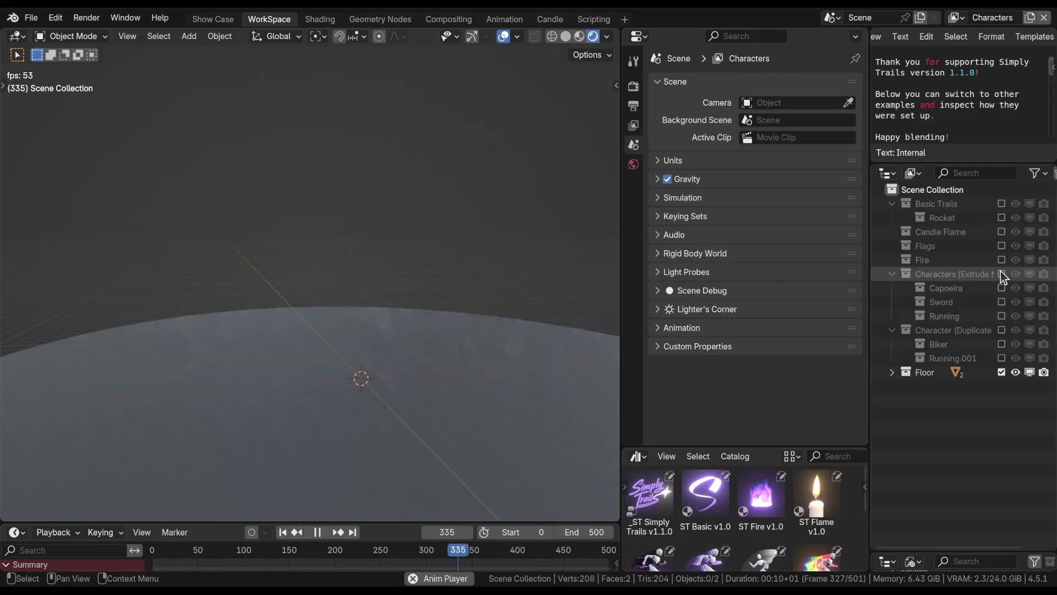
left_click(1002, 330)
middle_click_drag(264, 199, 238, 191)
left_click(411, 188)
middle_click_drag(293, 279, 357, 266)
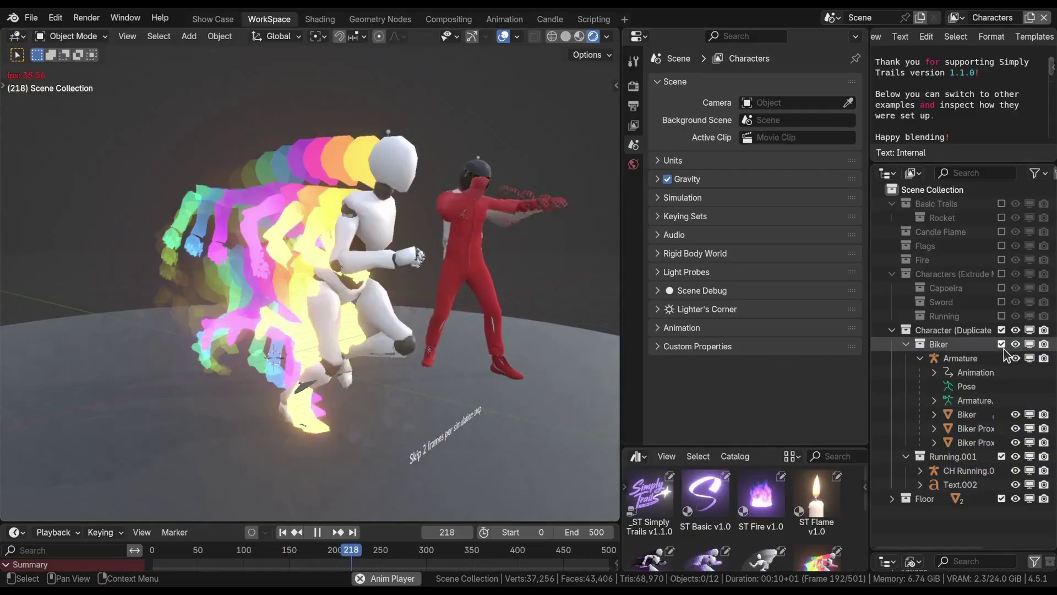
Exclude the Biker collection, select the Smear trail, and open the Output frame-rate list.
left_click(1002, 345)
left_click(320, 216)
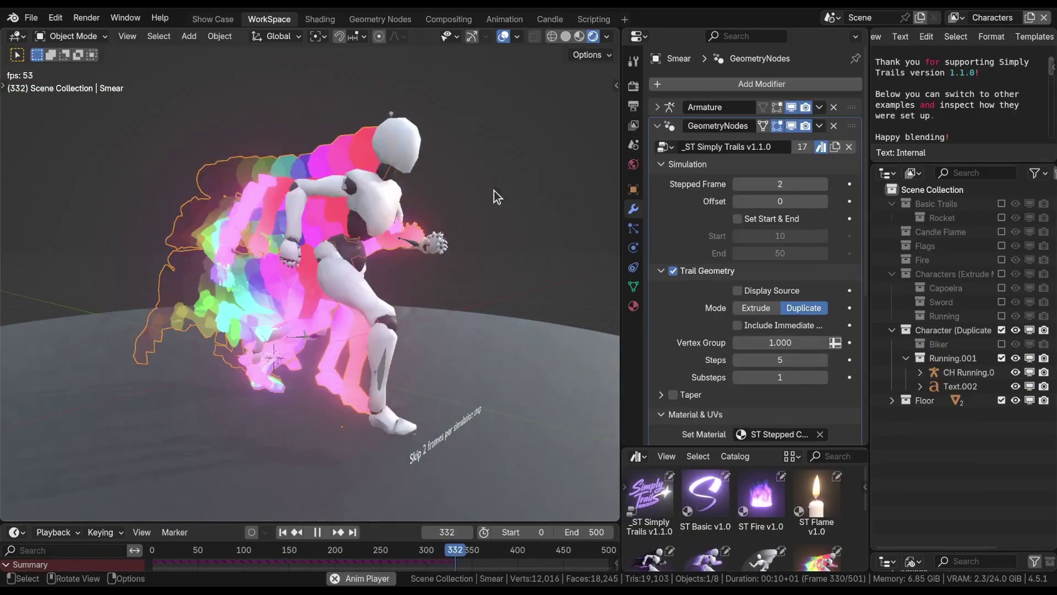
left_click(634, 106)
left_click(762, 211)
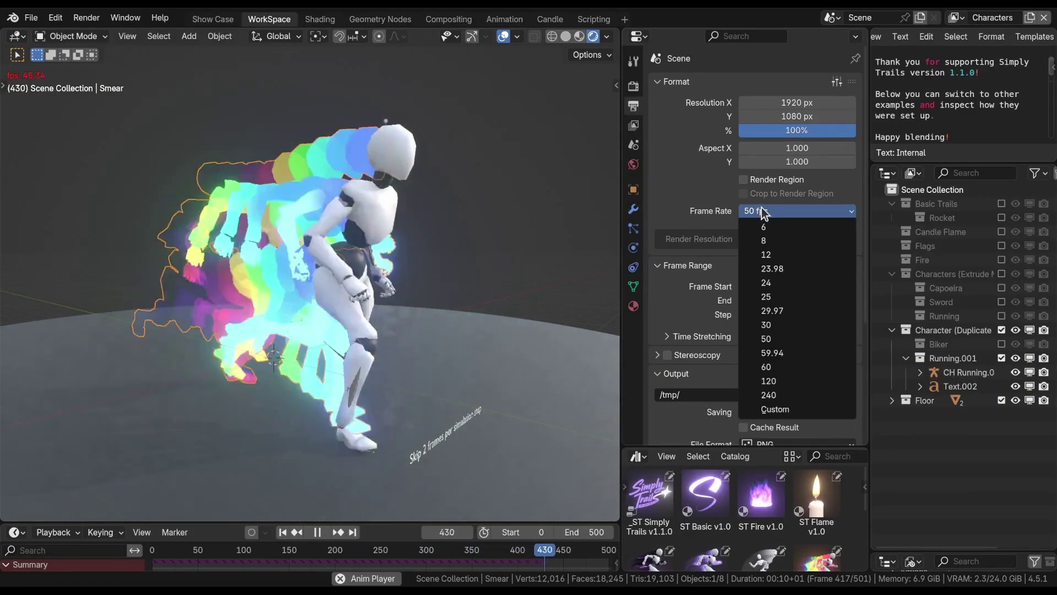
Set the frame rate to 24 fps and return to the trail's Simulation settings.
left_click(767, 283)
left_click(633, 209)
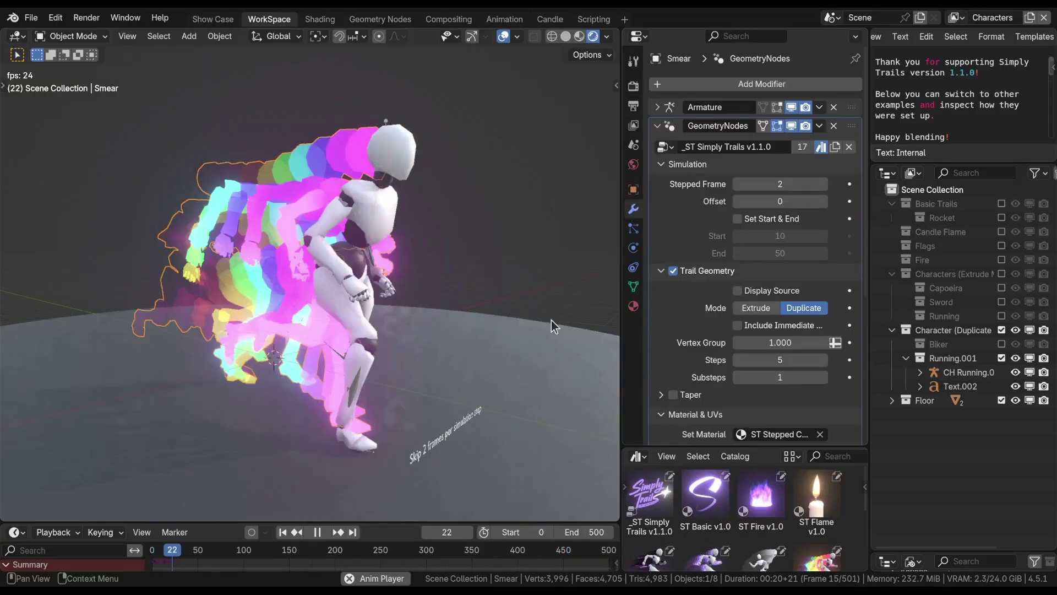
left_click(662, 166)
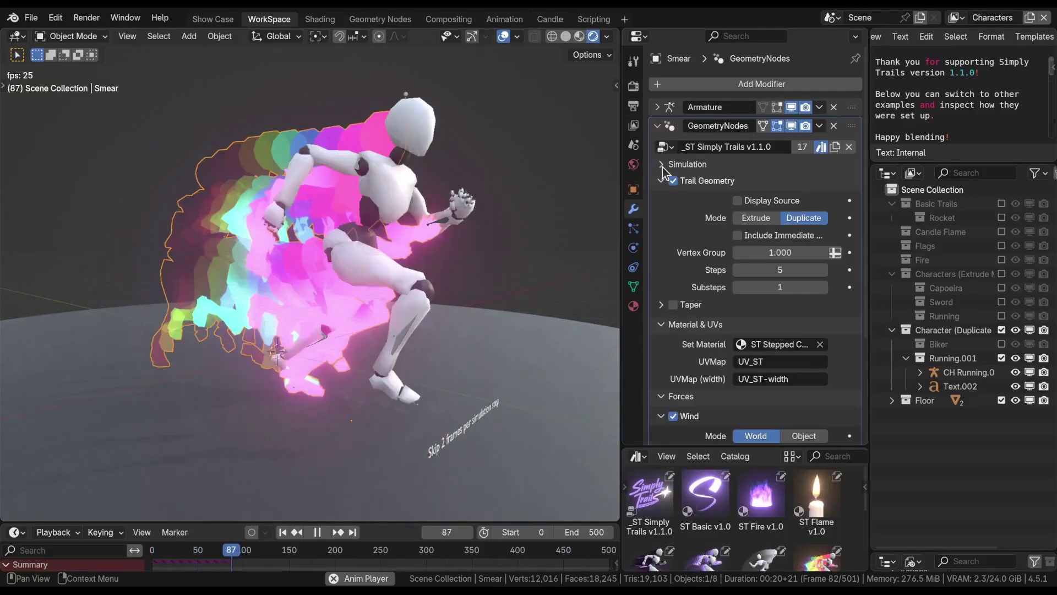
left_click(663, 165)
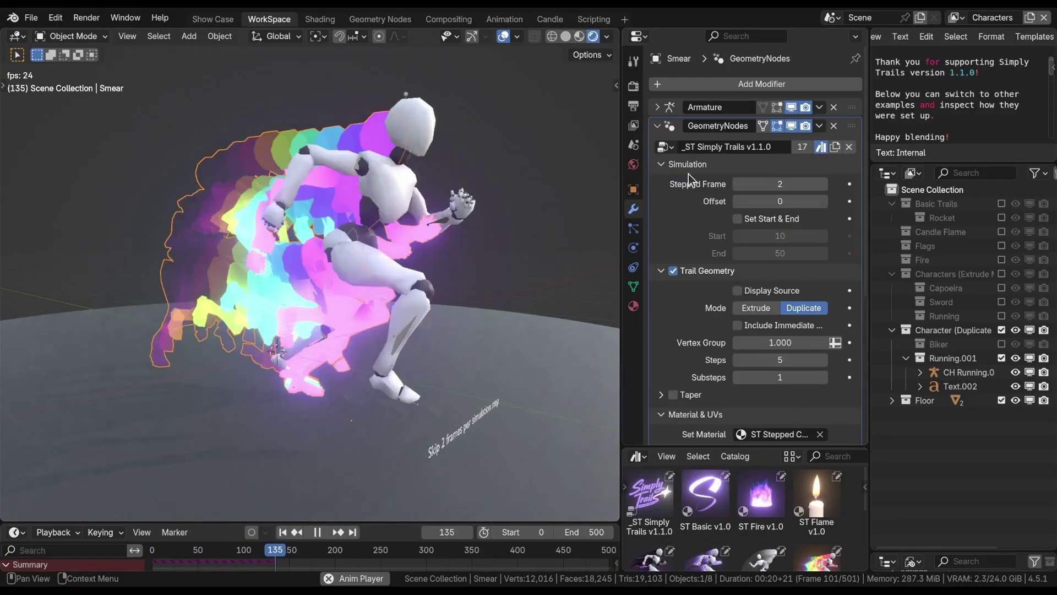
Stop playback, jump to the first frame, and step forward three frames through the stepped trail.
middle_click_drag(230, 221, 270, 229)
key("space")
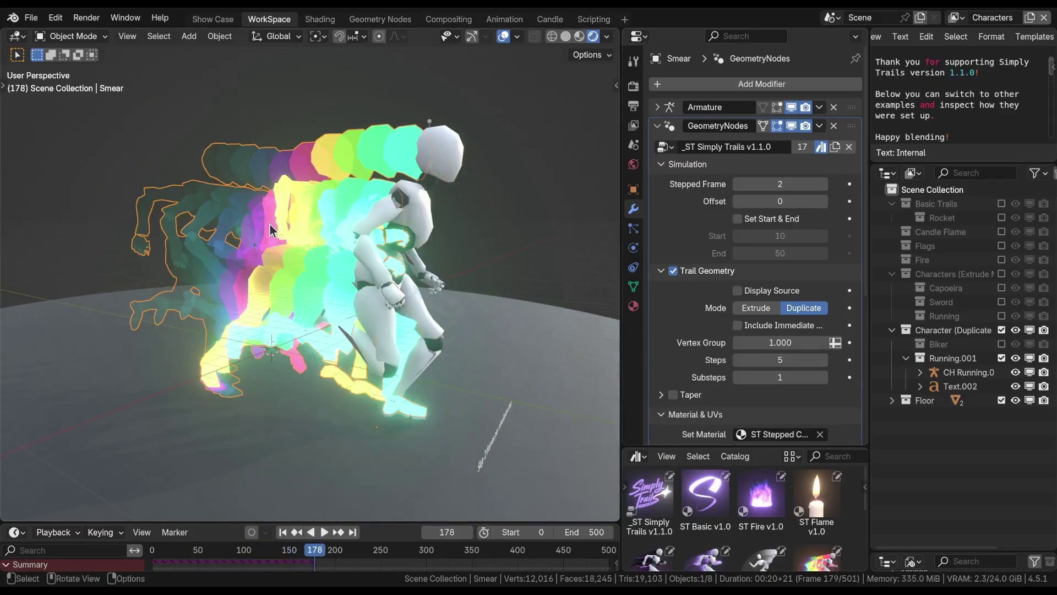
key("shift+Left")
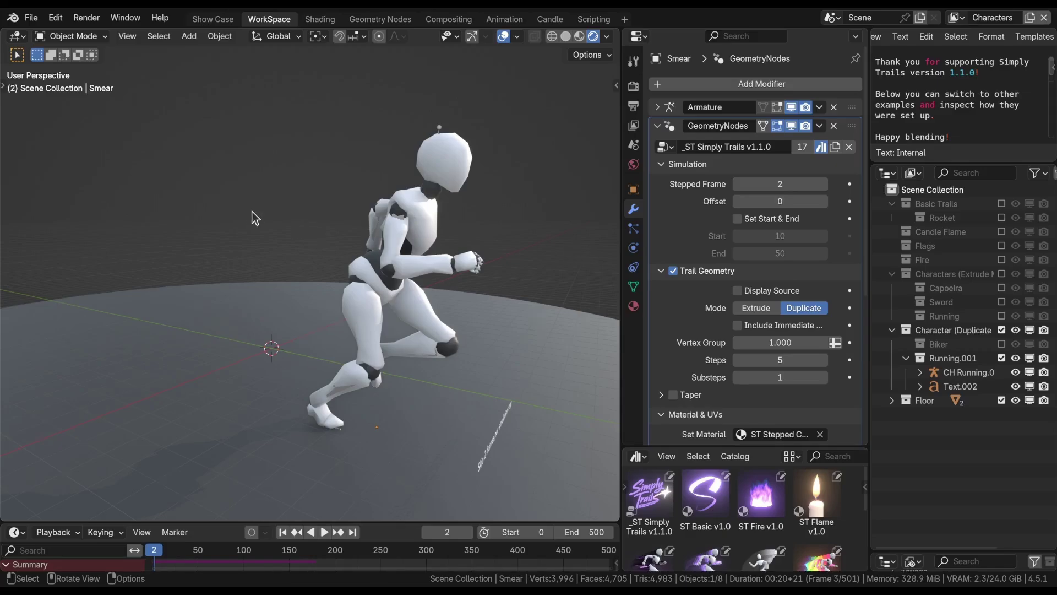
key("Right")
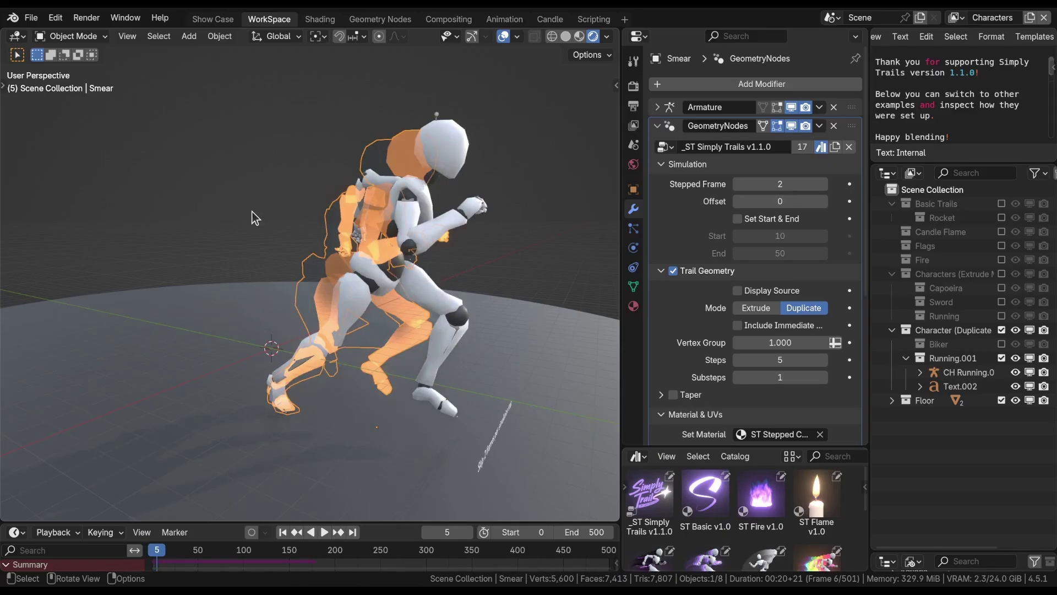
key("Right")
key("Right")
key("Right")
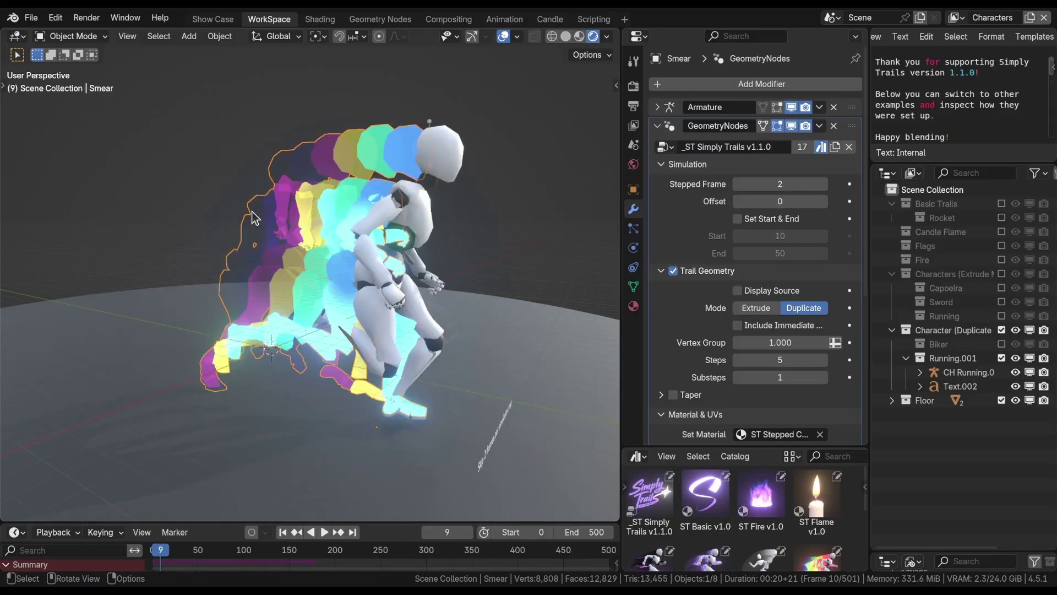
key("Right")
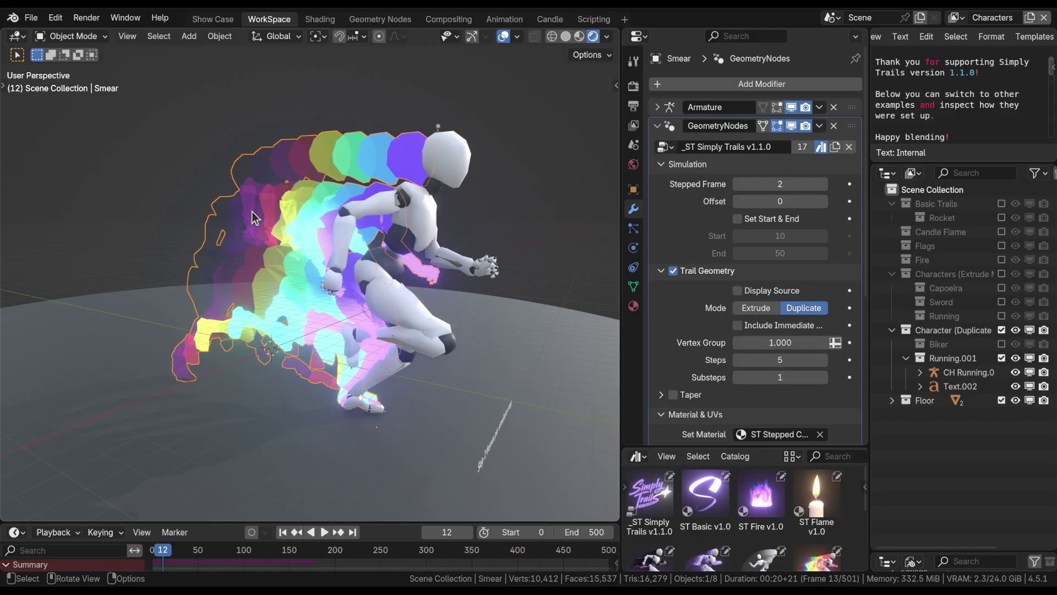
Select the runner's Beta_Surface, step two more frames, then reselect Smear and replay.
middle_click_drag(252, 211, 329, 450)
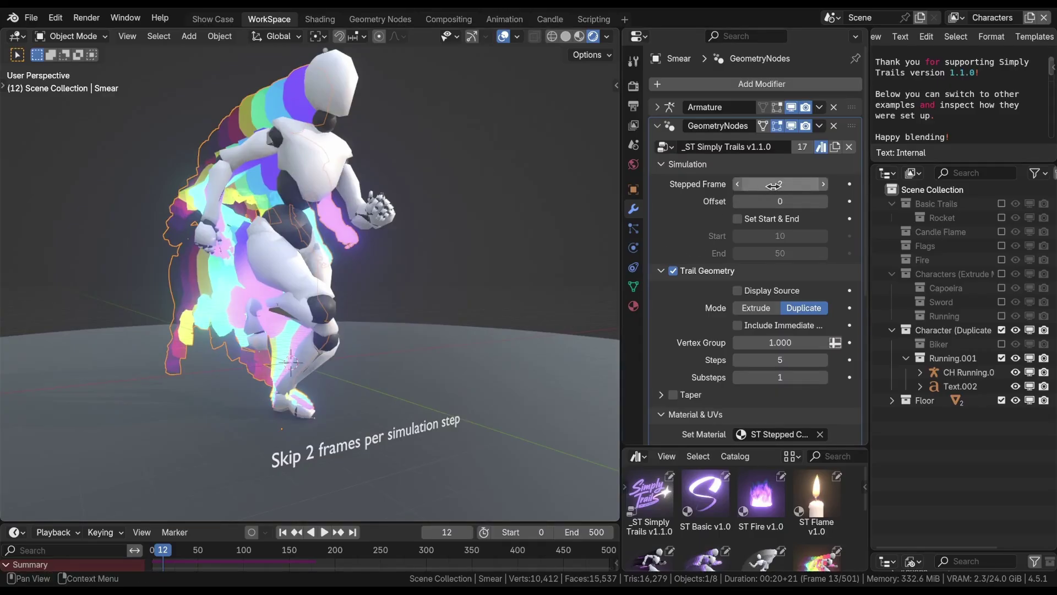
middle_click_drag(342, 88, 394, 186, "shift")
left_click(387, 152)
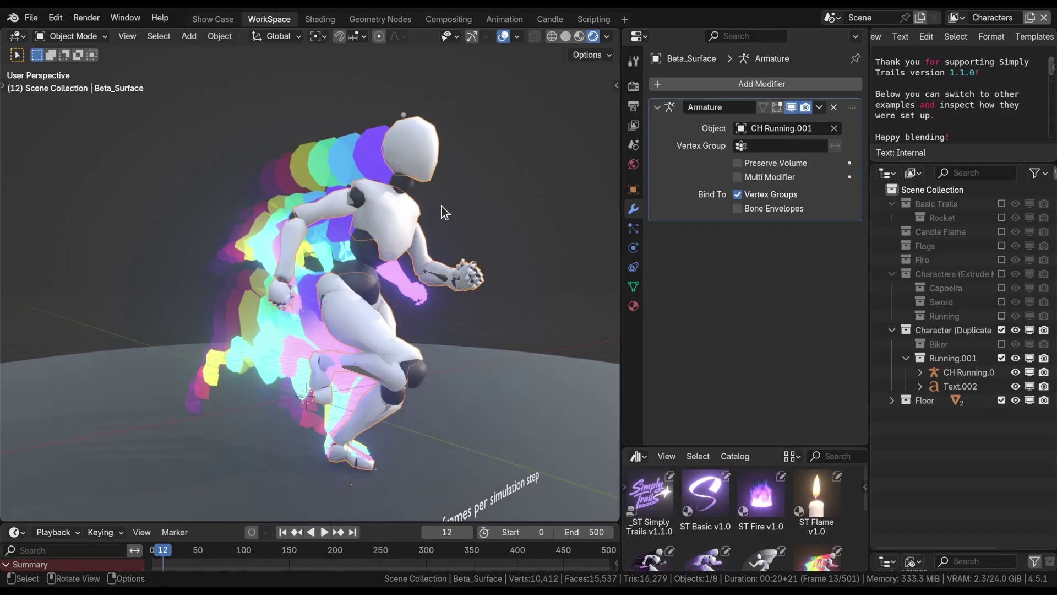
key("Right")
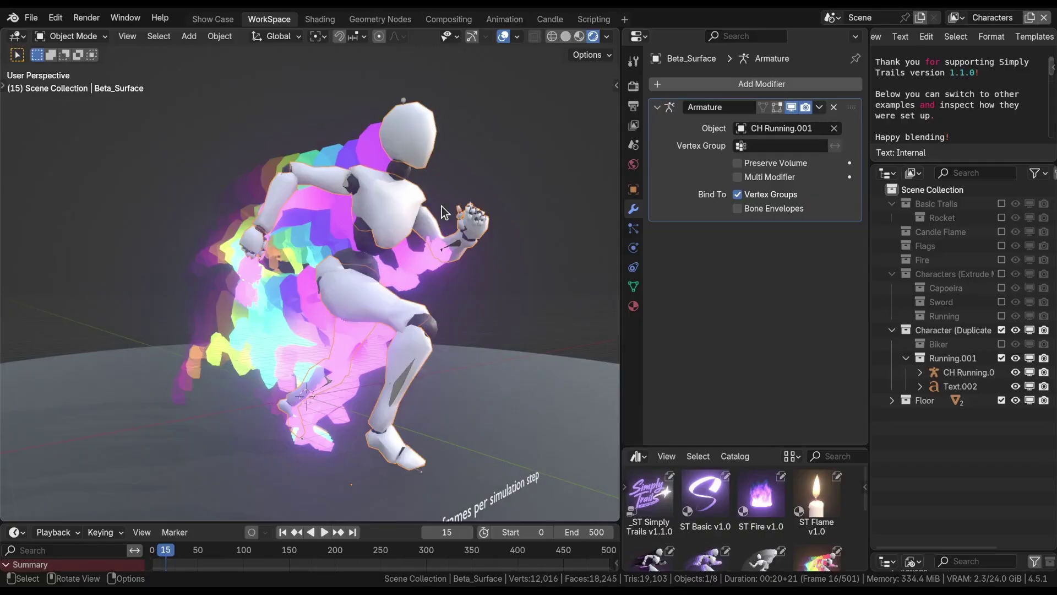
key("Right")
key("Right")
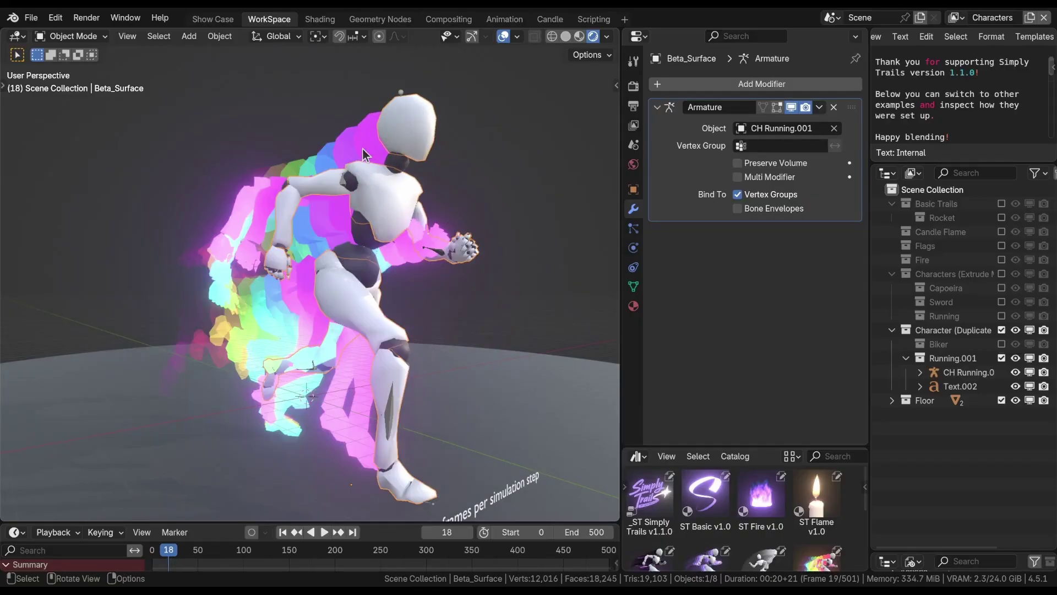
left_click(363, 152)
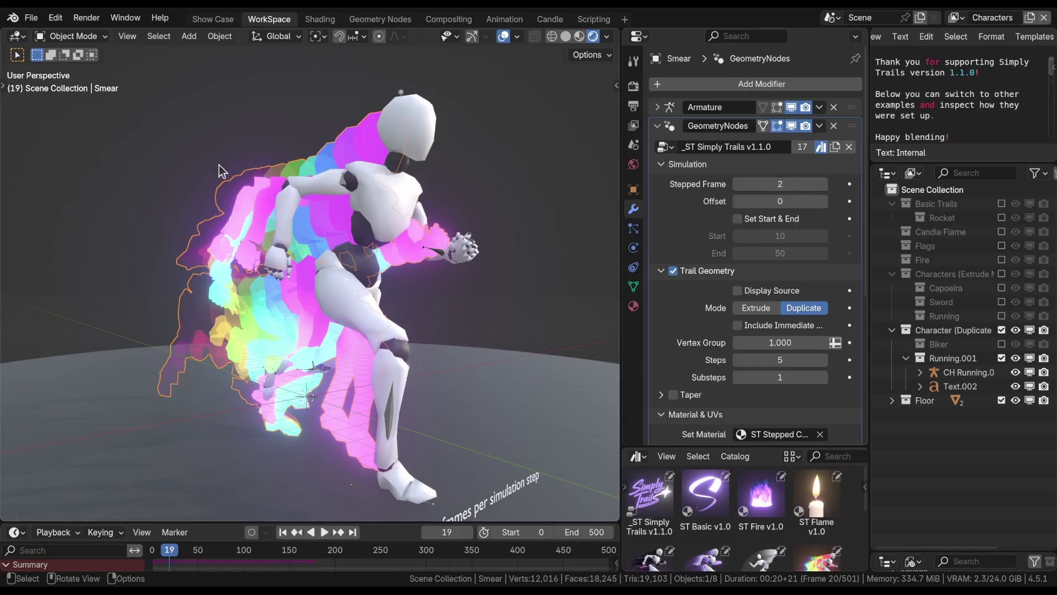
key("space")
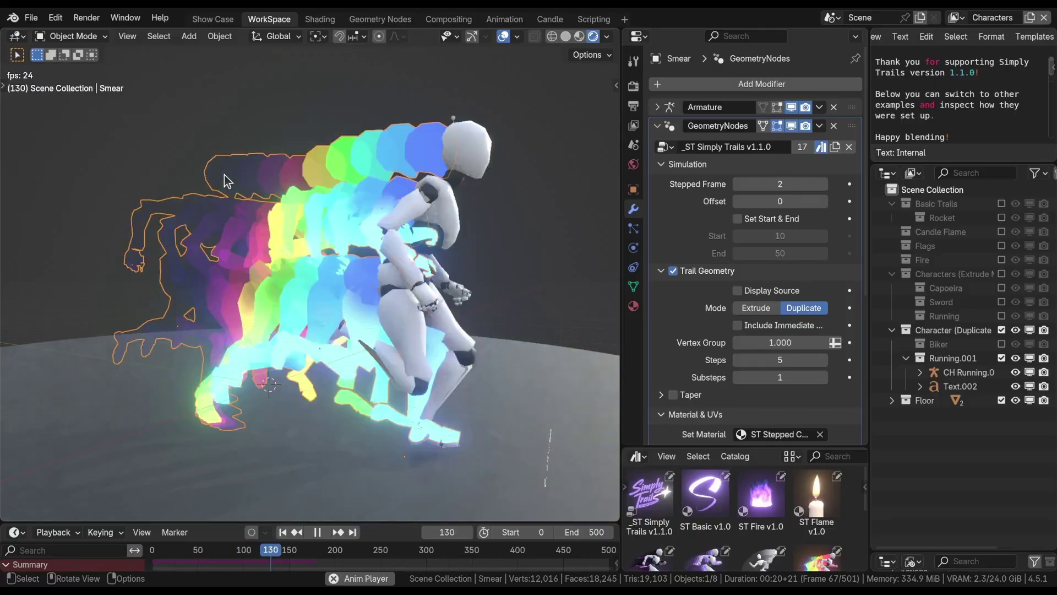
middle_click_drag(228, 175, 207, 215)
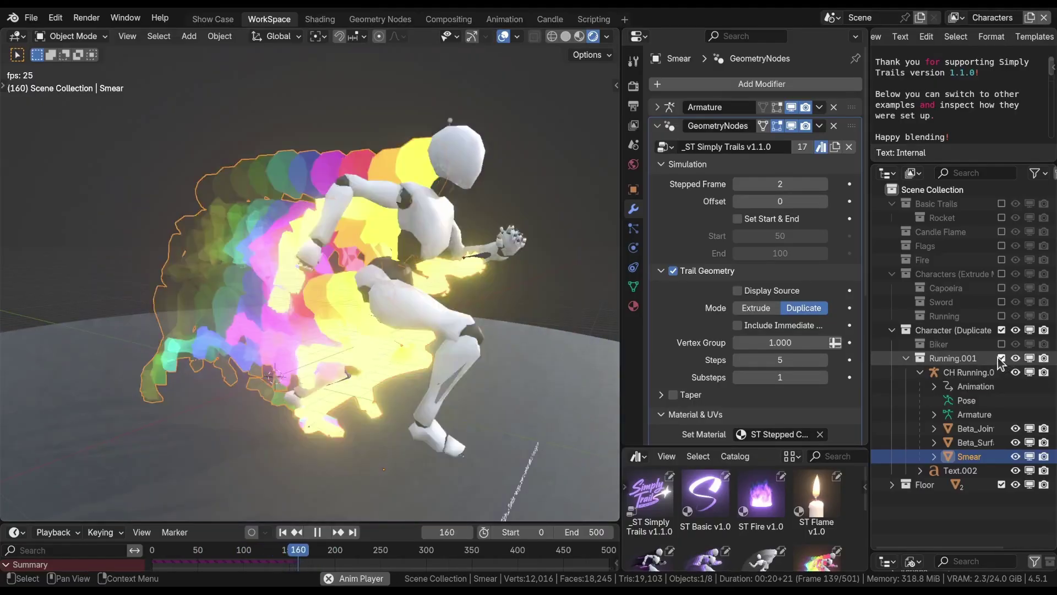
Exclude Running.001 and include the Biker collection again.
left_click(1002, 359)
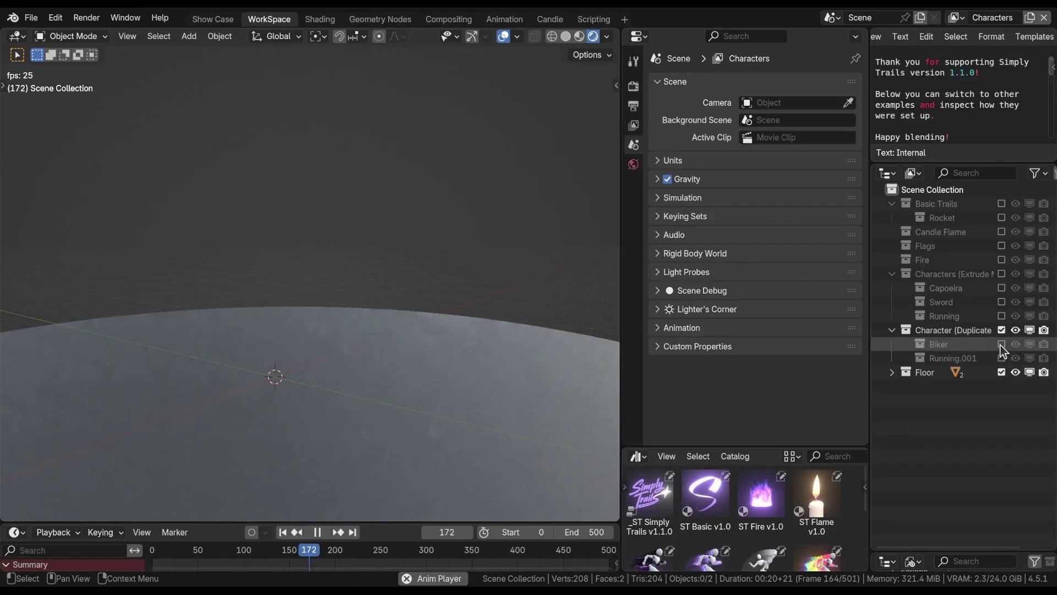
left_click(1002, 343)
middle_click_drag(361, 255, 303, 336)
Change the scene frame rate to 25 fps, then to 50 fps.
left_click(633, 106)
left_click(760, 210)
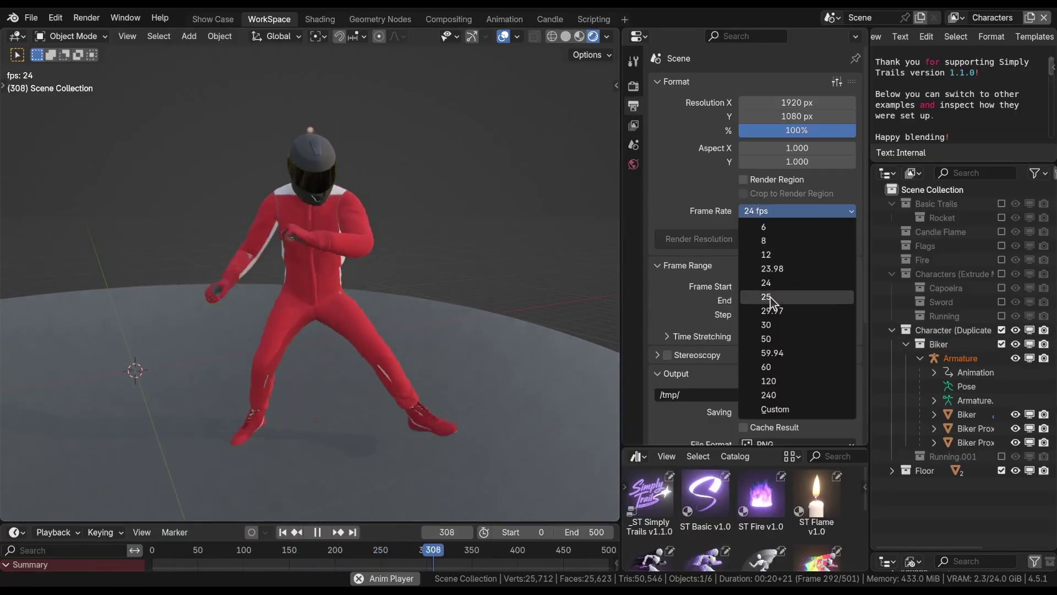
left_click(771, 296)
left_click(766, 209)
left_click(778, 339)
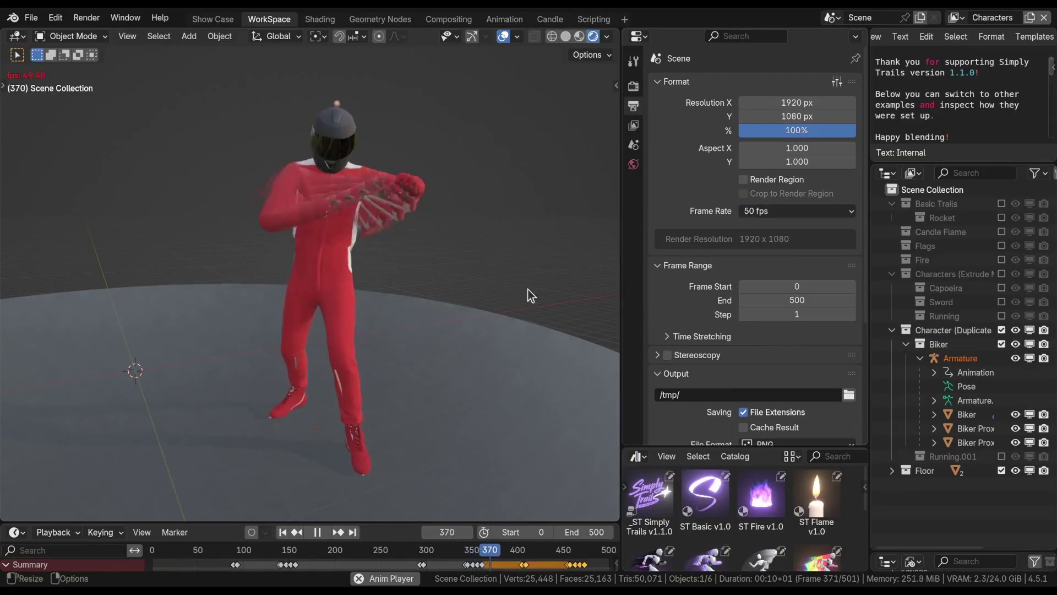
Pause playback and show the modifiers of Biker Proxy (Legs).
mouse_move(205, 232)
middle_mouse_down()
mouse_move(205, 263)
mouse_move(186, 233)
middle_mouse_up()
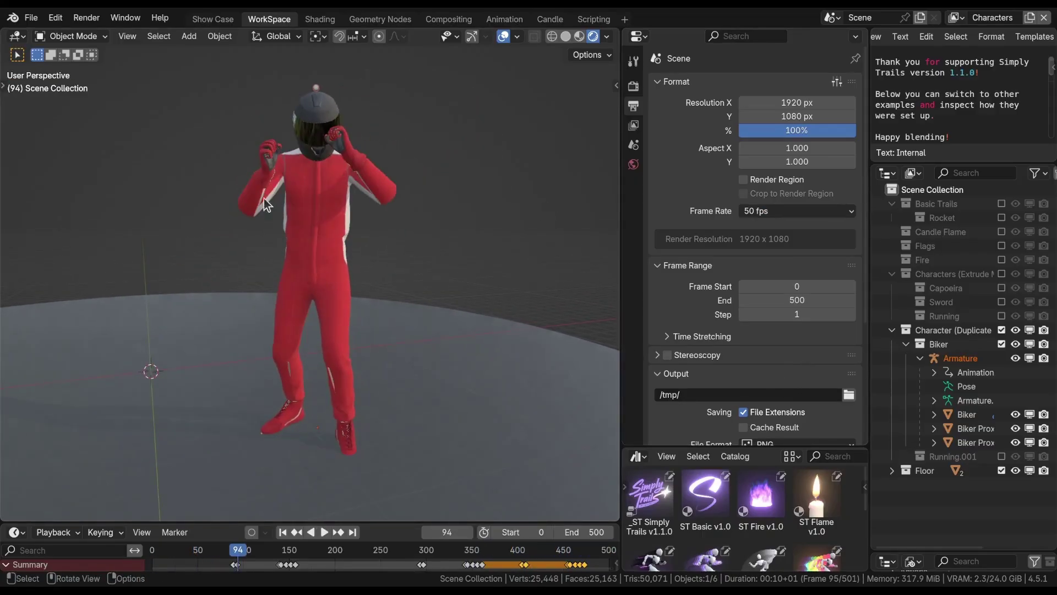
key("space")
left_click(327, 204)
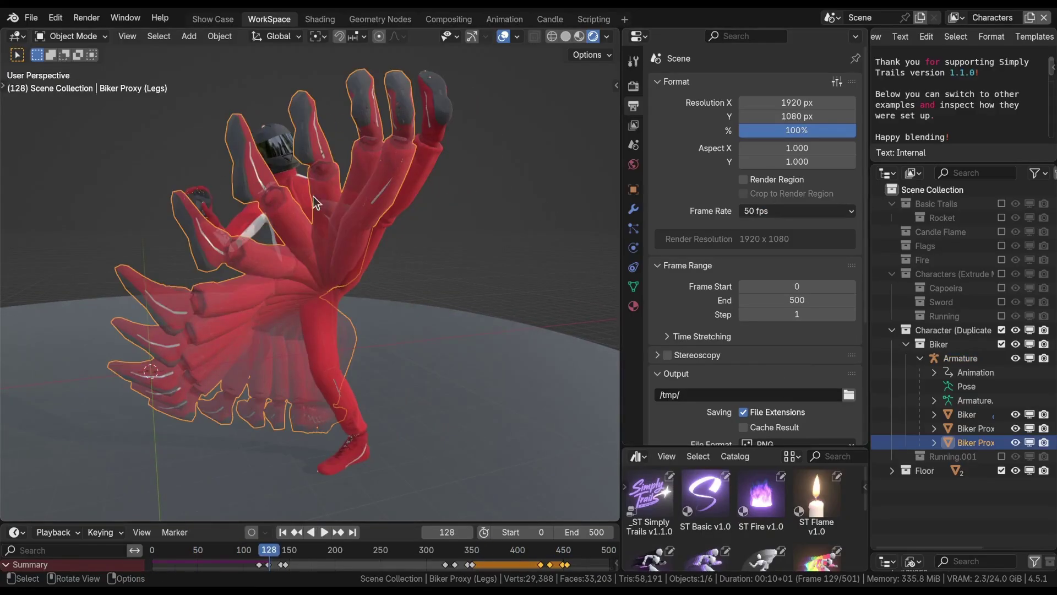
left_click(633, 209)
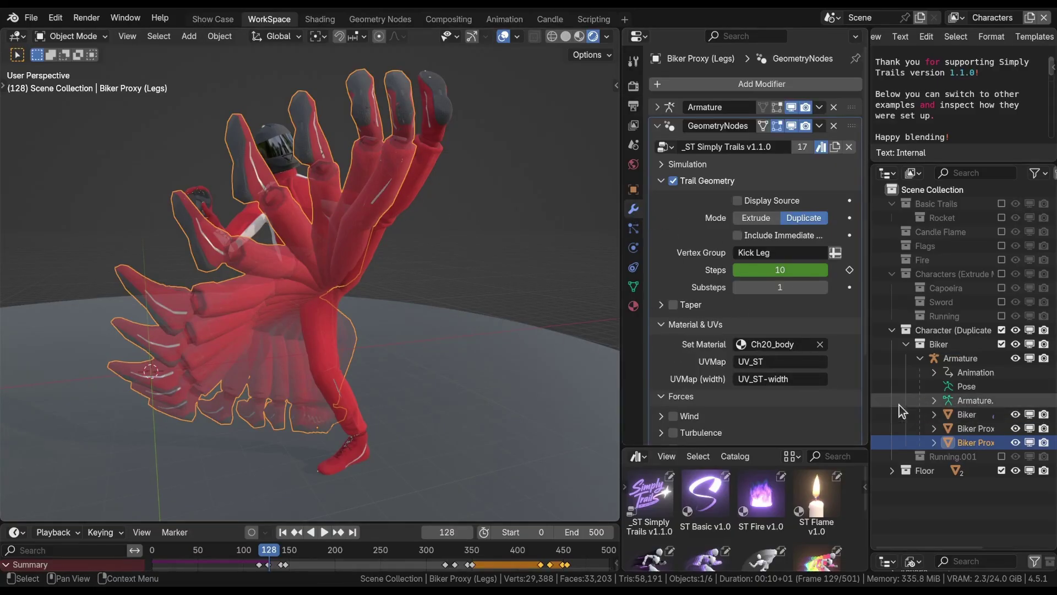
Compare the trail settings of Biker Proxy (Arms) and Biker Proxy (Legs), ending on Legs.
left_click_drag(870, 400, 805, 400)
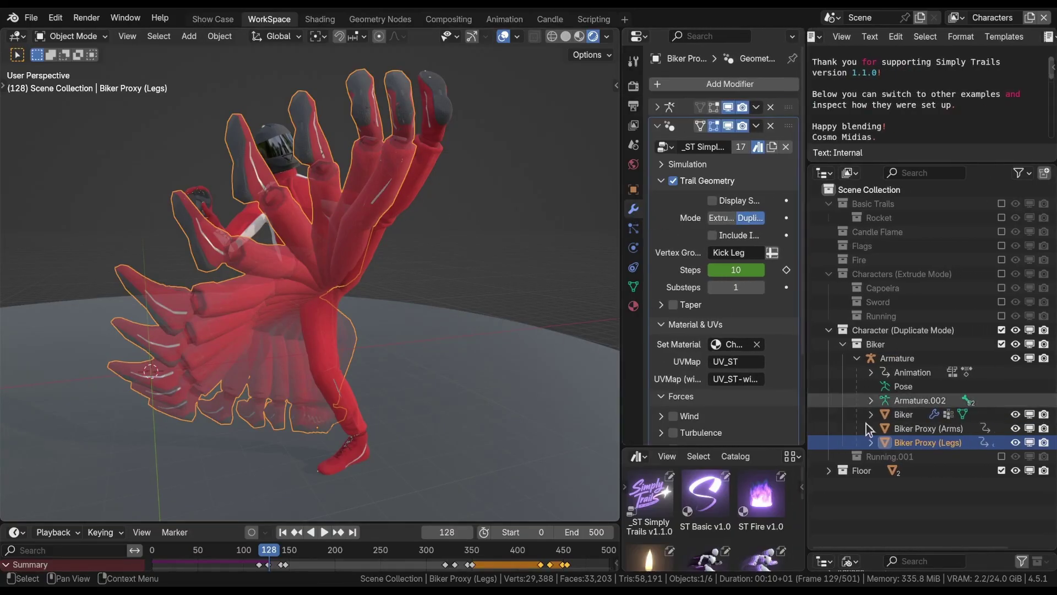
left_click(895, 415)
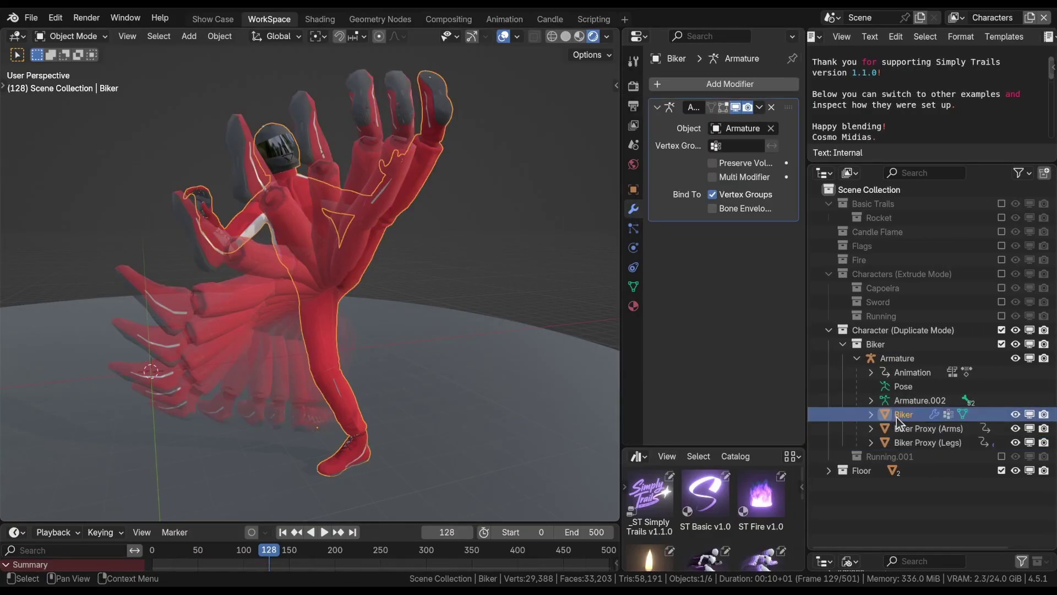
left_click(906, 429)
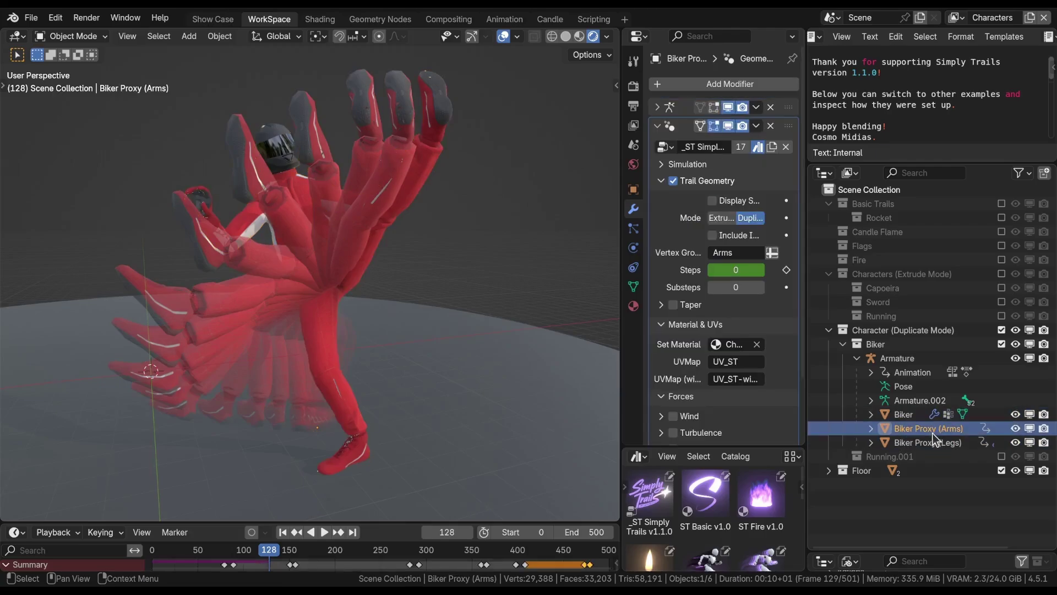
left_click(924, 443)
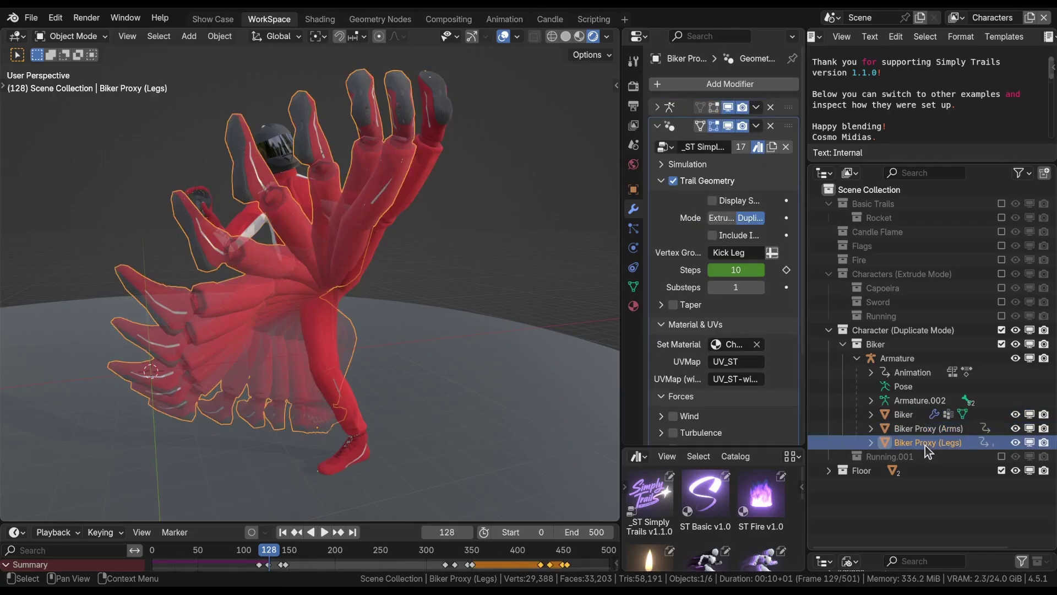
left_click(924, 432)
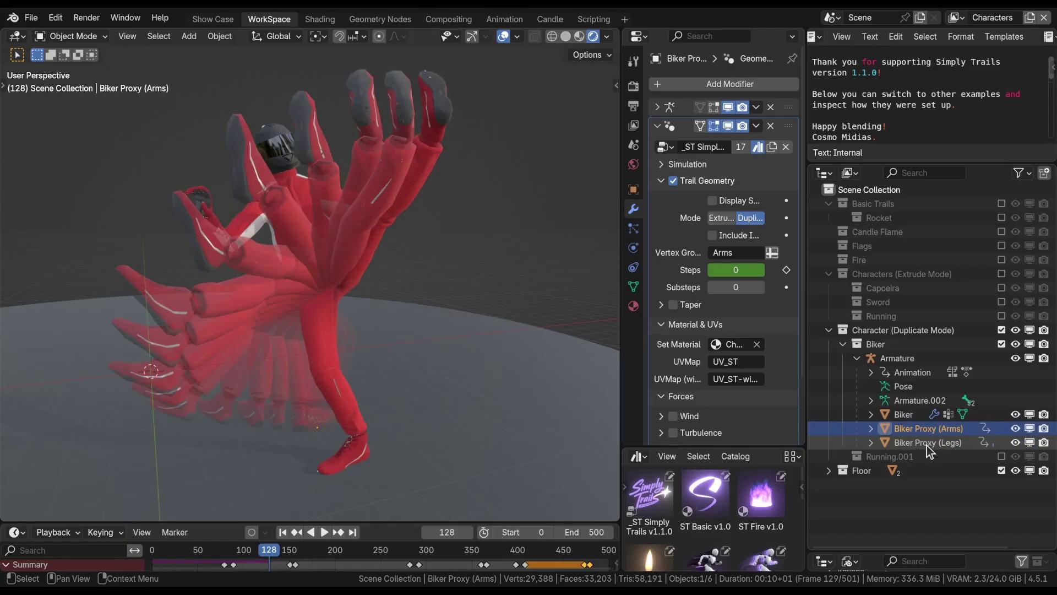
left_click(929, 444)
left_click(931, 435)
left_click(930, 444)
Widen the properties area and scrub the timeline to watch the leg trail.
middle_click_drag(332, 268, 380, 283)
left_click_drag(622, 290, 566, 291)
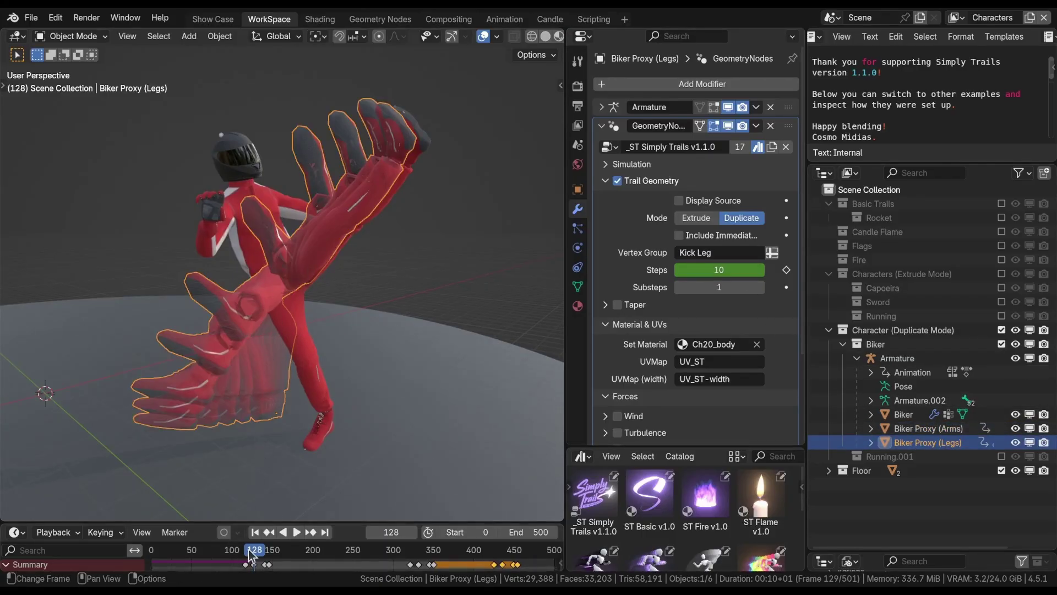
left_click_drag(251, 551, 454, 550)
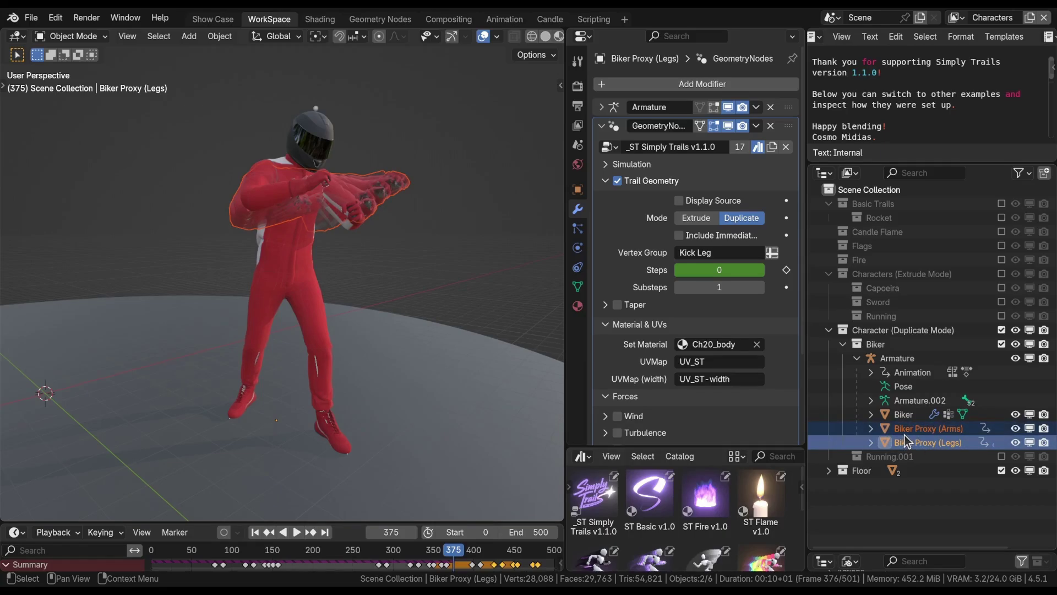
Delete both Biker Proxy objects, play the animation, and select the Biker mesh.
key("Delete")
key("space")
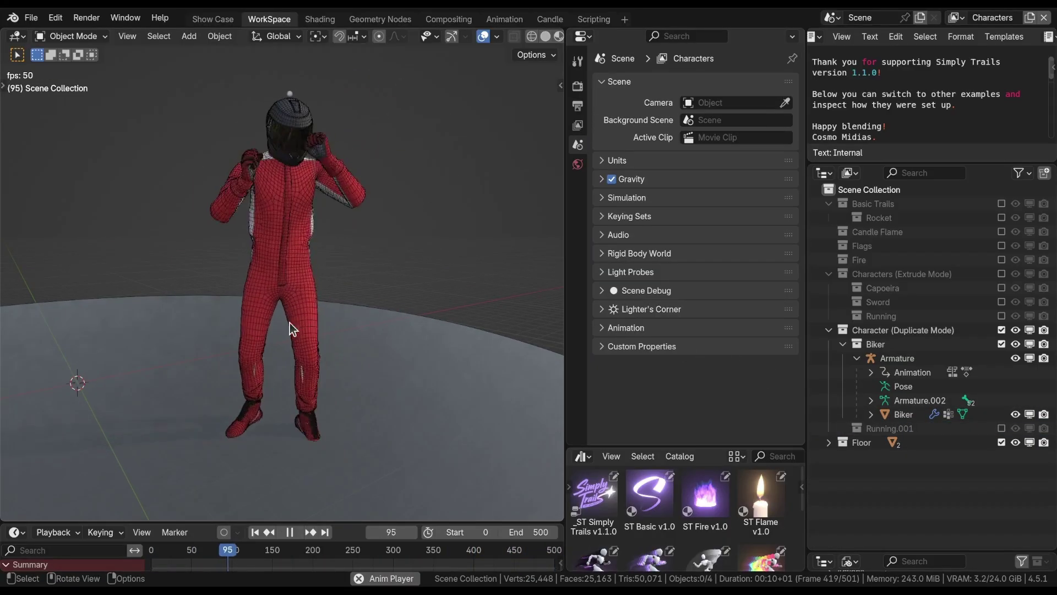
left_click(260, 258)
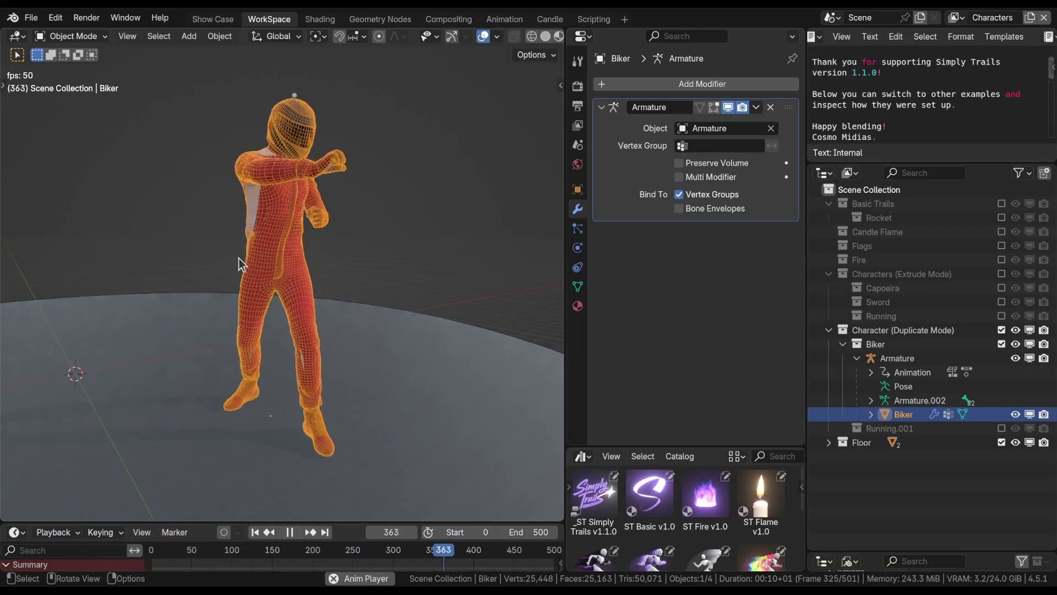
Duplicate Biker in place, hide the original, and rename the copy 'Biker Arms'.
key("shift+d")
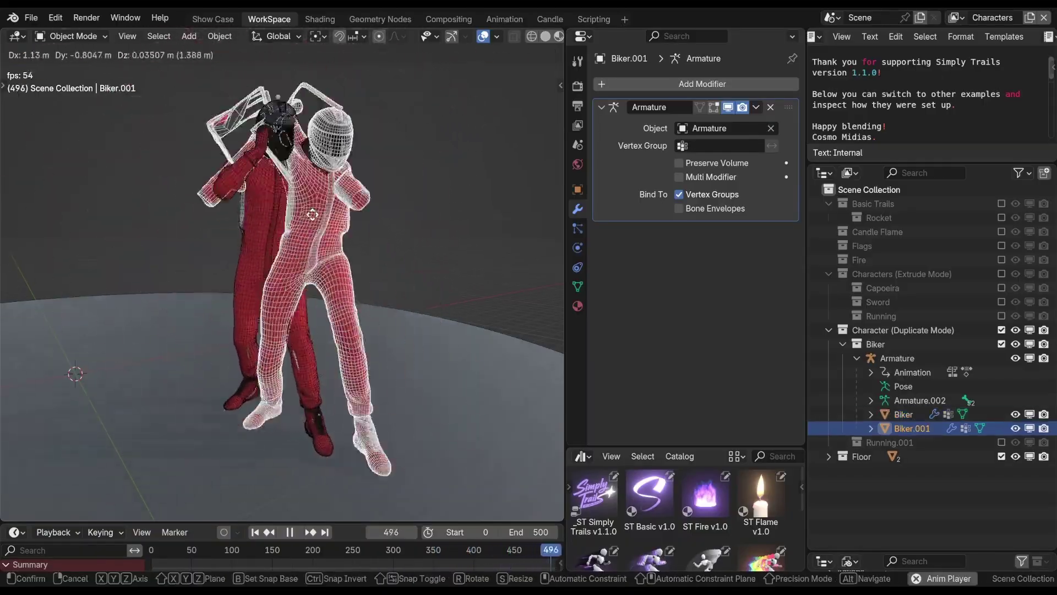
key("Escape")
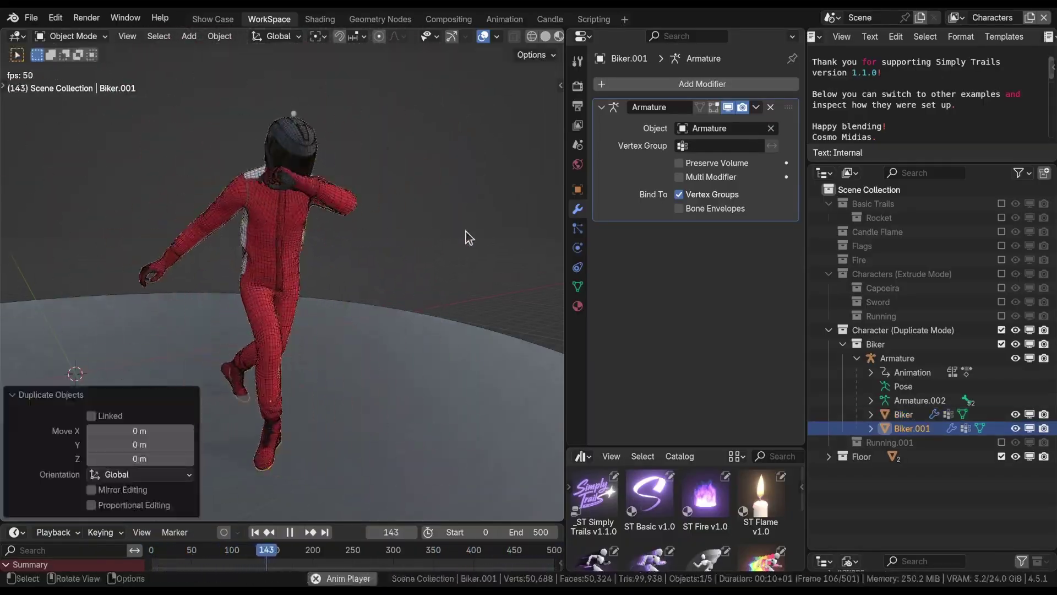
left_click(1015, 414)
double_click(918, 428)
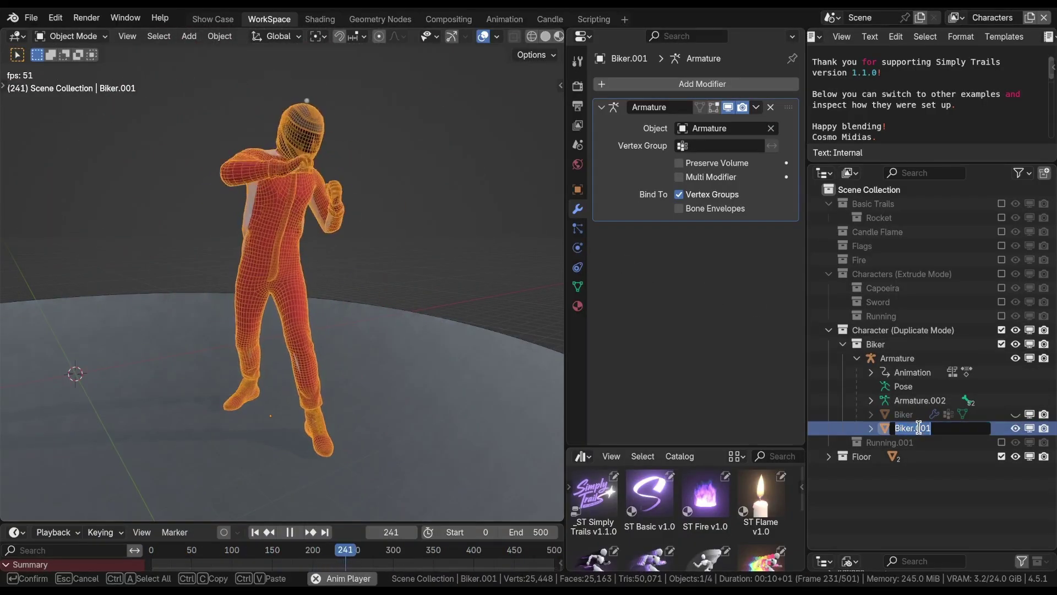
type("Biker")
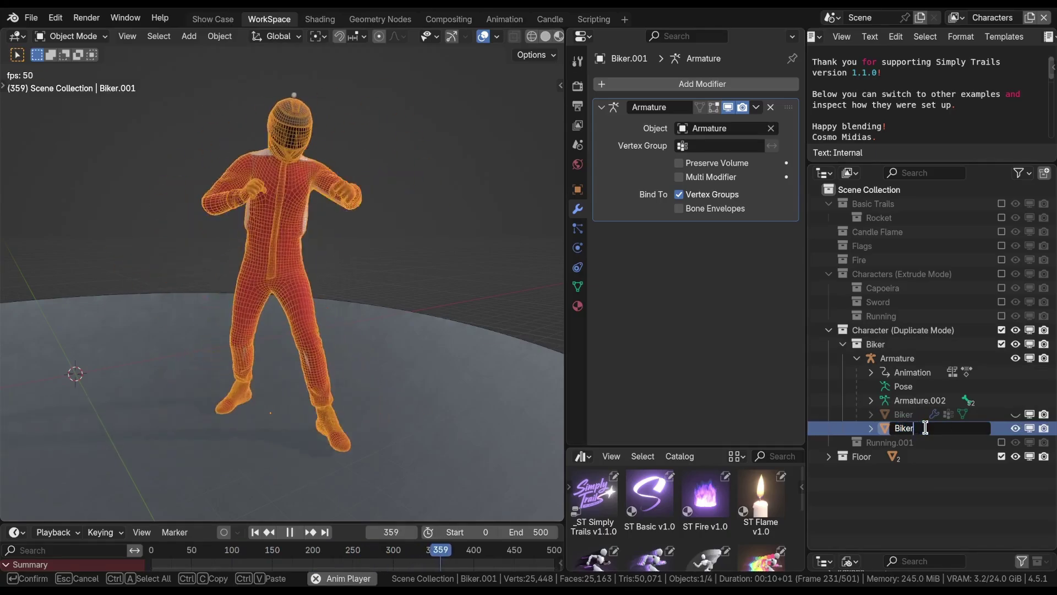
type(" Arms")
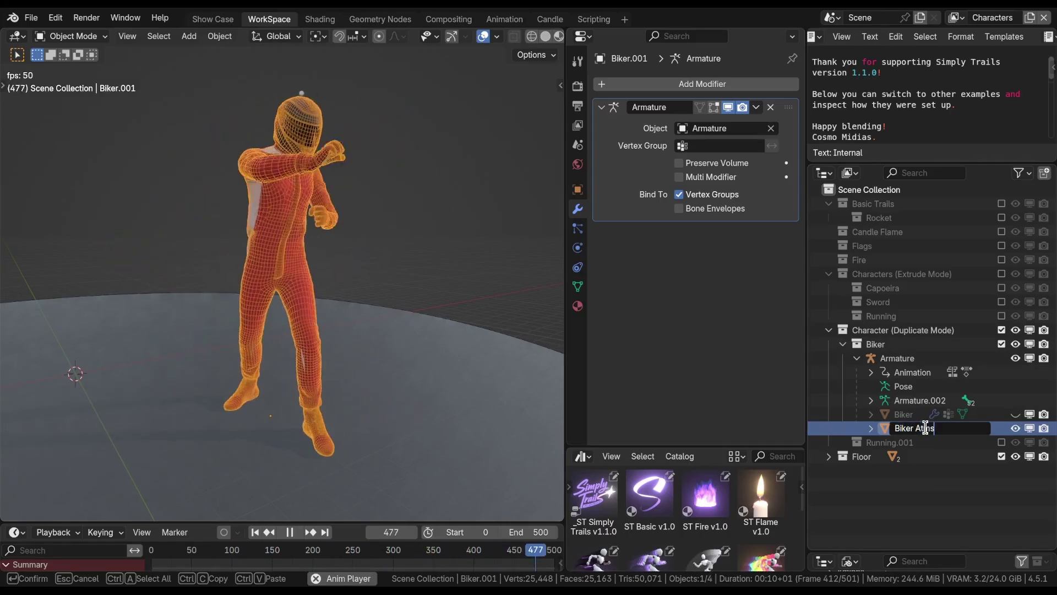
key("Return")
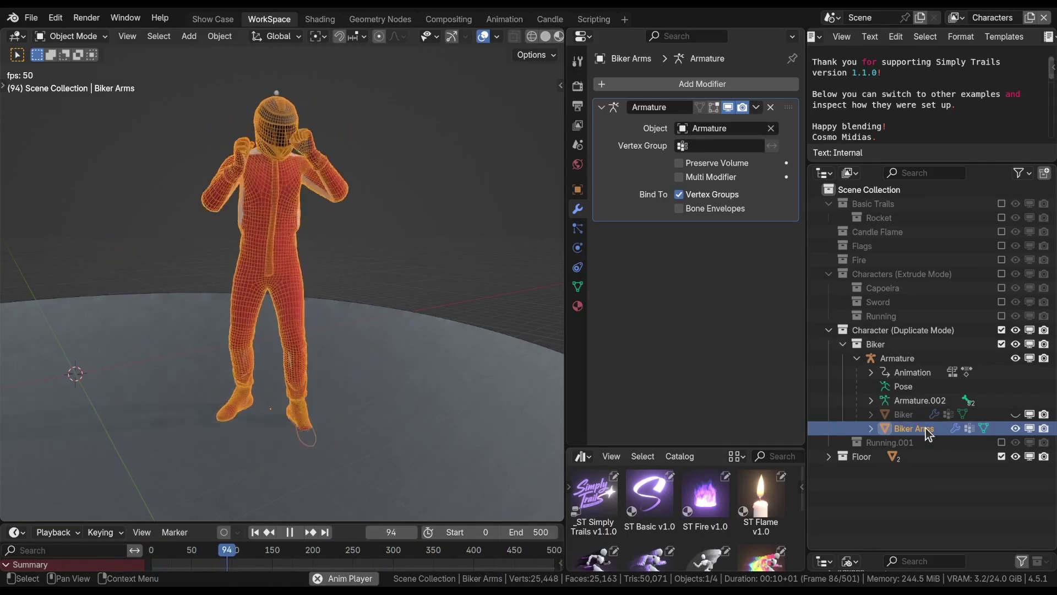
key("space")
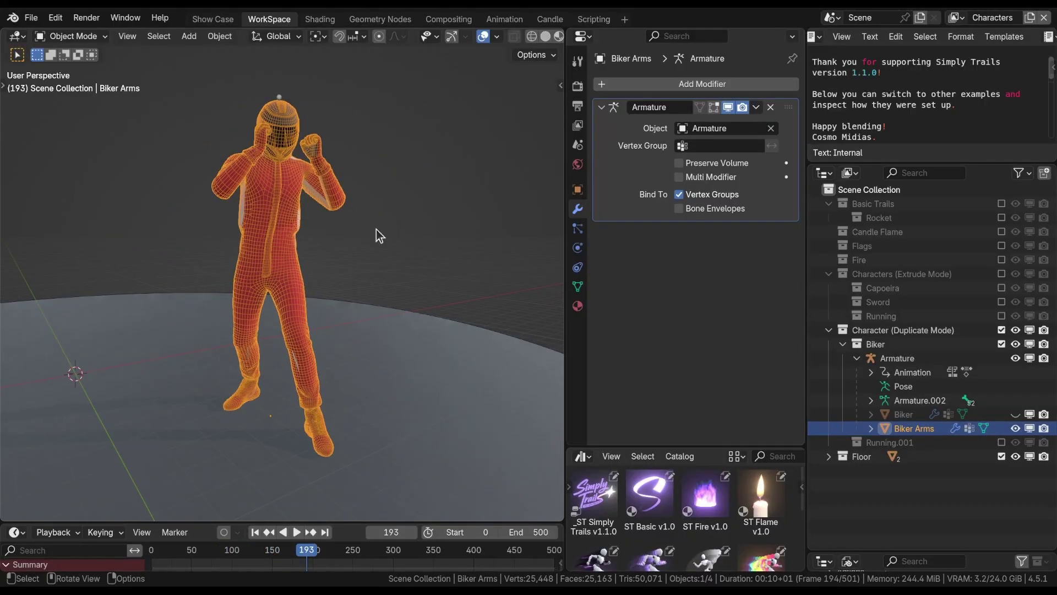
Add a Decimate modifier to Biker Arms above Armature with ratio 0.05.
left_click(609, 84)
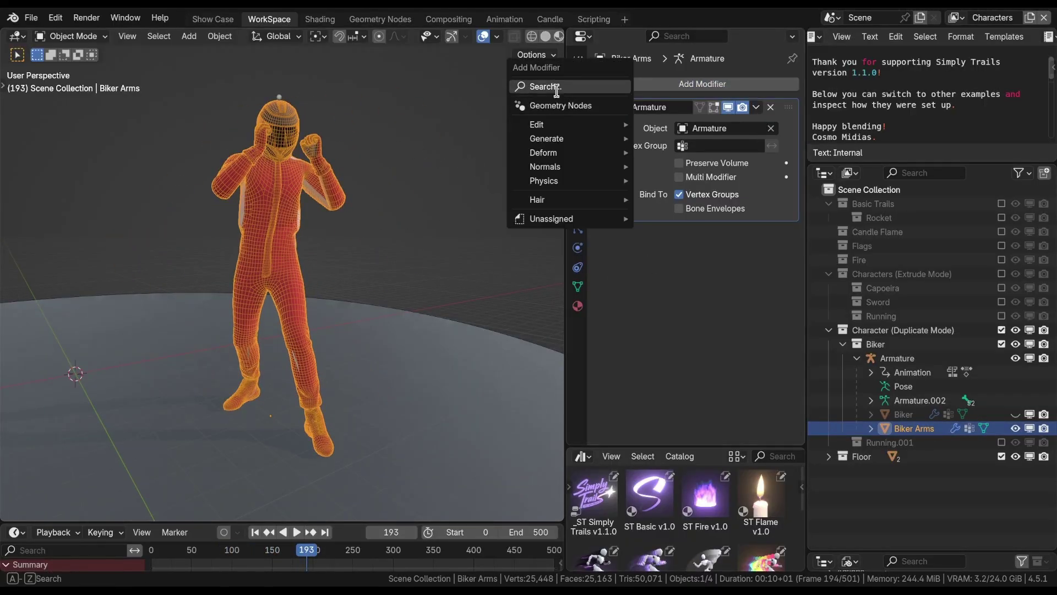
left_click(558, 87)
type("de")
key("Return")
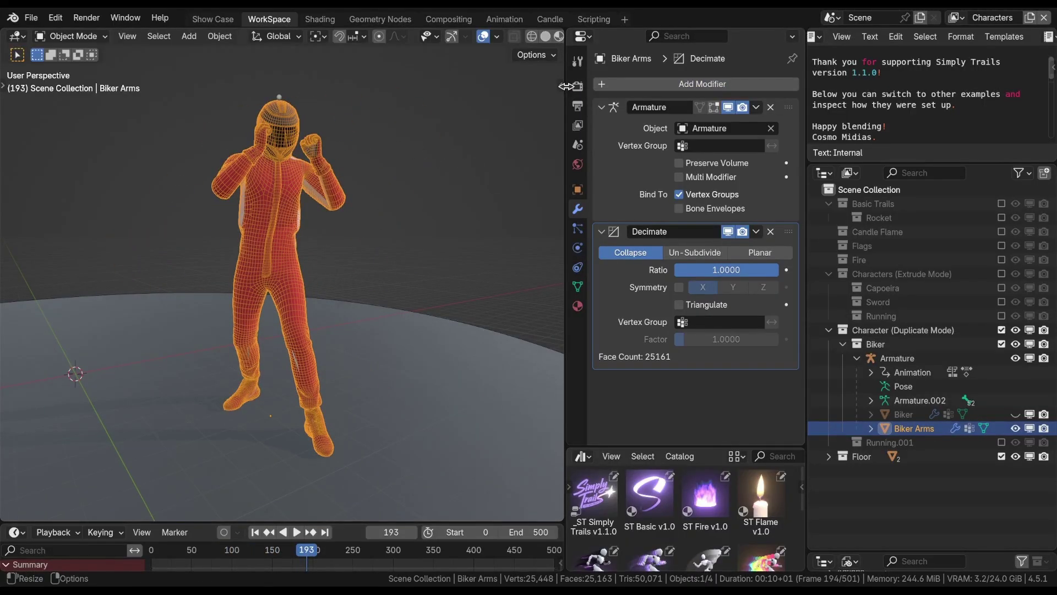
left_click_drag(785, 233, 771, 94)
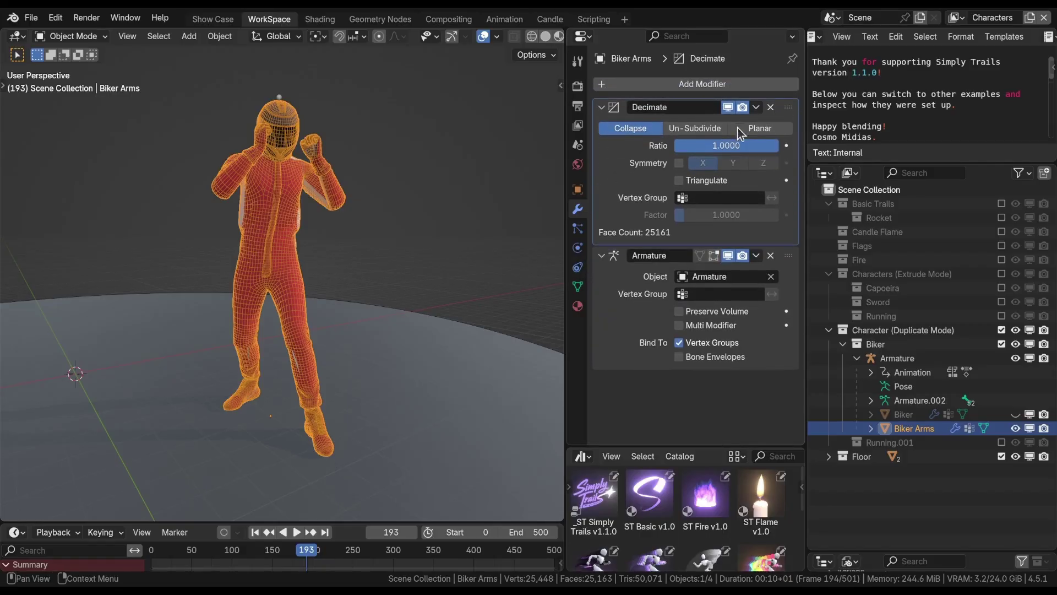
left_click(709, 146)
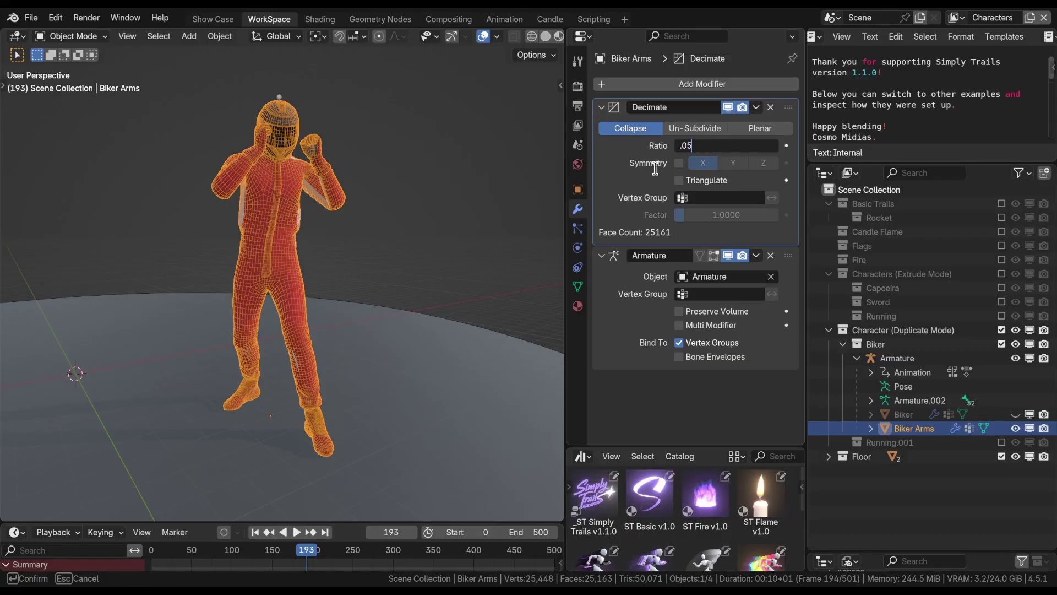
key("Return")
middle_click_drag(321, 202, 265, 231)
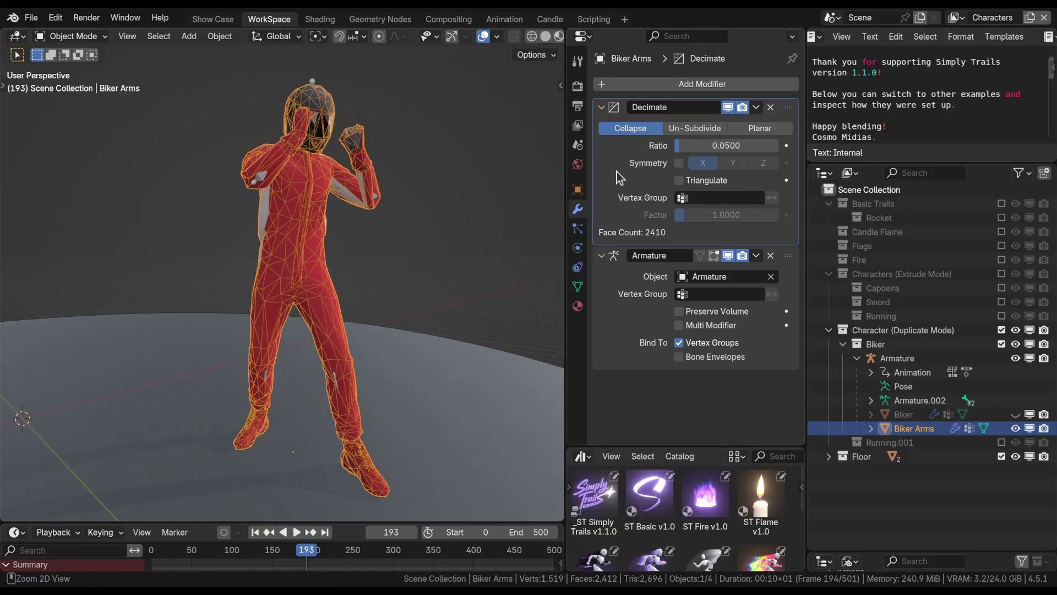
Cancel a first attempt to apply Decimate and check Biker Arms' vertex groups.
key("ctrl+a")
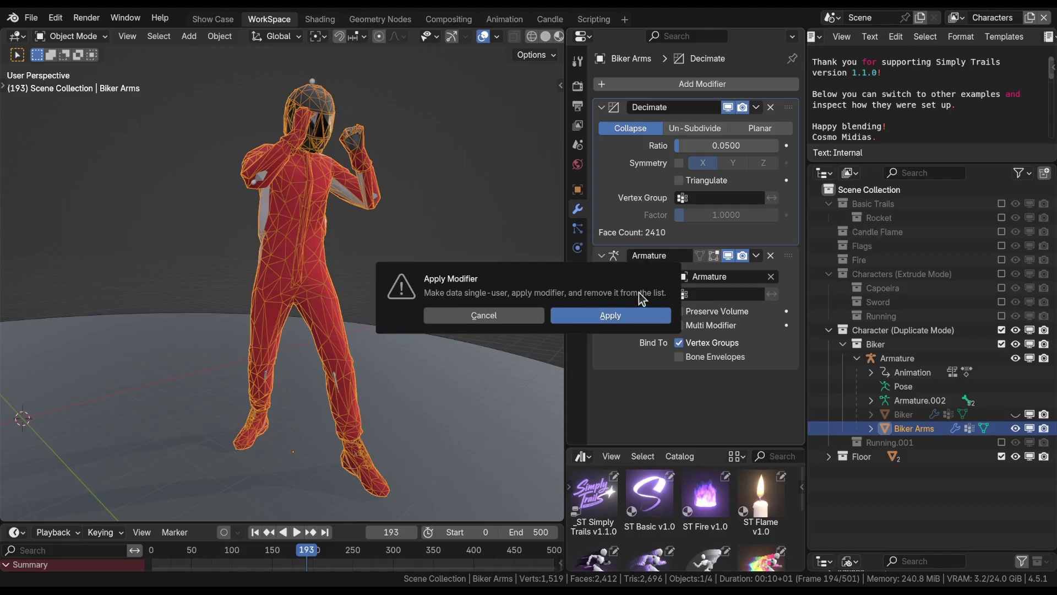
left_click(503, 316)
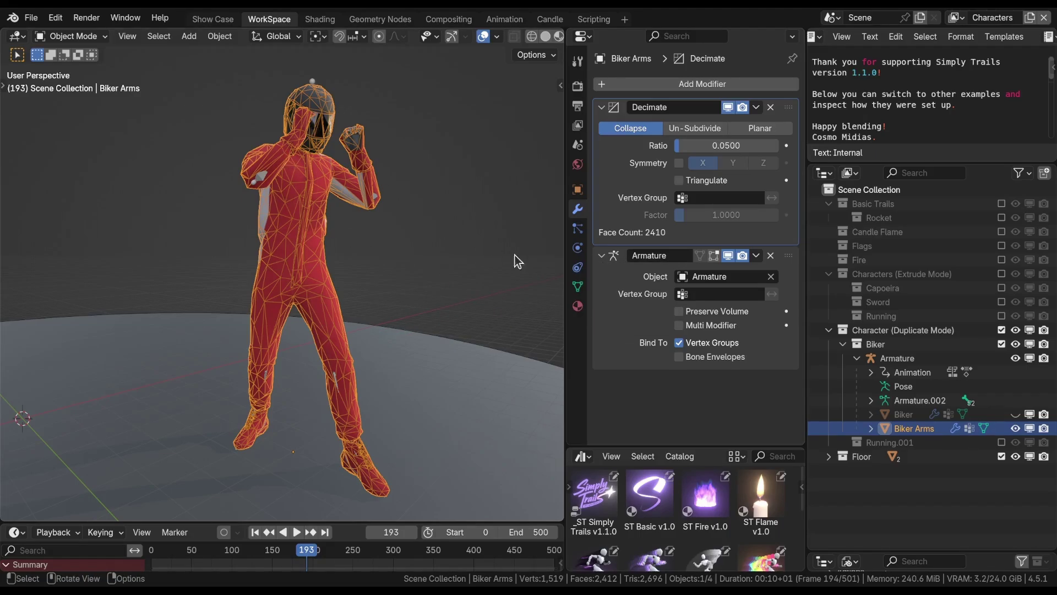
left_click(578, 287)
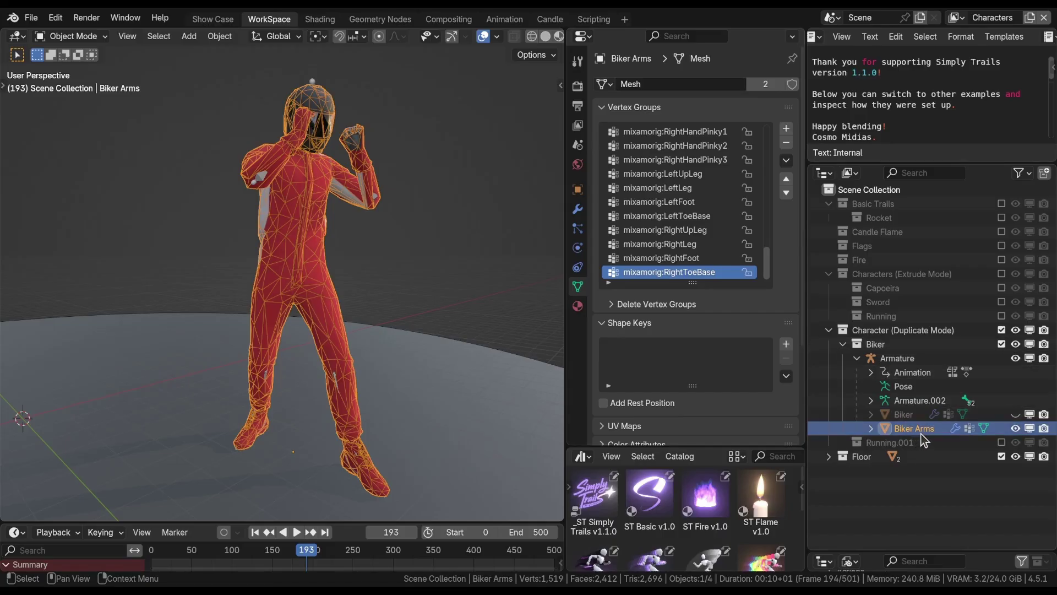
left_click(577, 211)
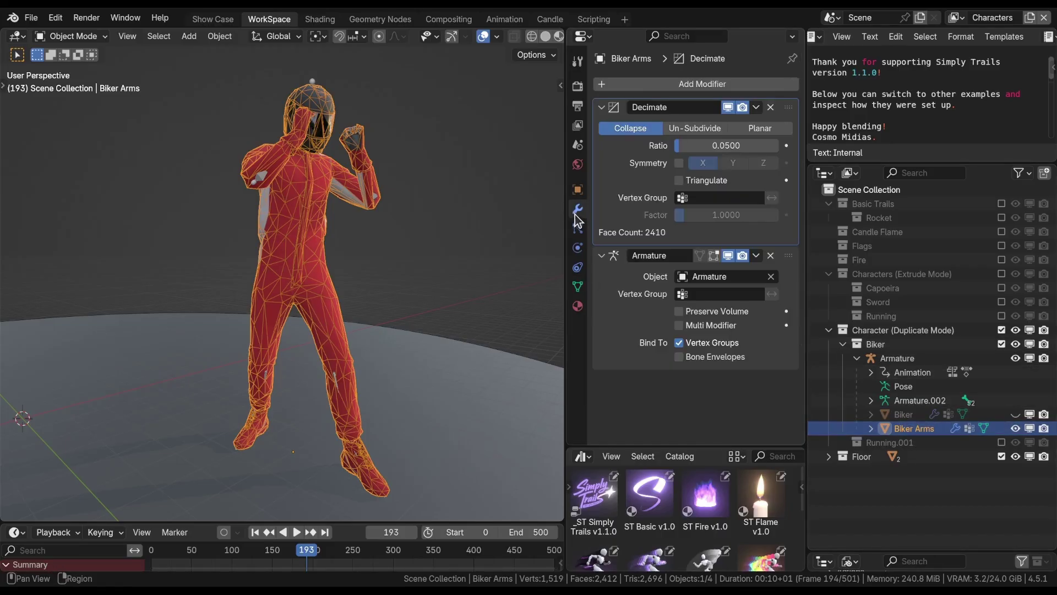
Apply the Decimate modifier and make Biker Arms the active object again.
key("ctrl+a")
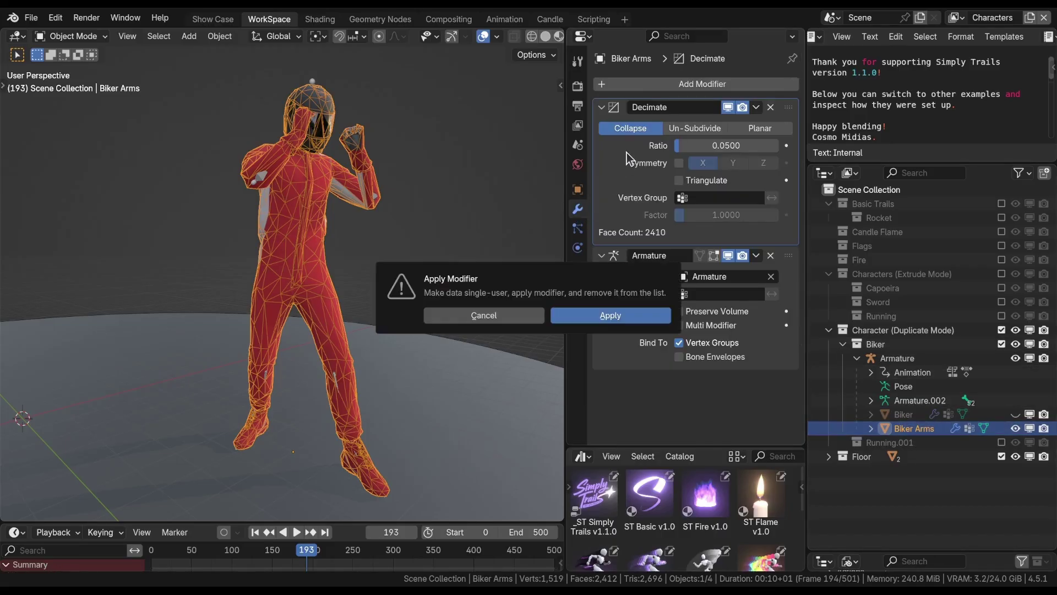
left_click(590, 312)
left_click(577, 286)
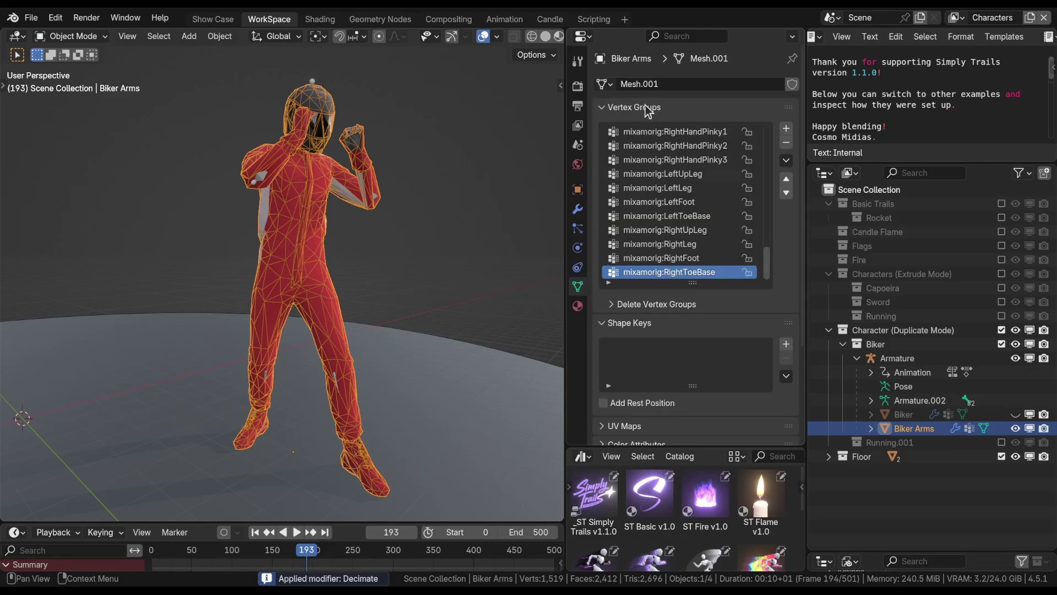
left_click(900, 415)
left_click(903, 429)
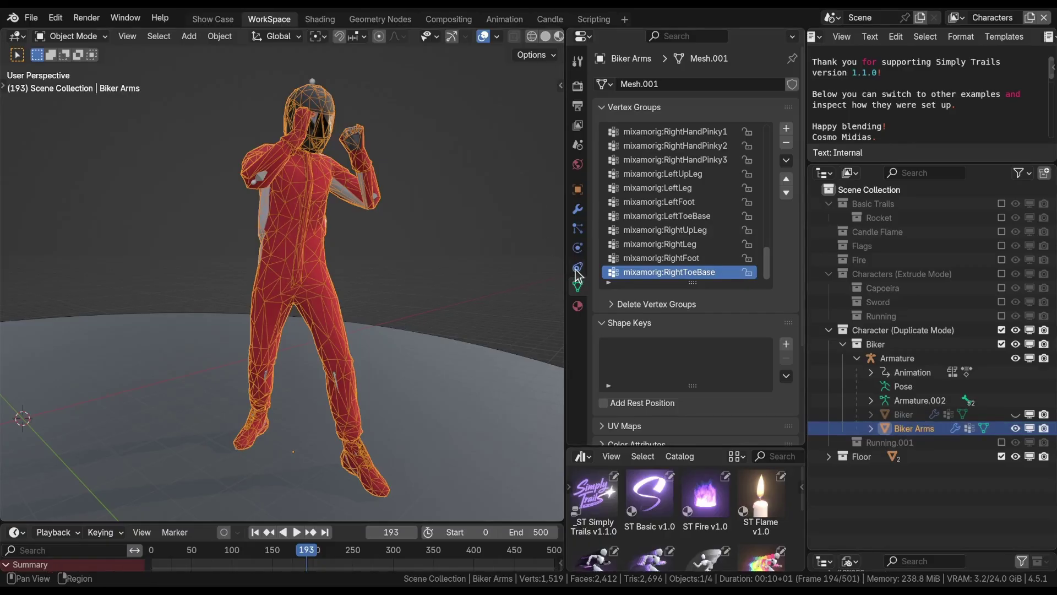
Add a new vertex group named Arms to Biker Arms.
middle_click_drag(361, 203, 285, 219)
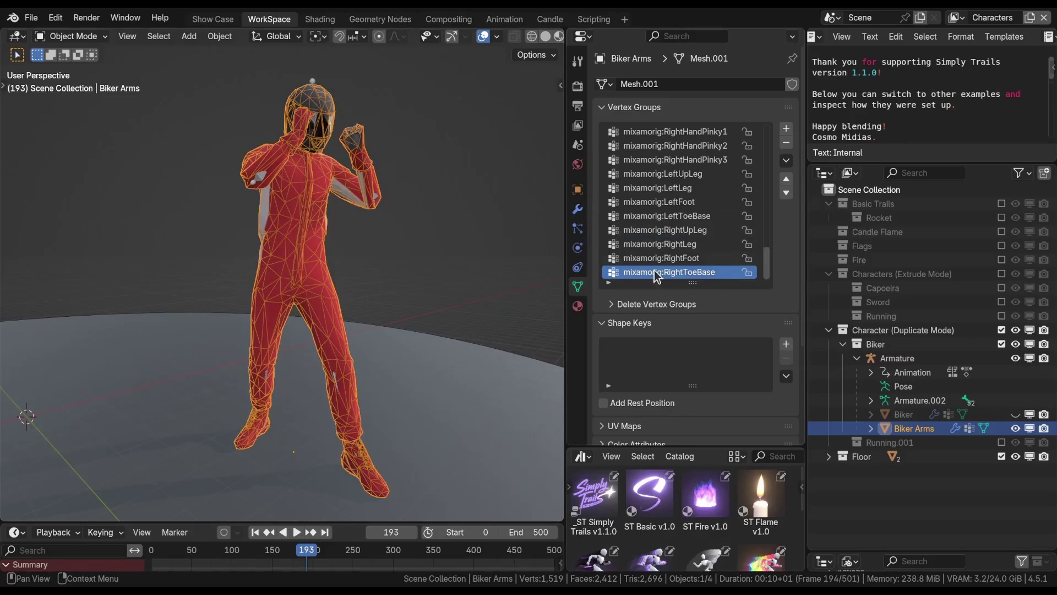
left_click(786, 129)
double_click(642, 271)
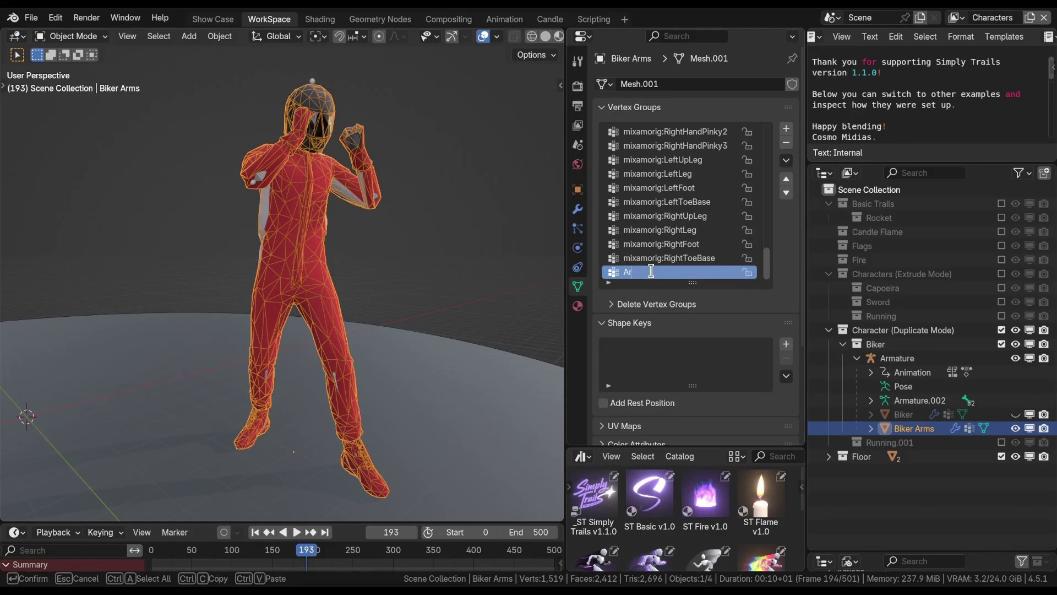
key("Return")
In Edit Mode with X-ray, box-select both arms and assign them to Arms.
key("Tab")
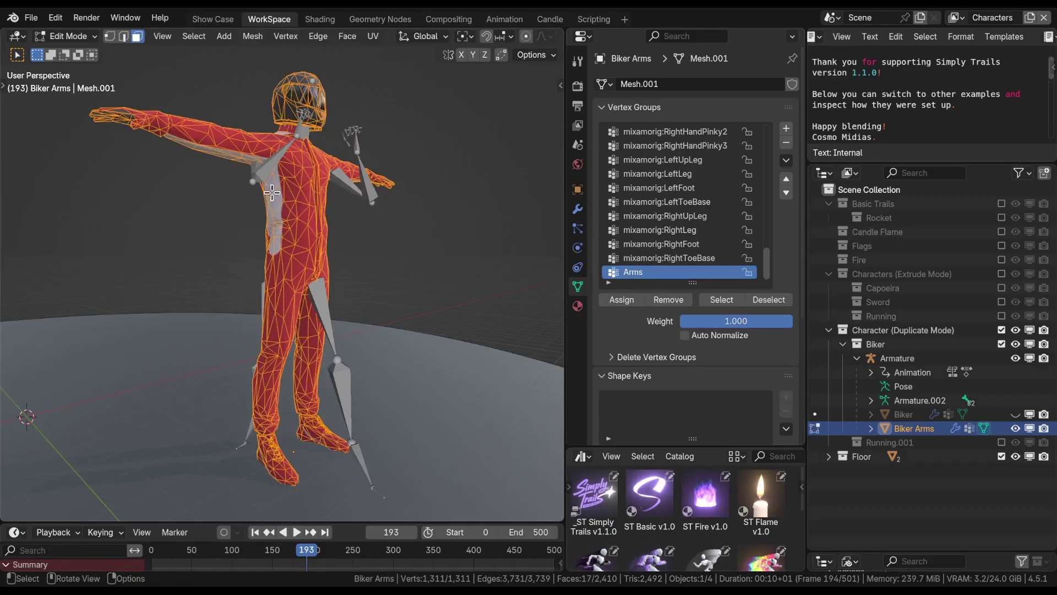
middle_click_drag(272, 196, 376, 270)
key("alt+z")
left_click_drag(524, 194, 315, 275)
middle_click_drag(127, 223, 188, 225, "shift")
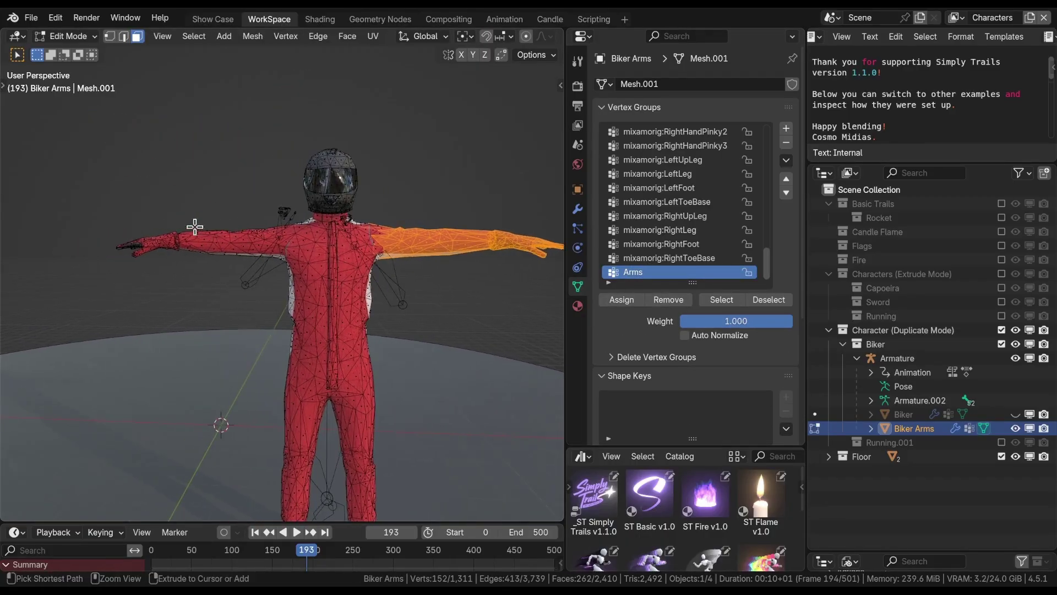
left_click_drag(95, 217, 287, 289, "shift")
middle_click_drag(219, 213, 233, 237)
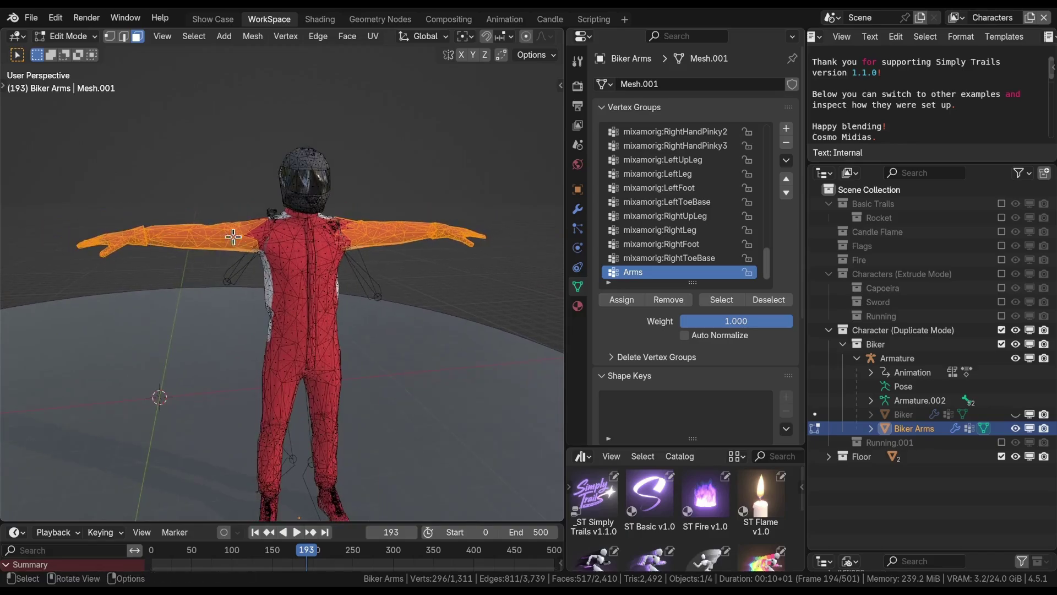
left_click(616, 300)
key("Tab")
left_click(578, 209)
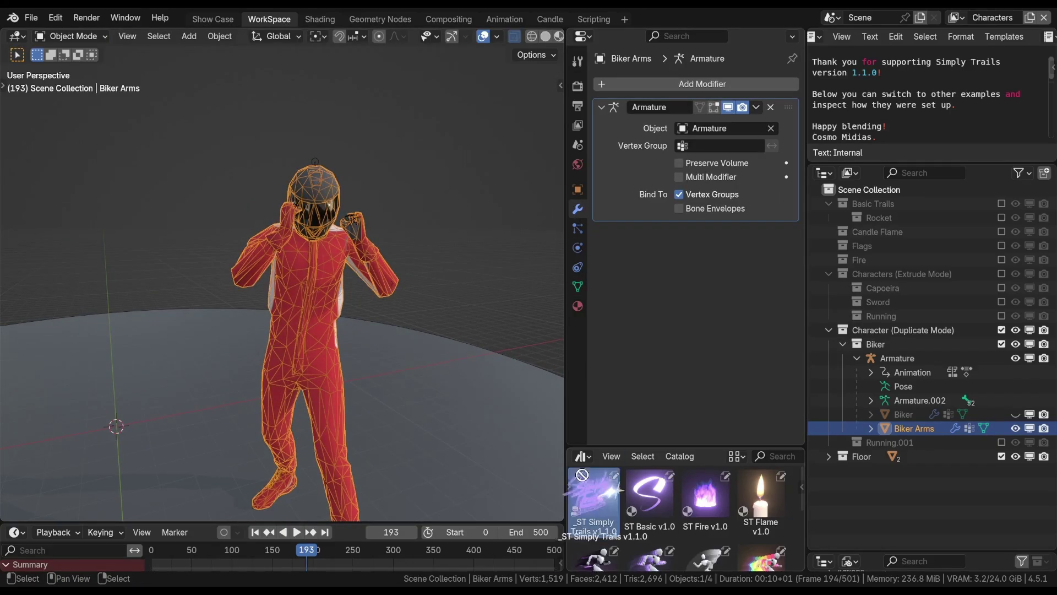
Drop the Simply Trails v1.1.0 asset onto Biker Arms and turn off Display Source.
left_click_drag(577, 471, 302, 251)
middle_click_drag(219, 270, 377, 249, "shift")
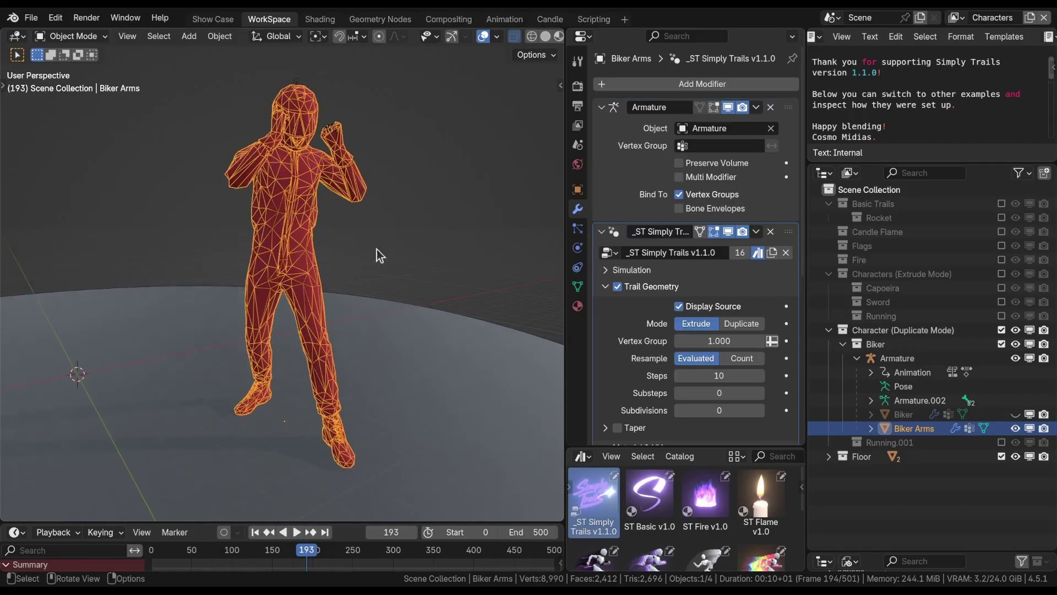
left_click(677, 306)
left_click(678, 305)
left_click(678, 305)
Hide the original Biker body in the Outliner.
left_click(1017, 414)
left_click(1016, 414)
left_click(1016, 414)
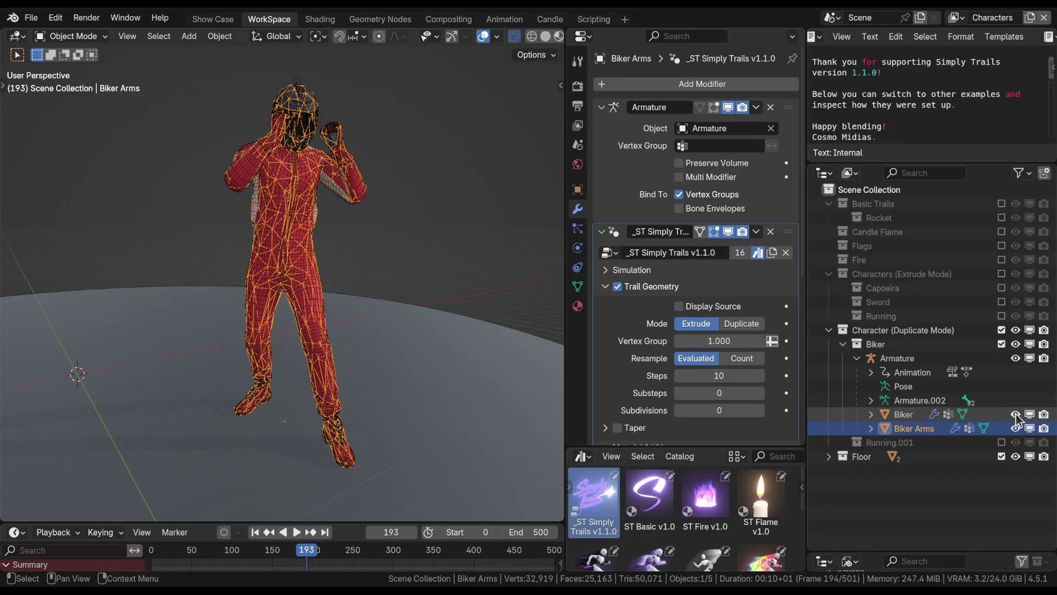
left_click(1016, 415)
left_click(1016, 415)
left_click(1016, 415)
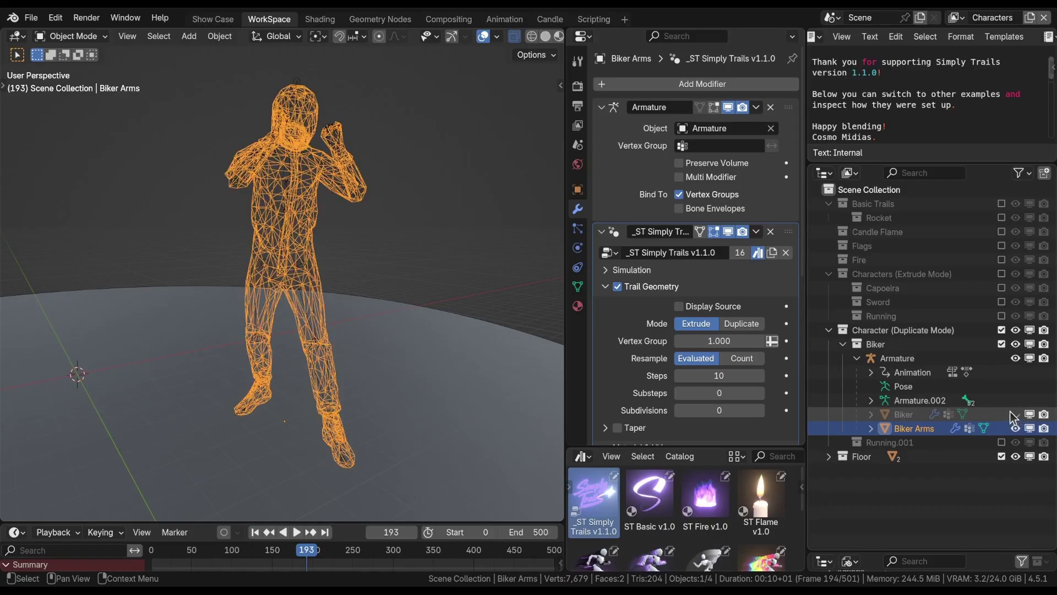
Restrict the trail to the Arms vertex group and play it with overlays hidden.
left_click(772, 341)
left_click(706, 341)
type("arm")
key("Return")
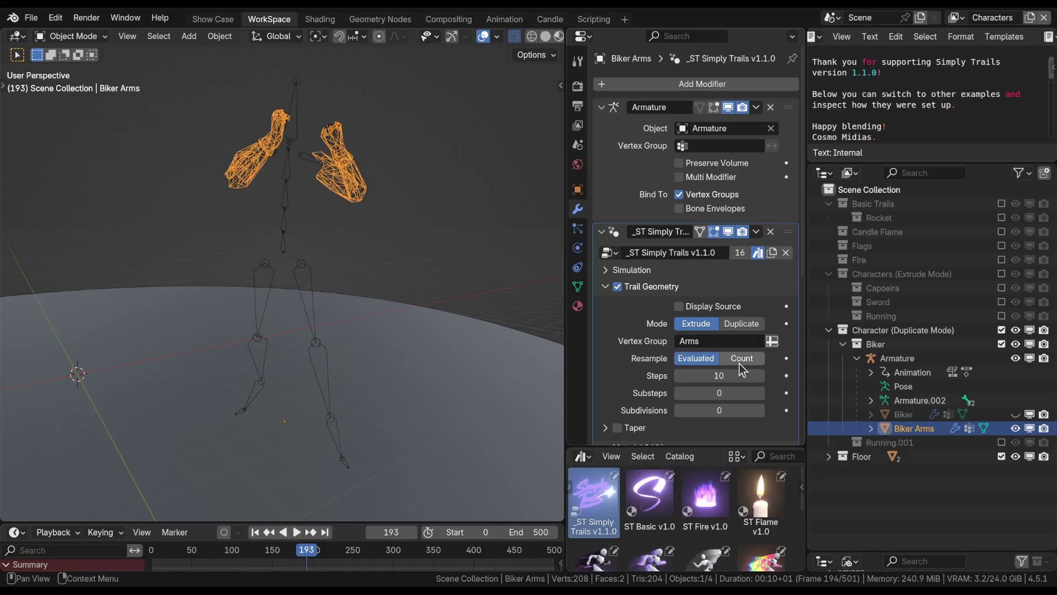
mouse_move(227, 210)
middle_mouse_down("shift")
mouse_move(229, 237)
mouse_move(239, 223)
mouse_move(225, 236)
middle_mouse_up("shift")
key("space")
key("shift+alt+z")
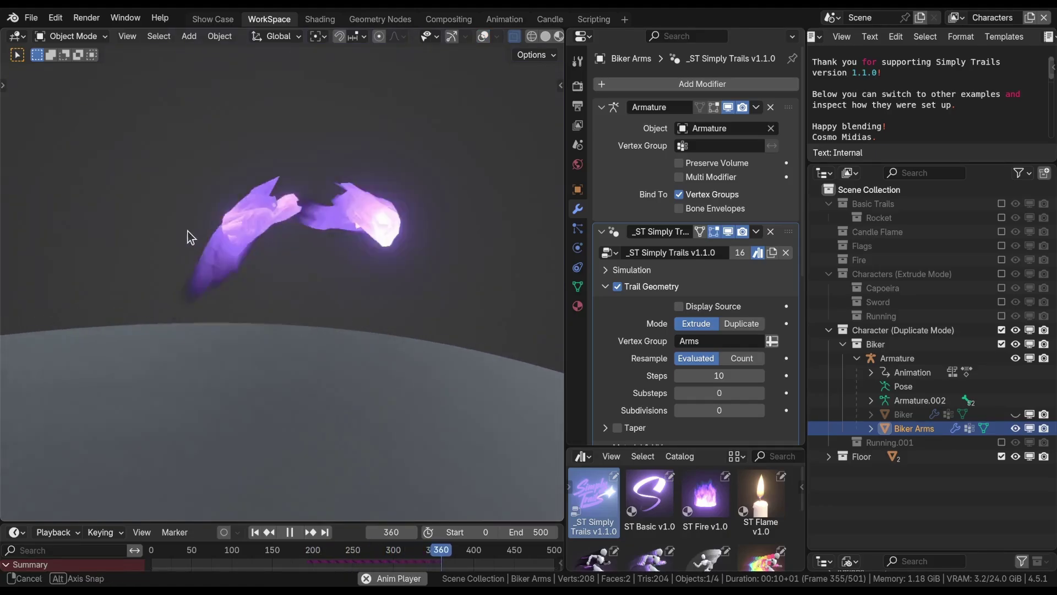
Unhide the Biker body in the Outliner and replay the animation with overlays hidden.
key("shift+alt+z")
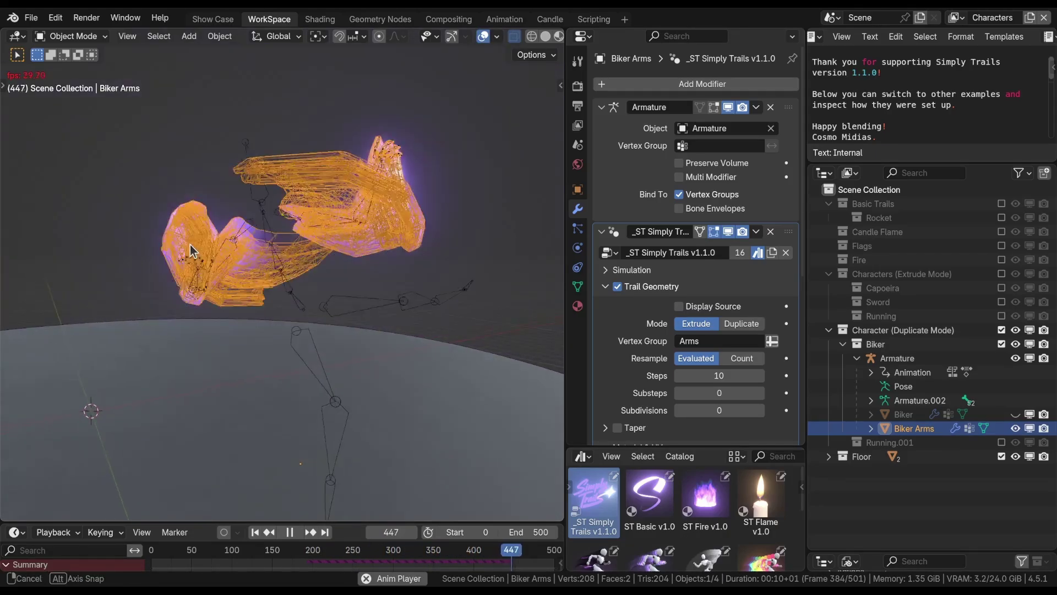
key("space")
middle_click_drag(163, 223, 320, 247)
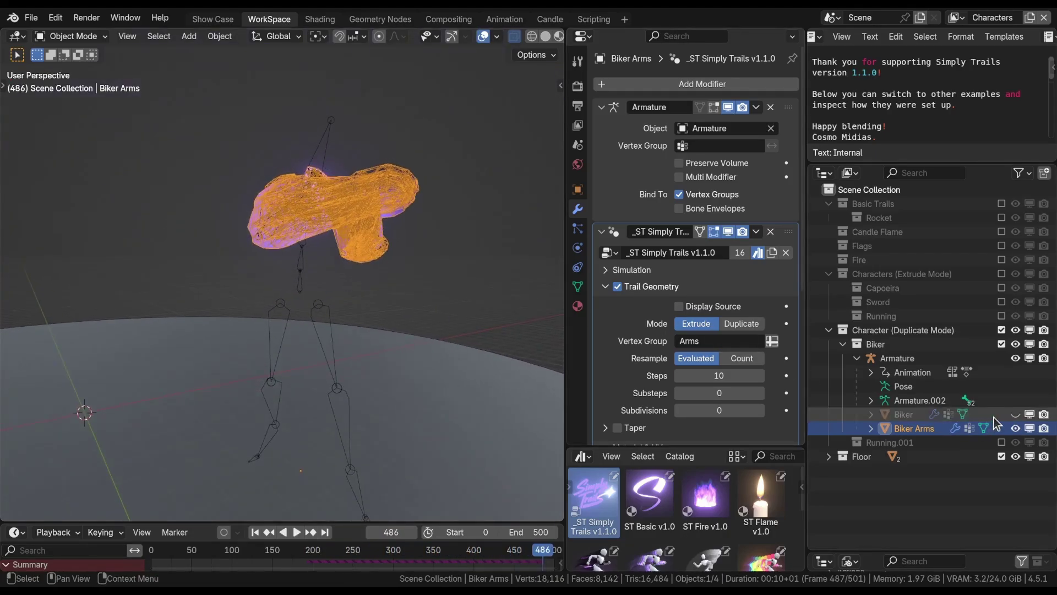
left_click(1016, 414)
key("shift+alt+z")
key("space")
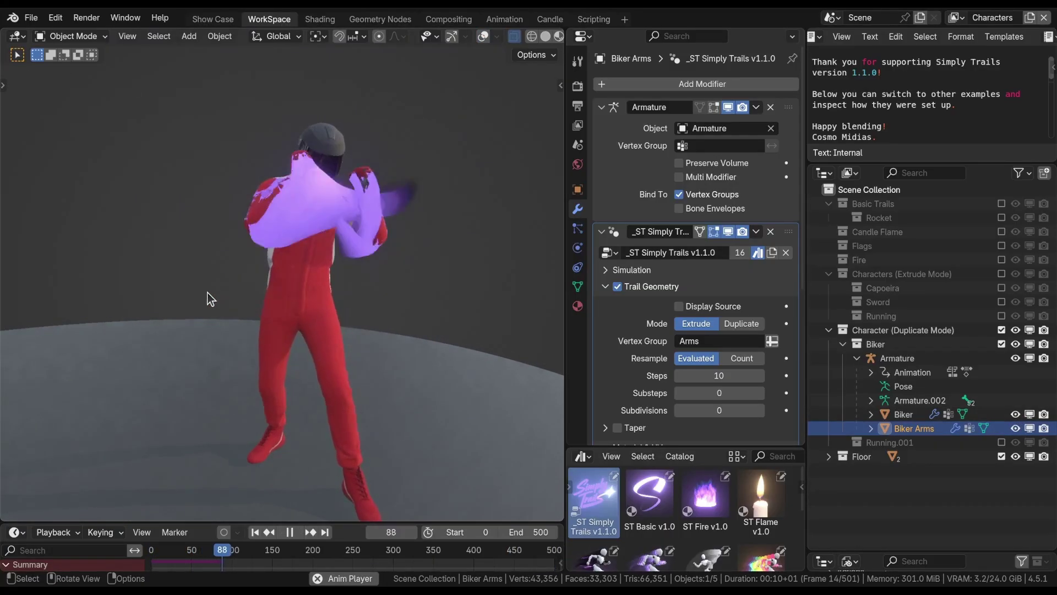
key("shift+alt+z")
key("space")
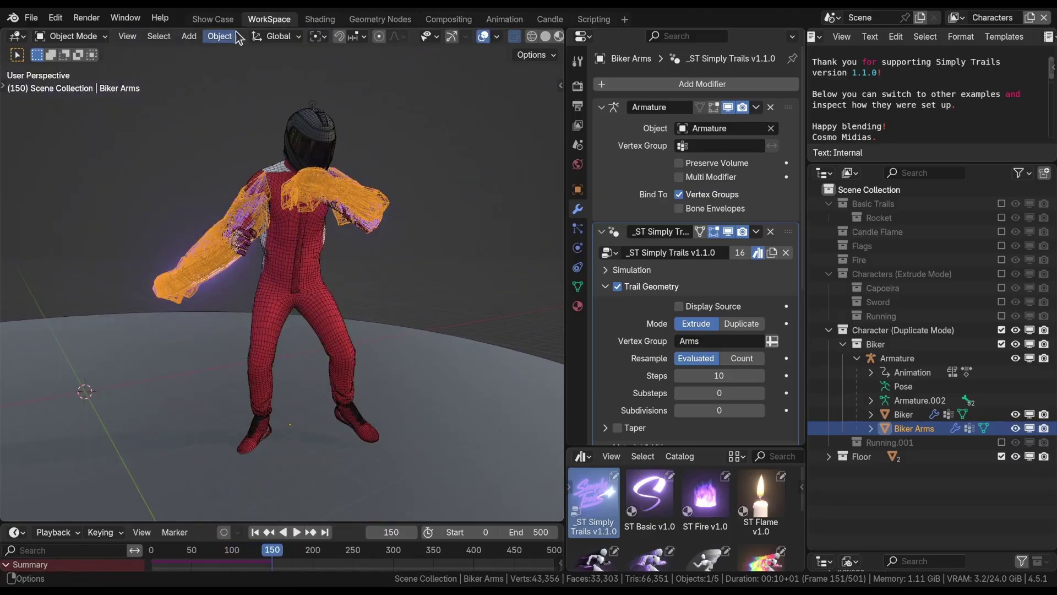
Set the arm trails' Trail Geometry Mode to Duplicate and replay from the first frame.
key("shift+alt+z")
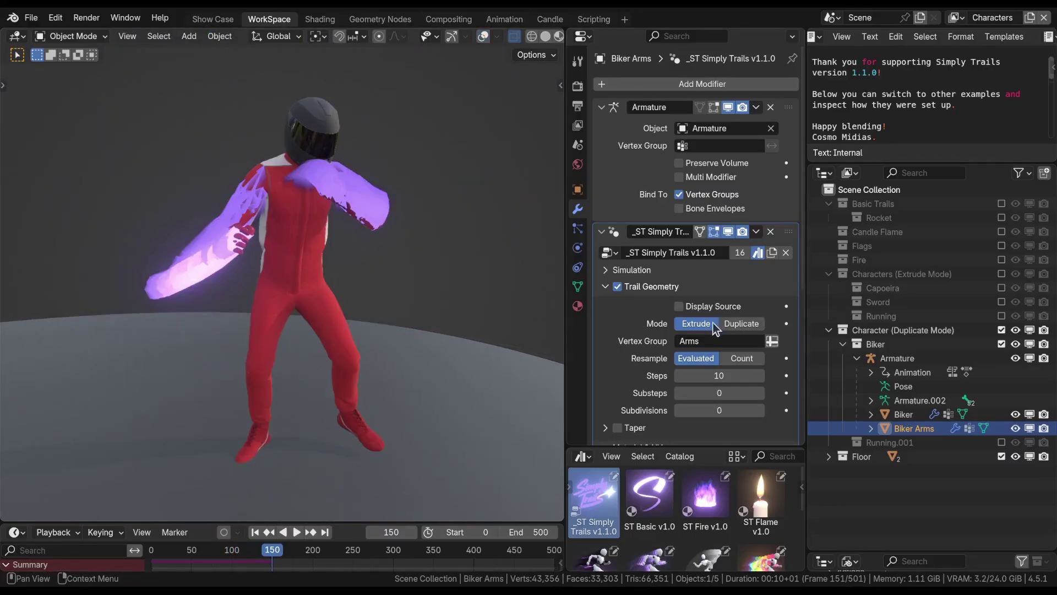
left_click(740, 324)
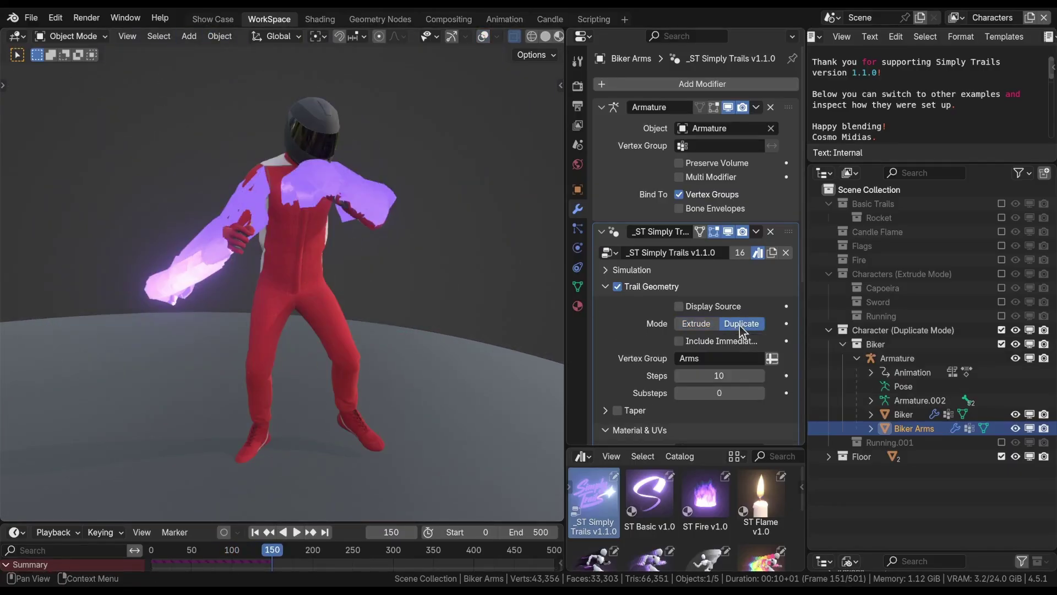
key("shift+Left")
key("space")
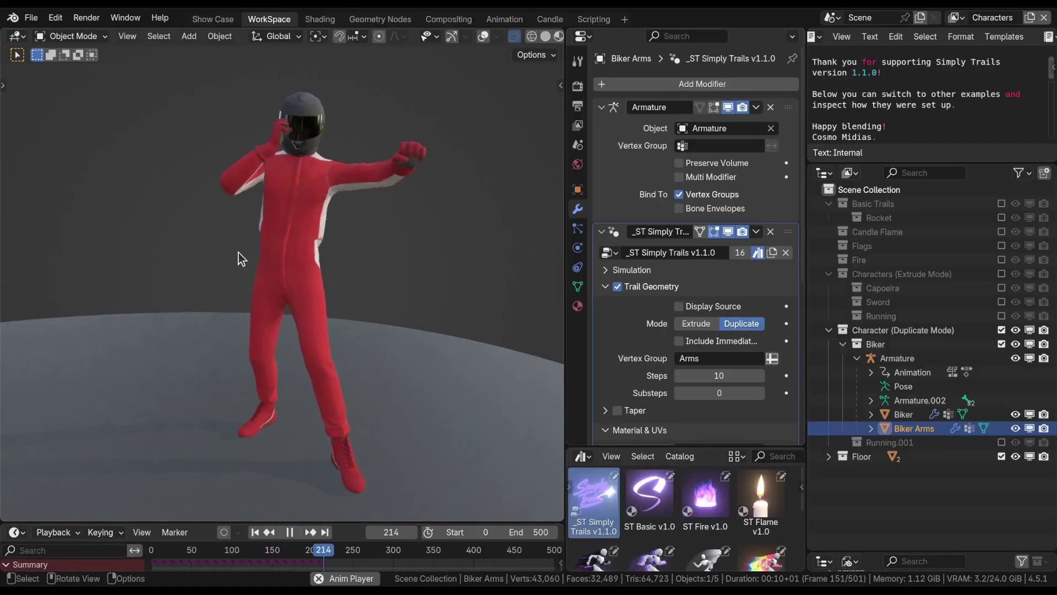
middle_click_drag(226, 213, 199, 224)
key("space")
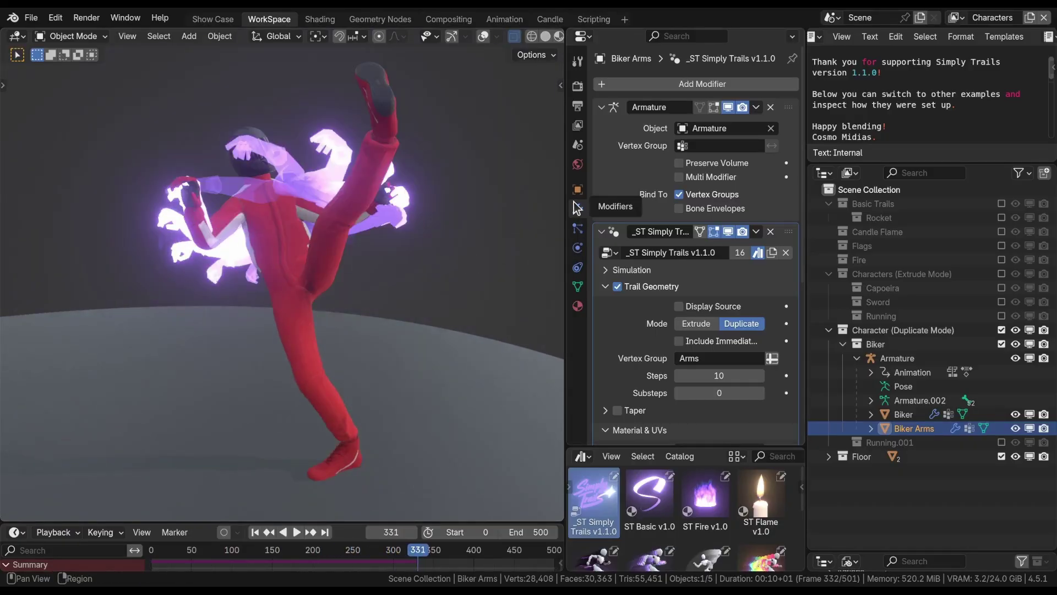
Uncheck the Simulation Nodes Cache in Physics, delete the stored cache, and replay to frame 260.
left_click(577, 248)
left_click(685, 210)
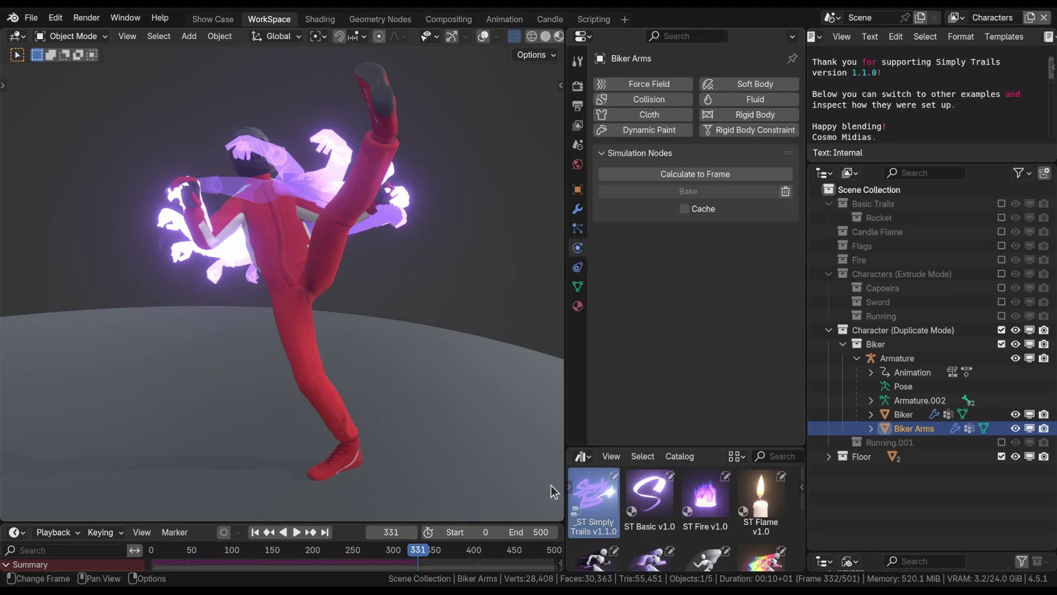
left_click(787, 191)
key("space")
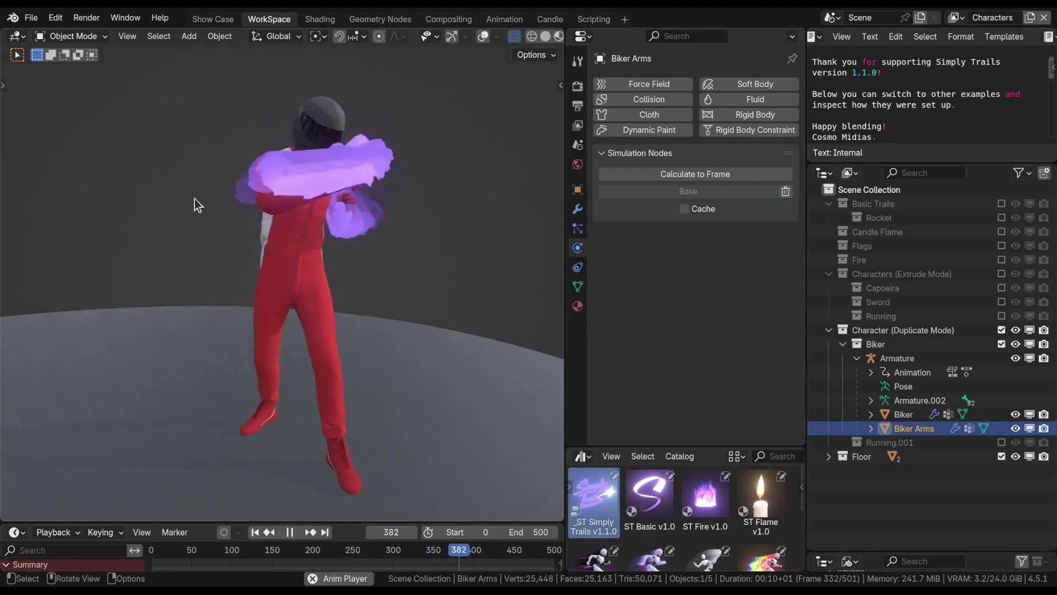
left_click(577, 210)
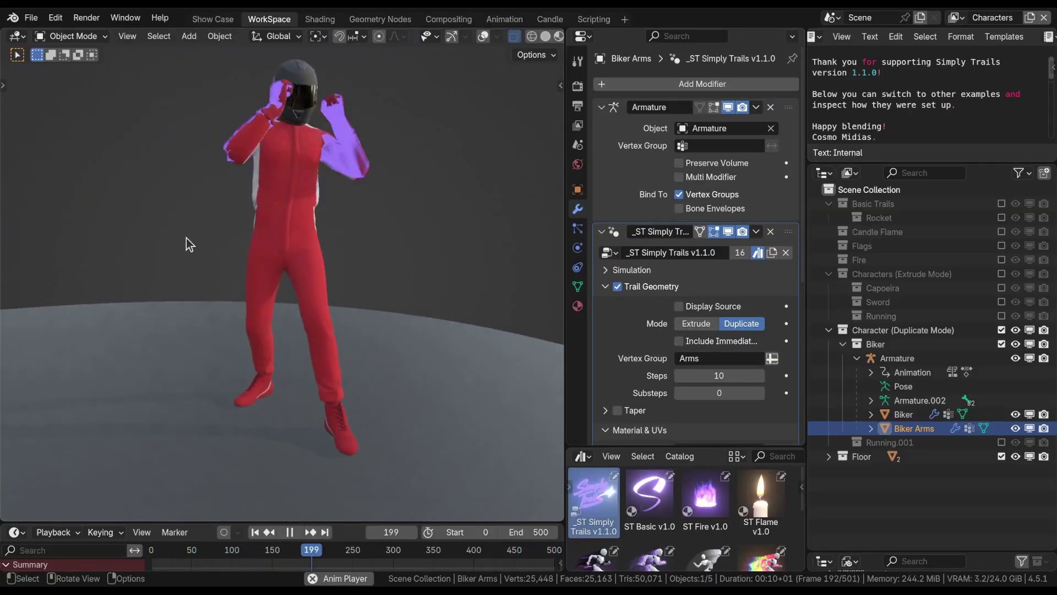
key("space")
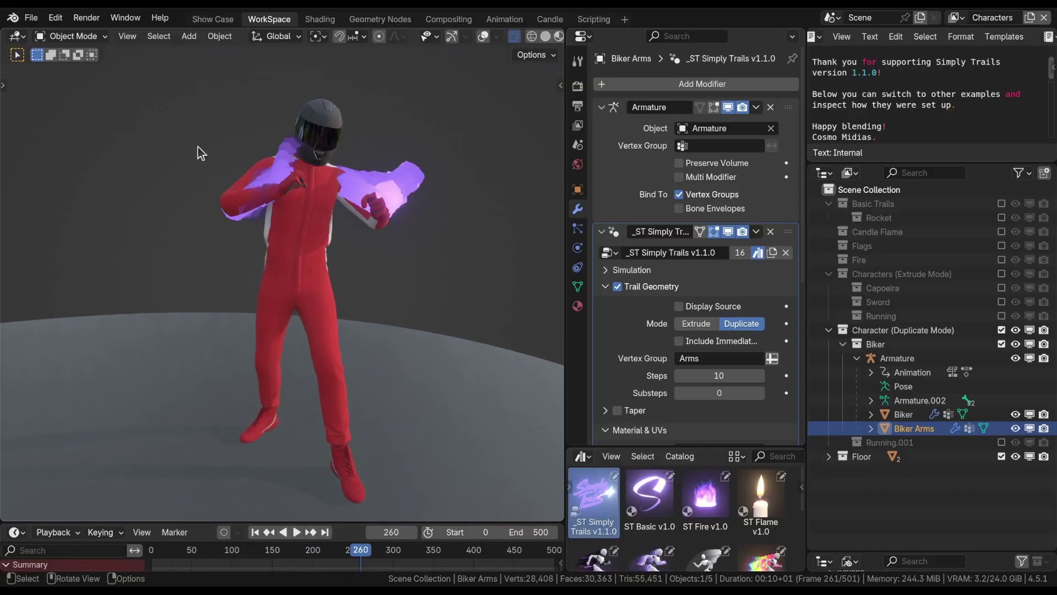
In the Shading workspace, remove the asset browser and enlarge the 3D viewport and shader editor.
left_click(320, 21)
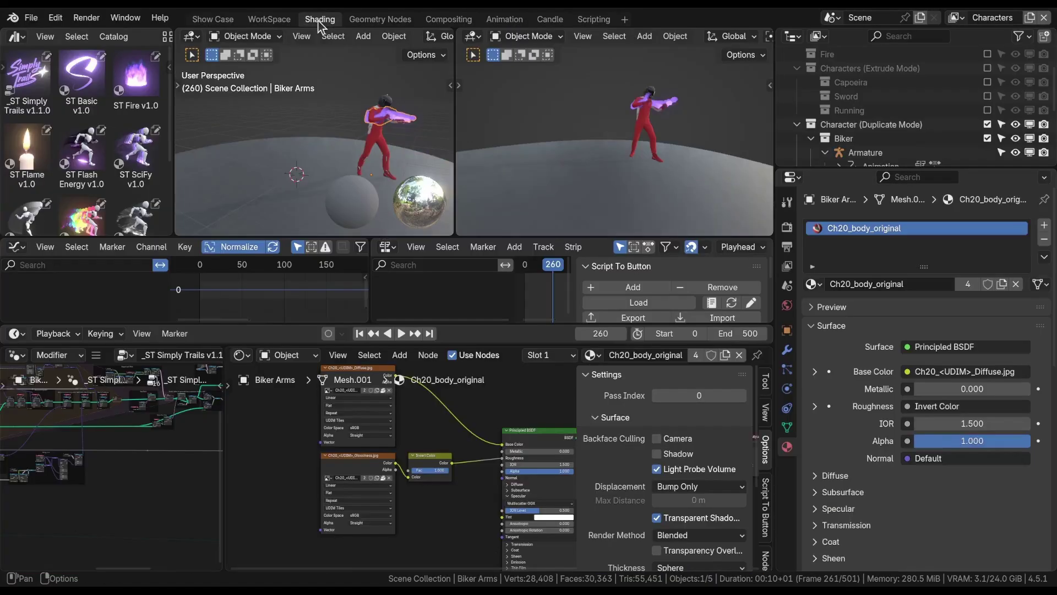
left_click_drag(458, 31, 450, 91)
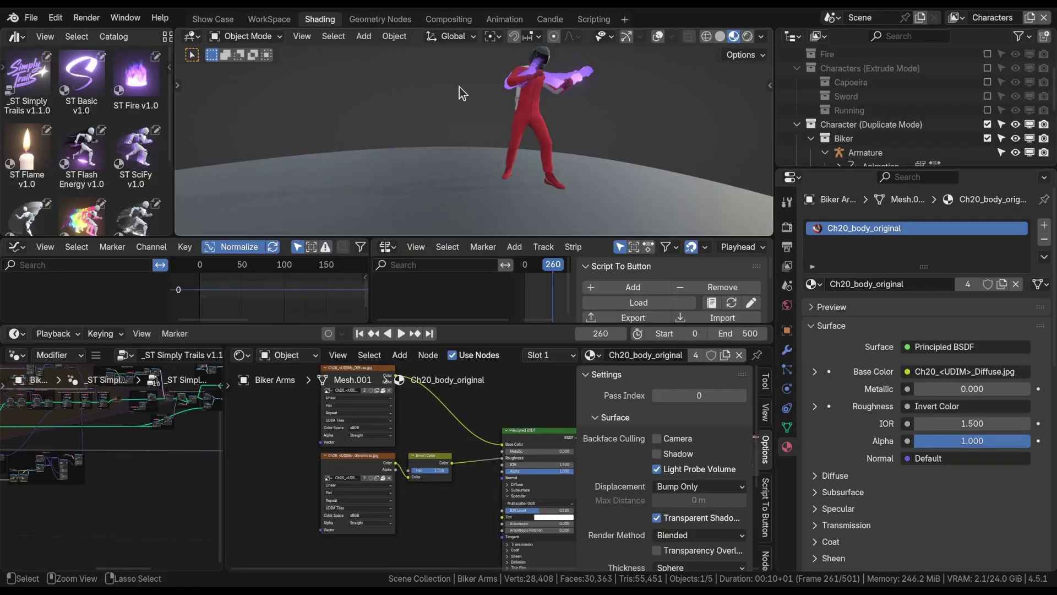
key("space")
key("space")
left_click_drag(263, 344, 259, 278)
key("n")
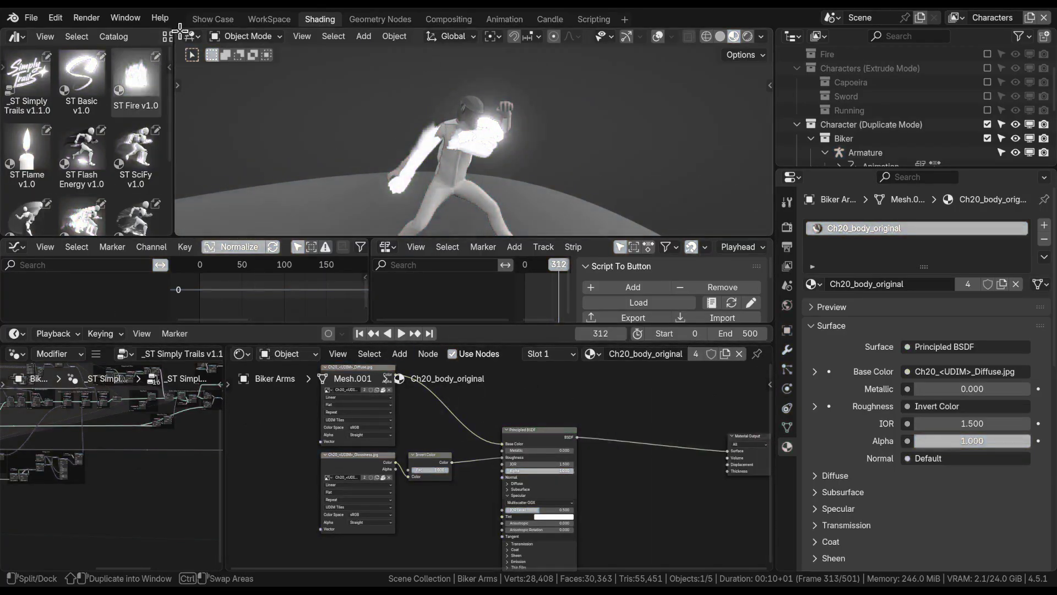
left_click_drag(175, 31, 129, 74)
left_click_drag(297, 237, 294, 280)
left_click_drag(225, 353, 24, 350)
key("space")
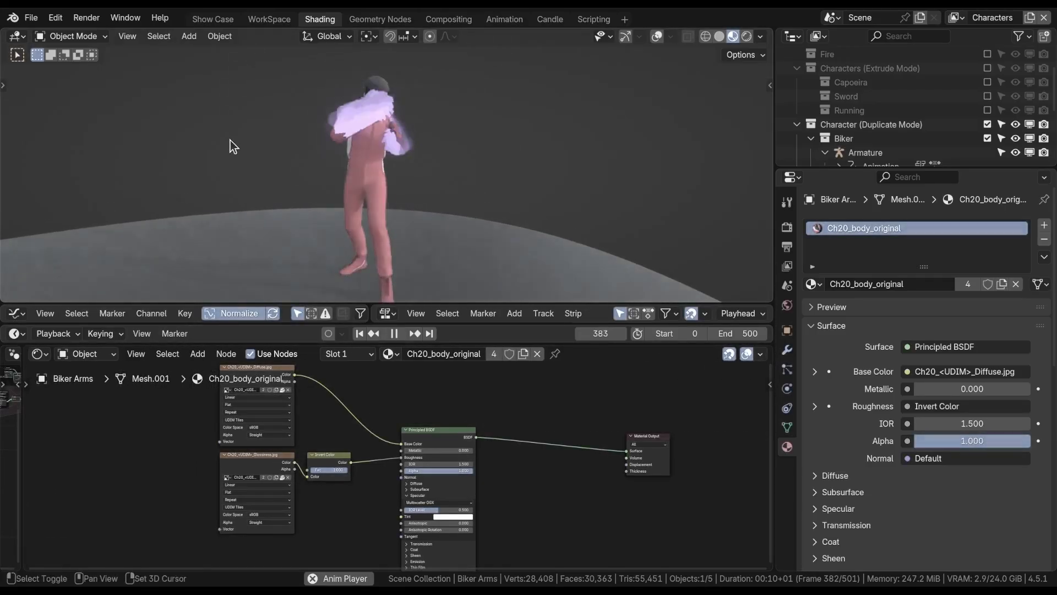
left_click(386, 331)
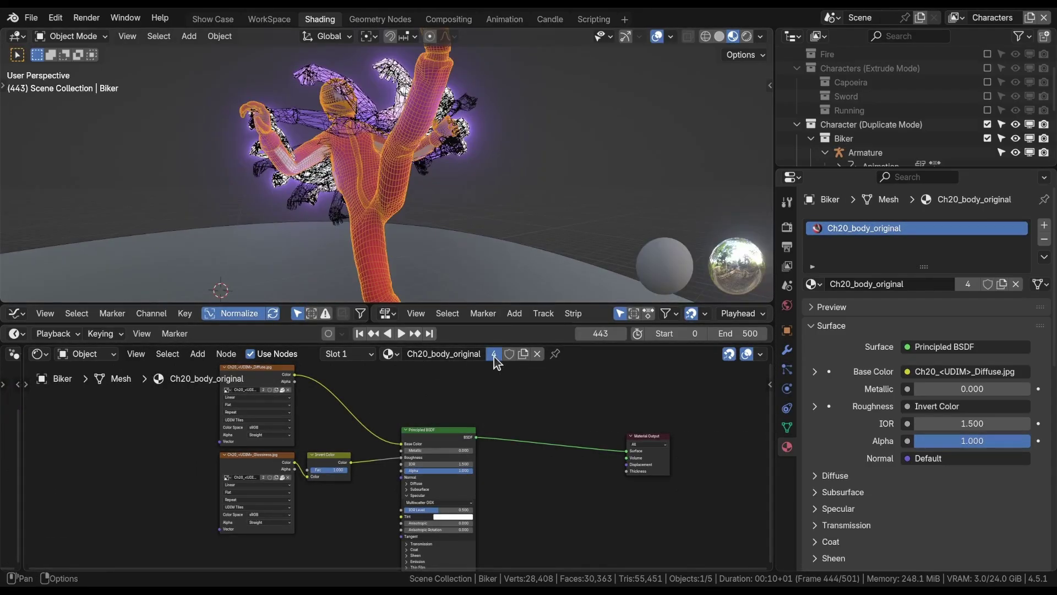
Make Biker's body material single-user and rename the copy Ch20_body_trail.
left_click(494, 355)
left_click(442, 357)
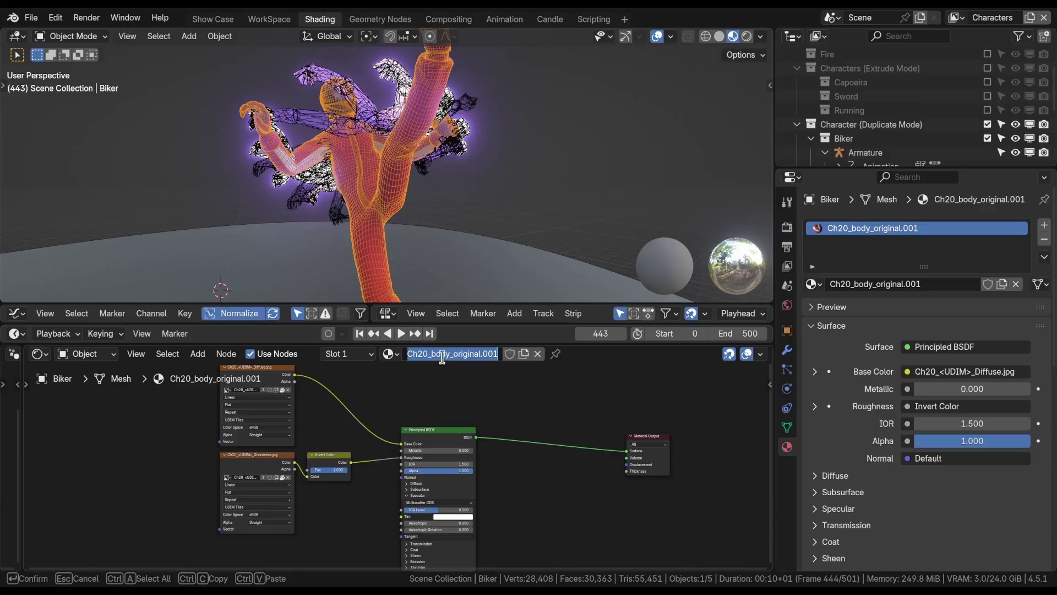
left_click_drag(409, 356, 486, 355)
key("End")
key("BackSpace")
key("BackSpace")
key("BackSpace")
key("BackSpace")
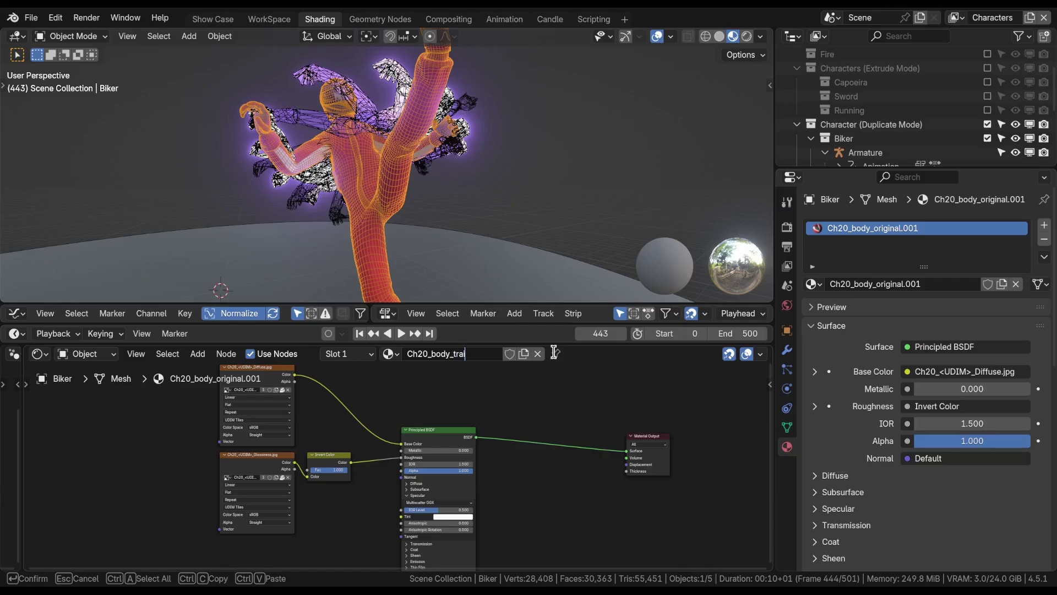
type("trail")
key("Return")
Select Biker Arms and clear the ST Basic v1.0 material from the Simply Trails Set Material field.
left_click(452, 160)
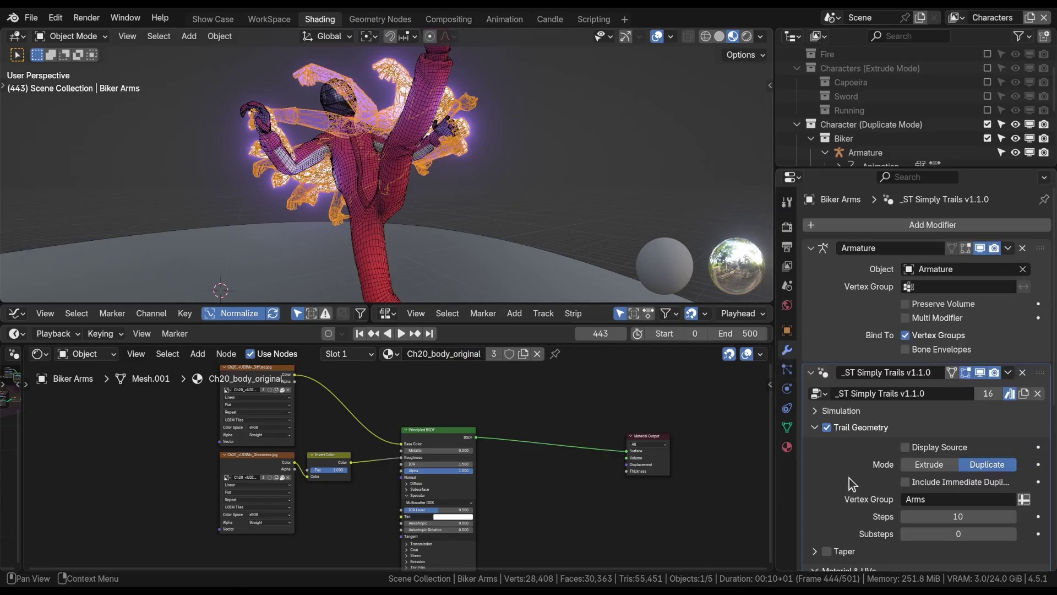
scroll(852, 483, "down", 7)
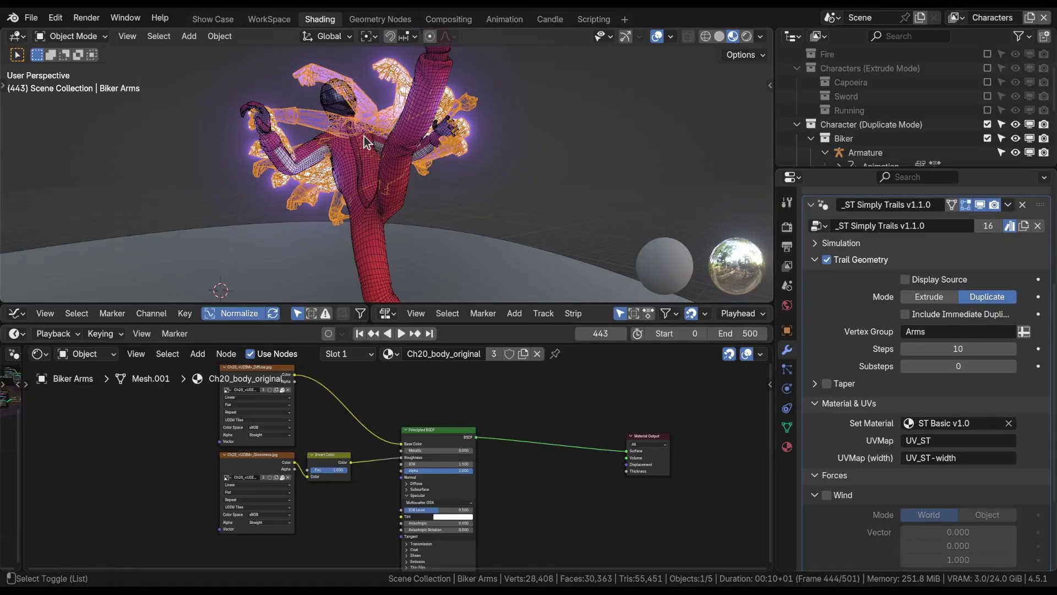
key("shift+alt+z")
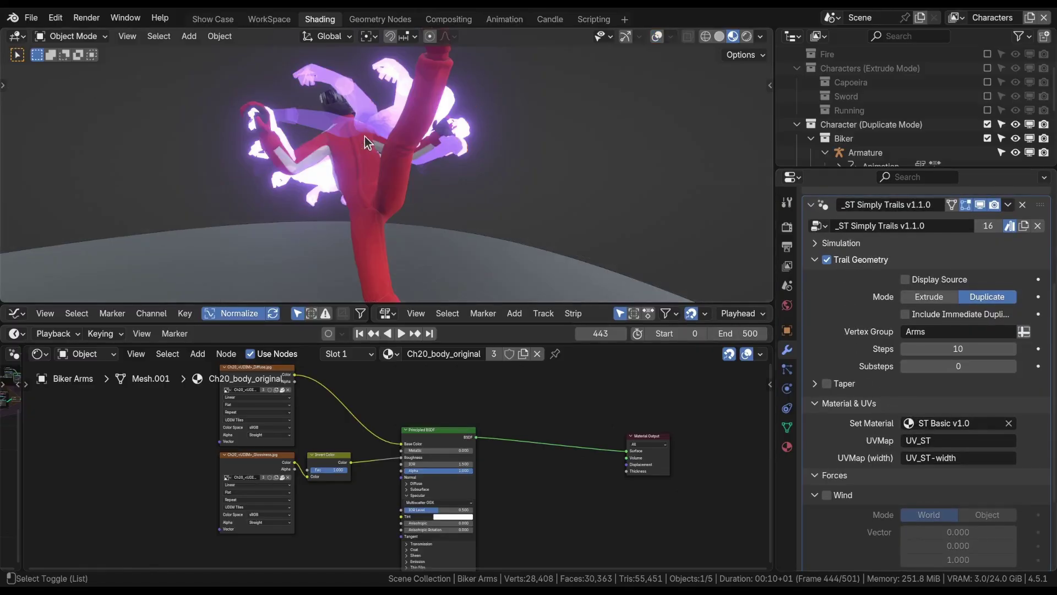
left_click(1009, 423)
key("space")
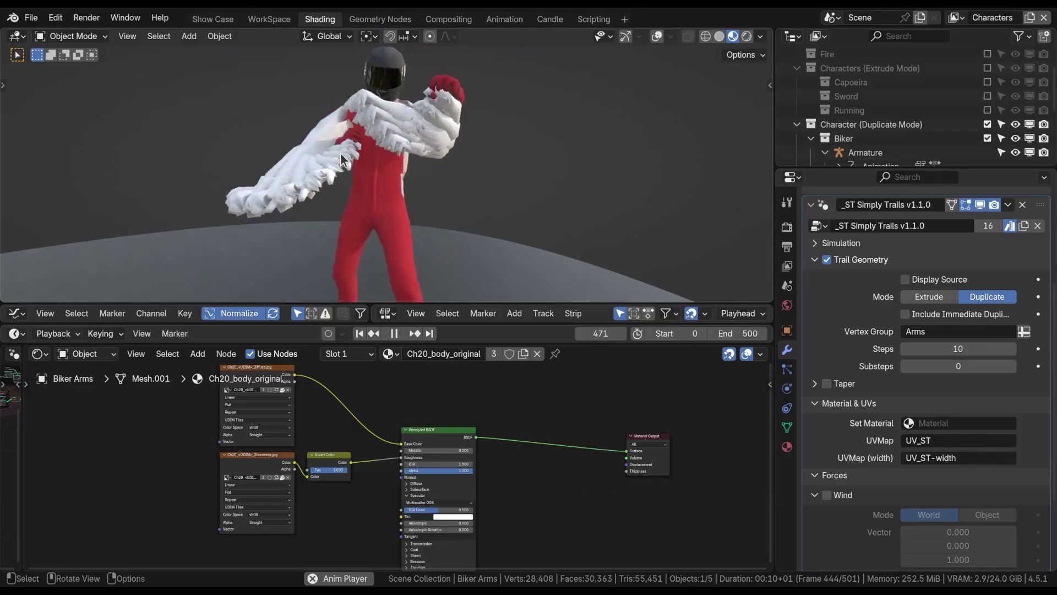
mouse_move(302, 193)
middle_mouse_down()
mouse_move(334, 180)
mouse_move(300, 199)
middle_mouse_up()
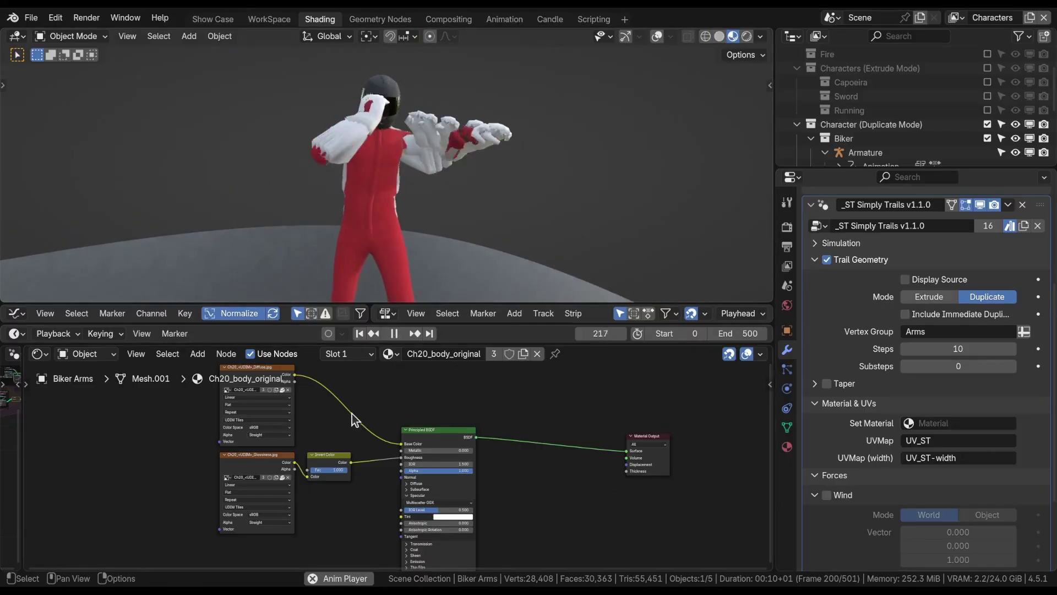
key("space")
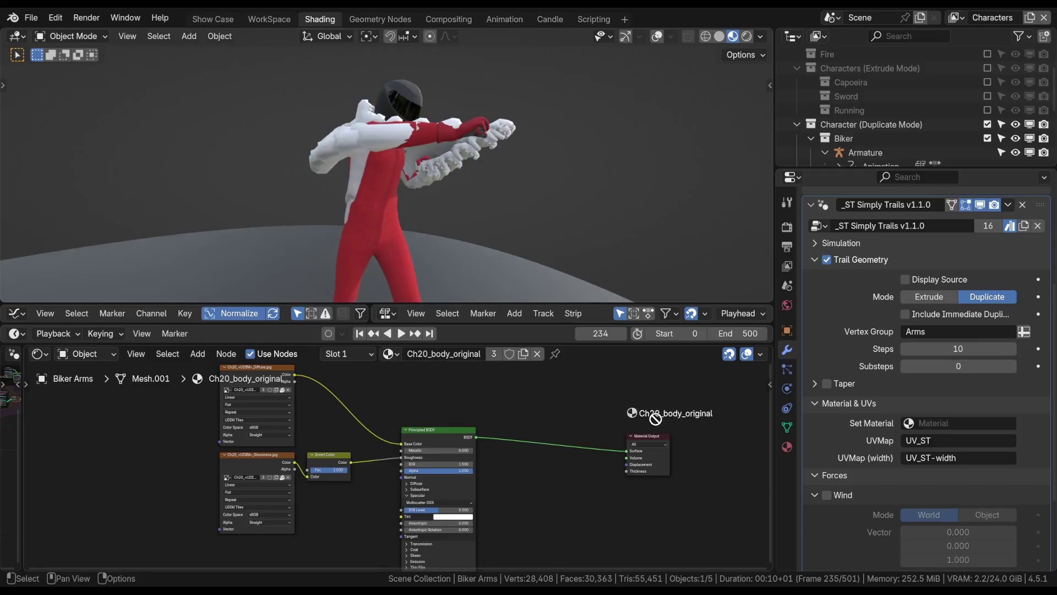
Assign Ch20_body_original as the trail Set Material so the duplicated arms render red.
left_click_drag(773, 429, 933, 420)
key("space")
middle_click_drag(364, 198, 266, 134)
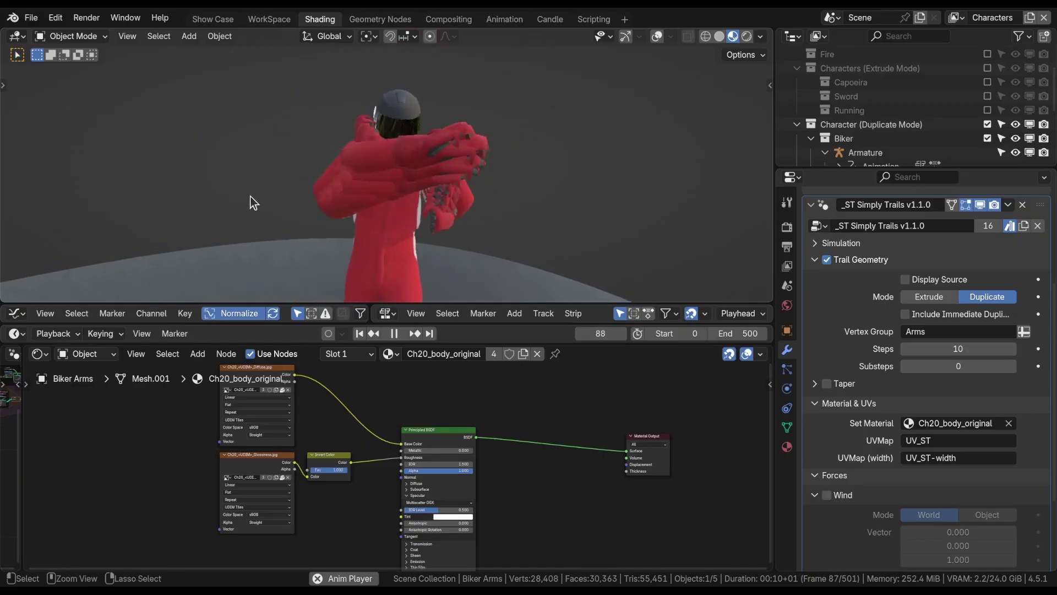
Add an ST Tweak UVy v1.0 group node and wire its Result into Material Output Surface.
middle_click_drag(249, 193, 353, 191, "ctrl")
middle_click_drag(518, 442, 506, 399)
mouse_move(512, 493)
middle_mouse_down("ctrl")
mouse_move(515, 462)
mouse_move(520, 478)
middle_mouse_up("ctrl")
key("shift+a")
mouse_move(521, 478)
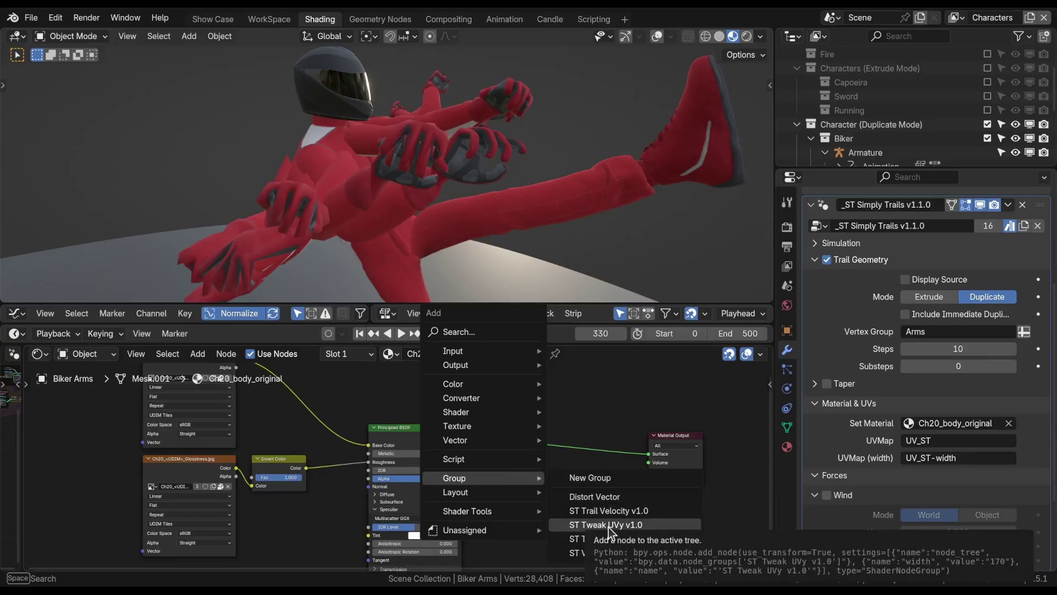
left_click(573, 526)
left_click(522, 450)
middle_click_drag(524, 451, 488, 417)
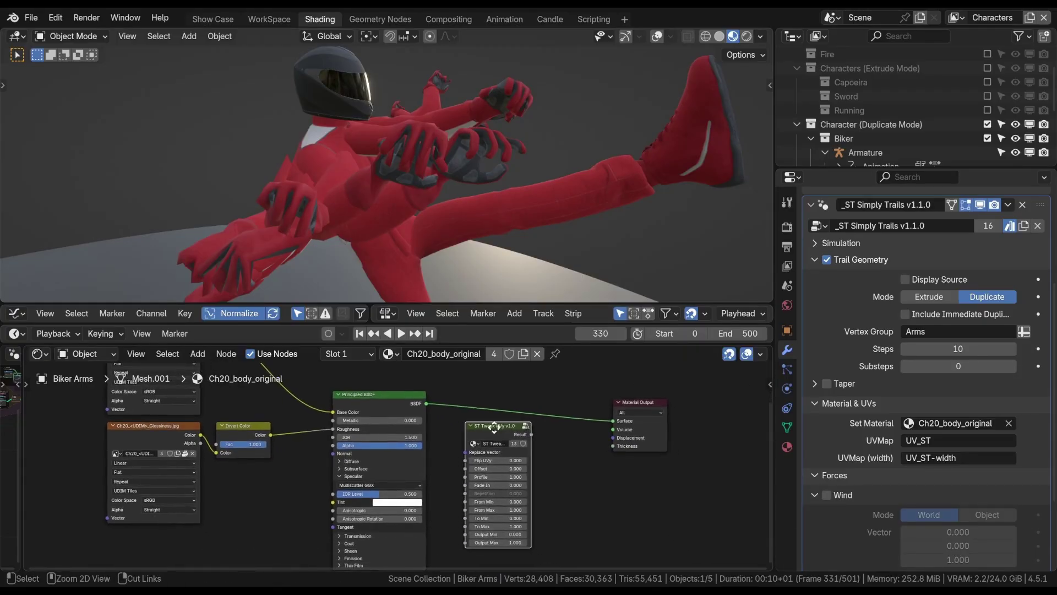
scroll(510, 429, "up", 1)
left_click(505, 422, "ctrl+shift")
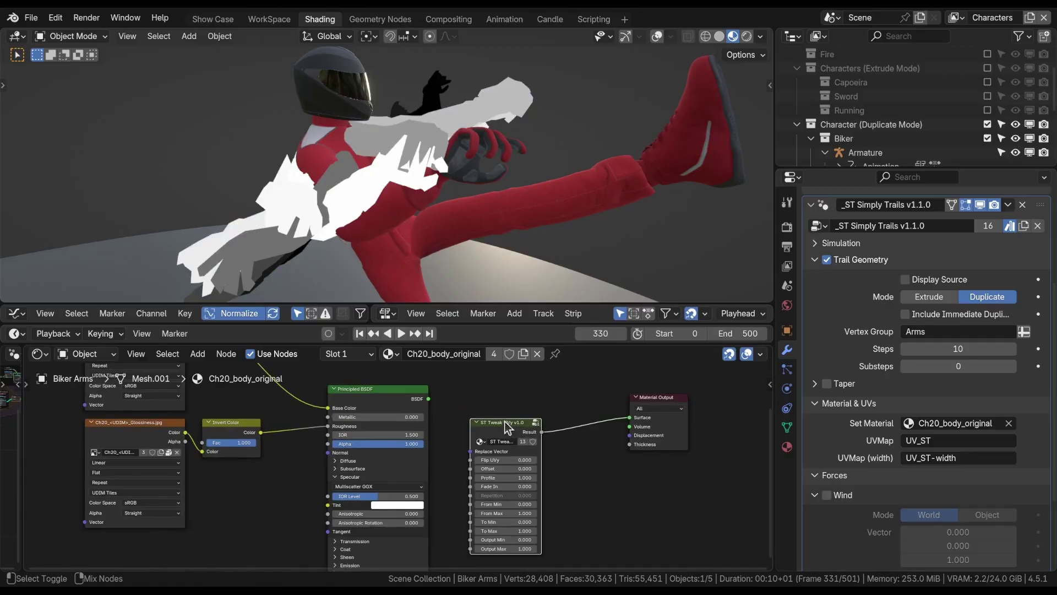
middle_click_drag(244, 215, 210, 212)
Add a Mix Shader fed by the Principled BSDF output.
left_click_drag(510, 424, 501, 449)
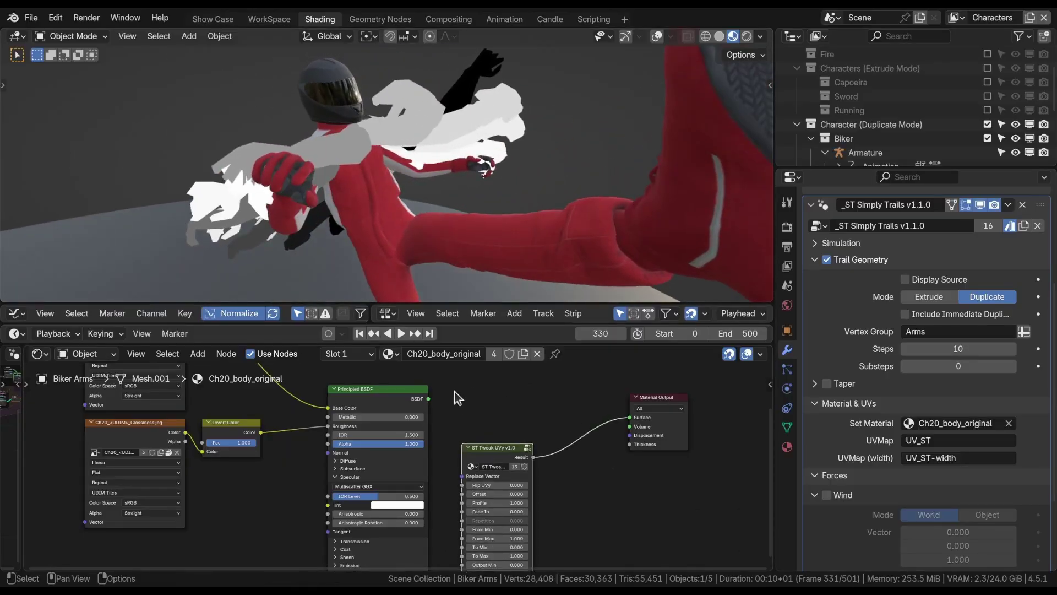
scroll(455, 413, "down", 2)
middle_click_drag(457, 434, 453, 475)
scroll(454, 444, "up", 2)
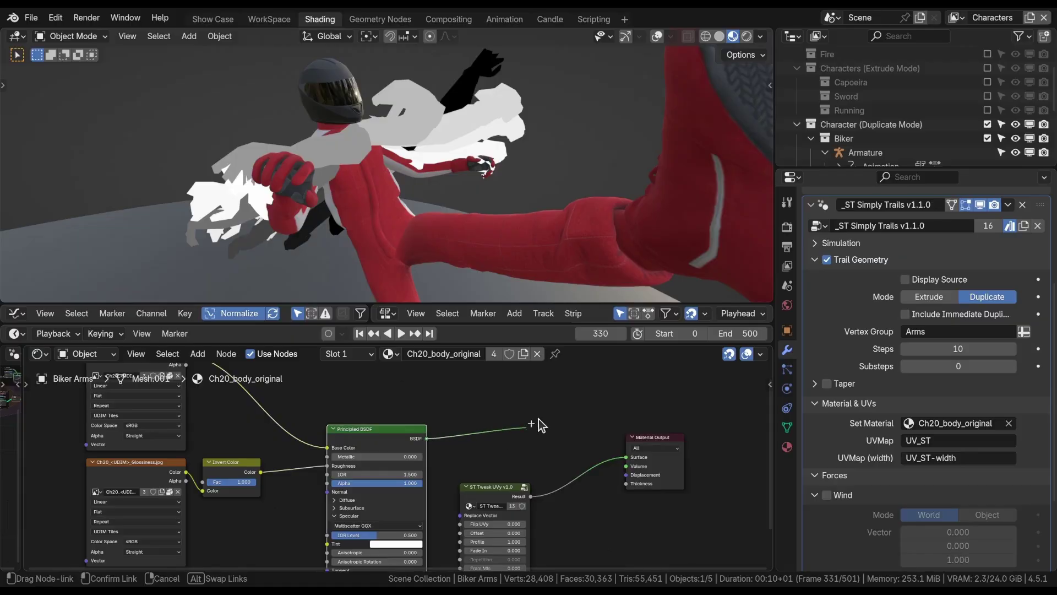
left_click_drag(538, 421, 552, 414)
type("mix")
key("Return")
Plug a Transparent BSDF into the Mix Shader's second shader and link it to Material Output.
left_click_drag(544, 451, 490, 420)
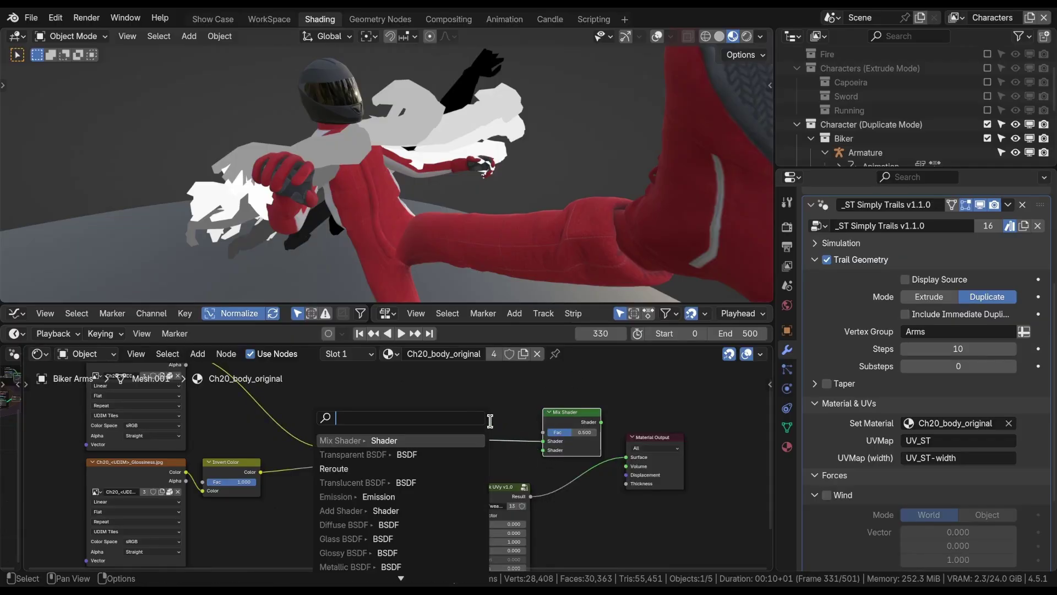
type("tran")
left_click(352, 454)
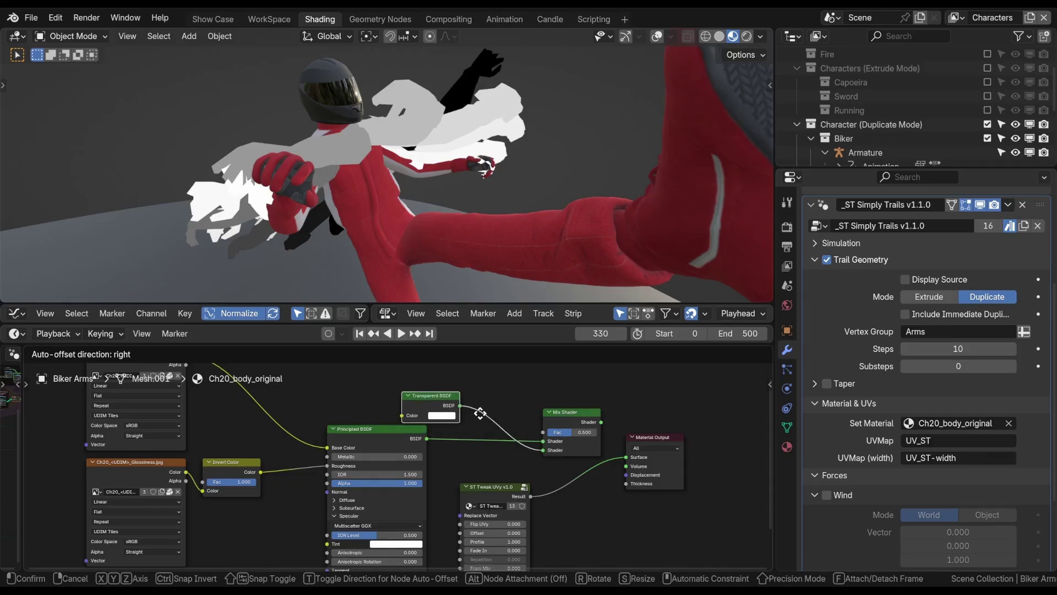
left_click(529, 488)
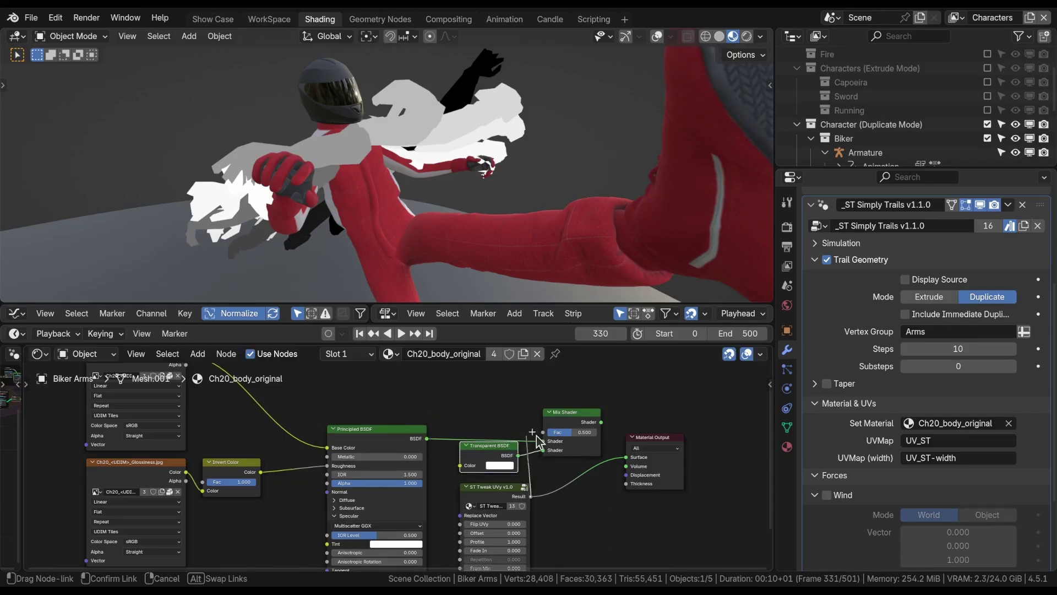
left_click(573, 422, "ctrl+shift")
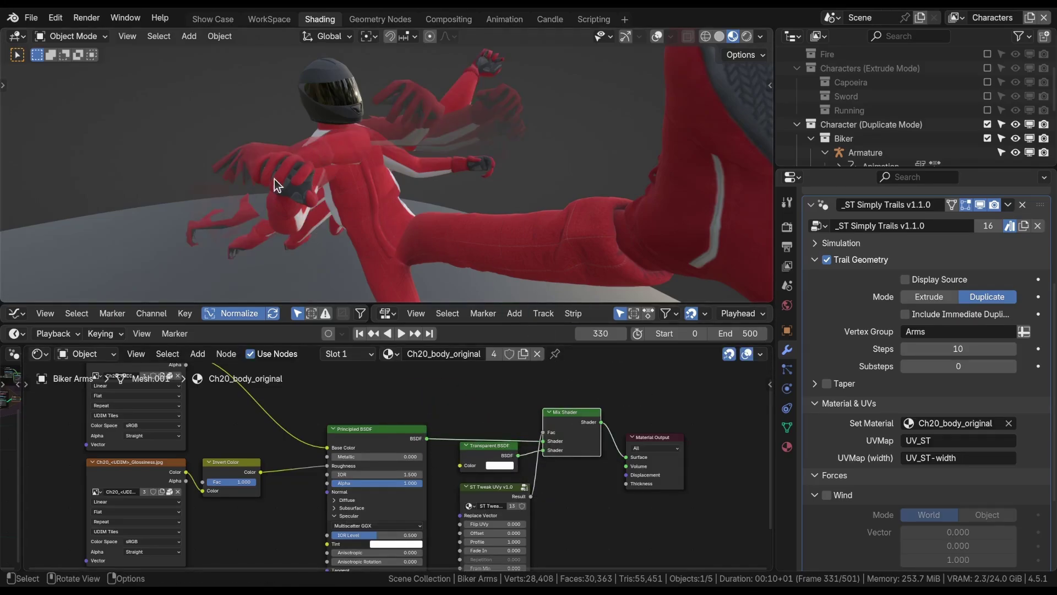
Replay the animation from the start to check the translucent red arm trails.
key("space")
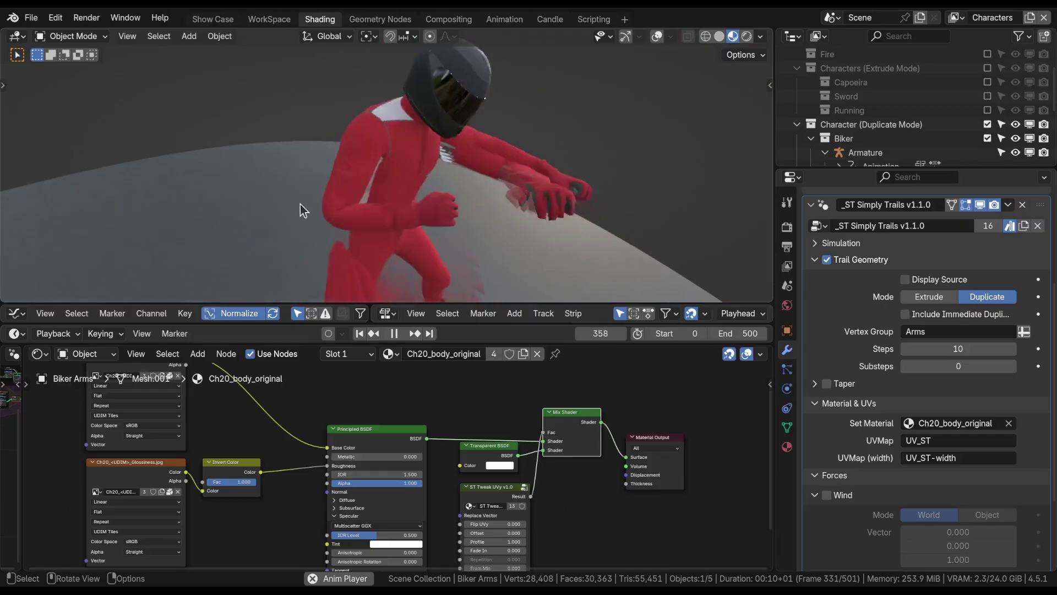
key("space")
key("shift+Left")
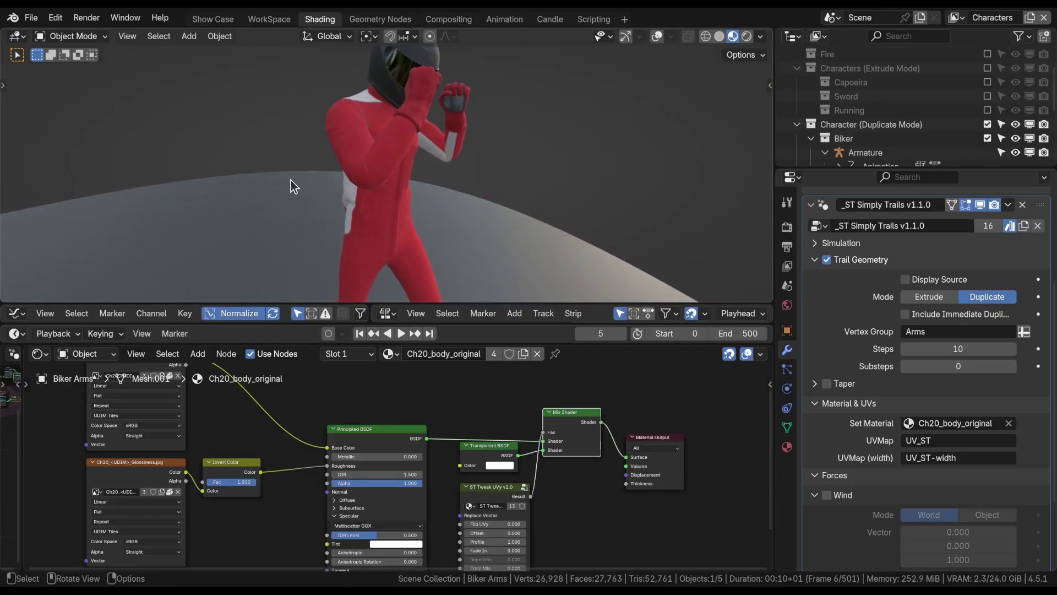
key("shift+Left")
key("space")
key("space")
middle_click_drag(336, 193, 294, 179)
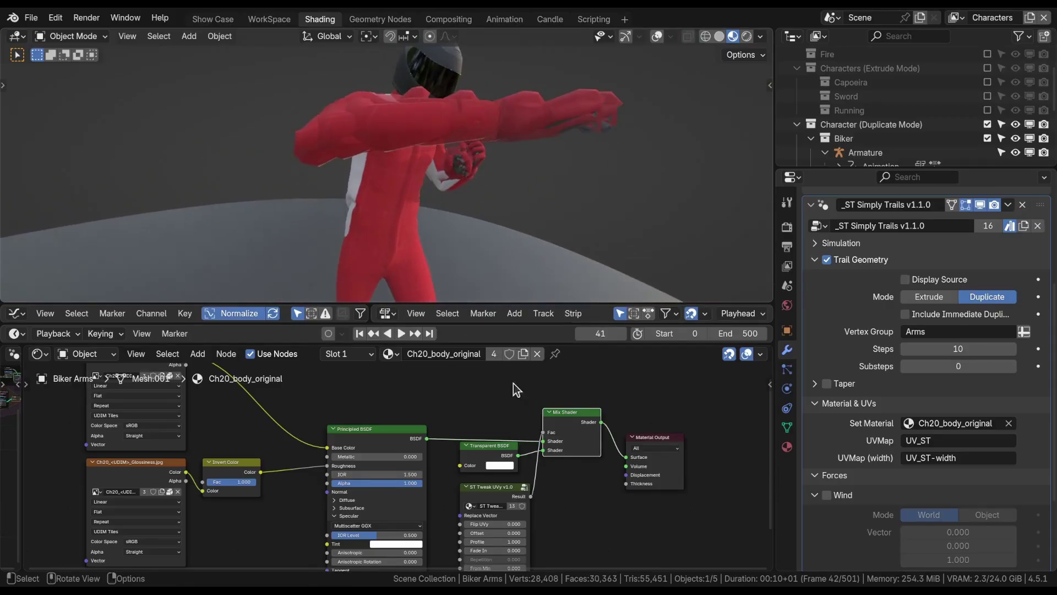
left_click_drag(570, 411, 578, 419)
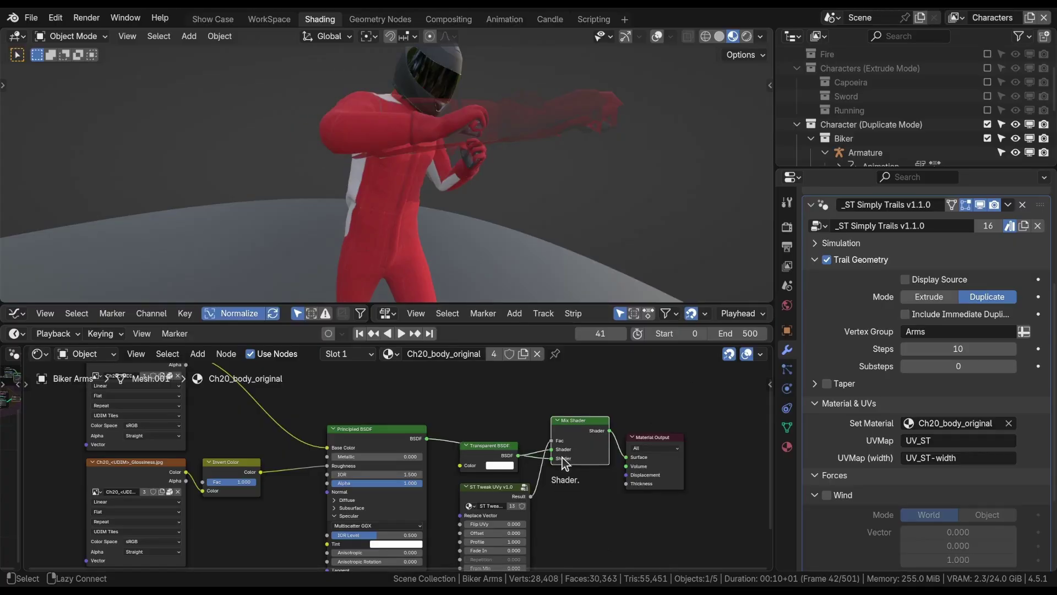
key("space")
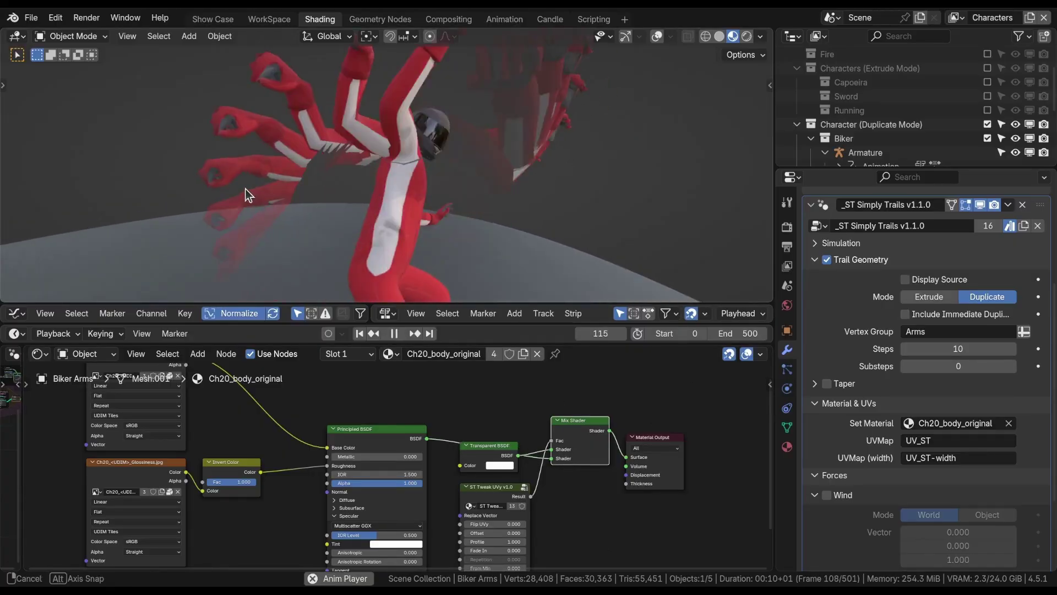
key("space")
middle_click_drag(239, 174, 193, 168)
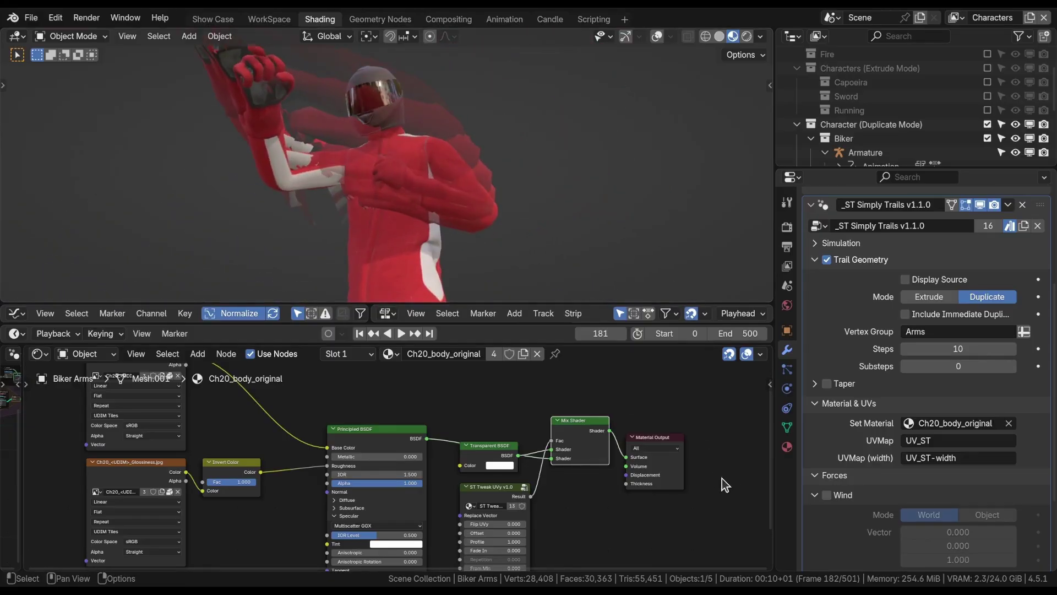
key("n")
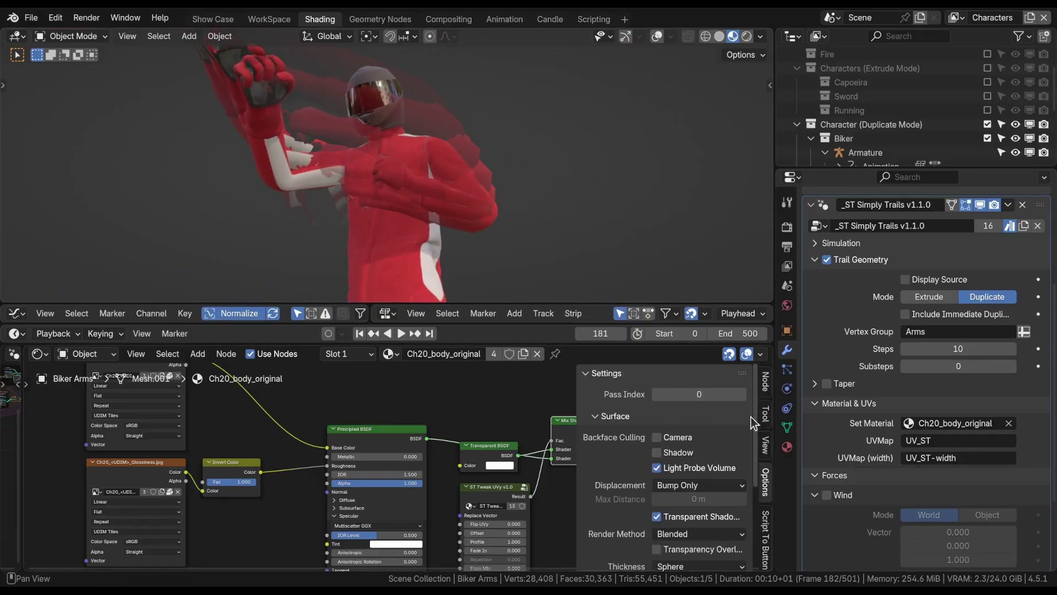
scroll(648, 489, "down", 3)
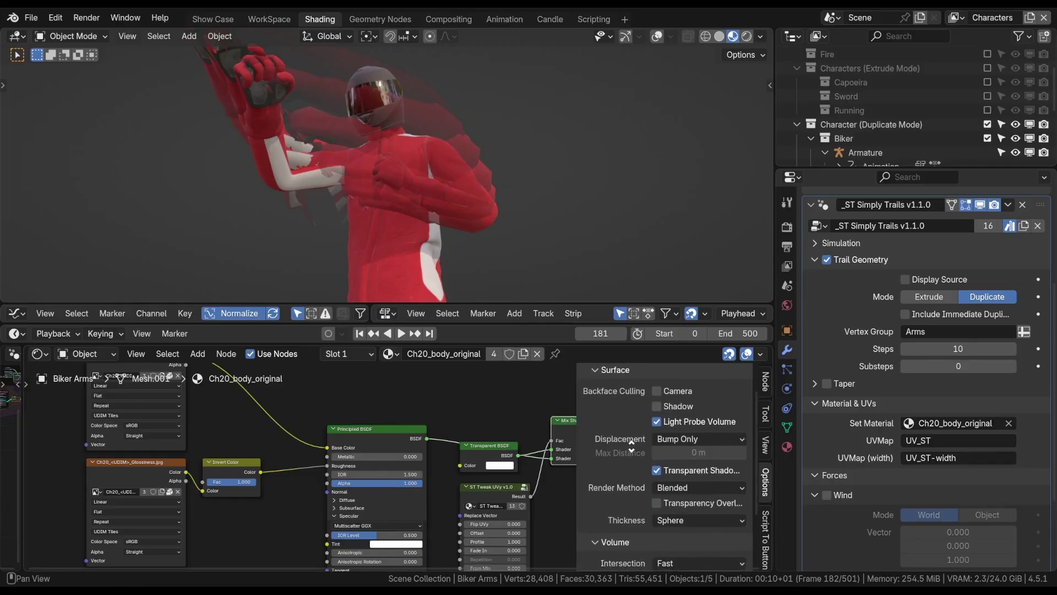
scroll(648, 491, "up", 3)
scroll(646, 493, "down", 5)
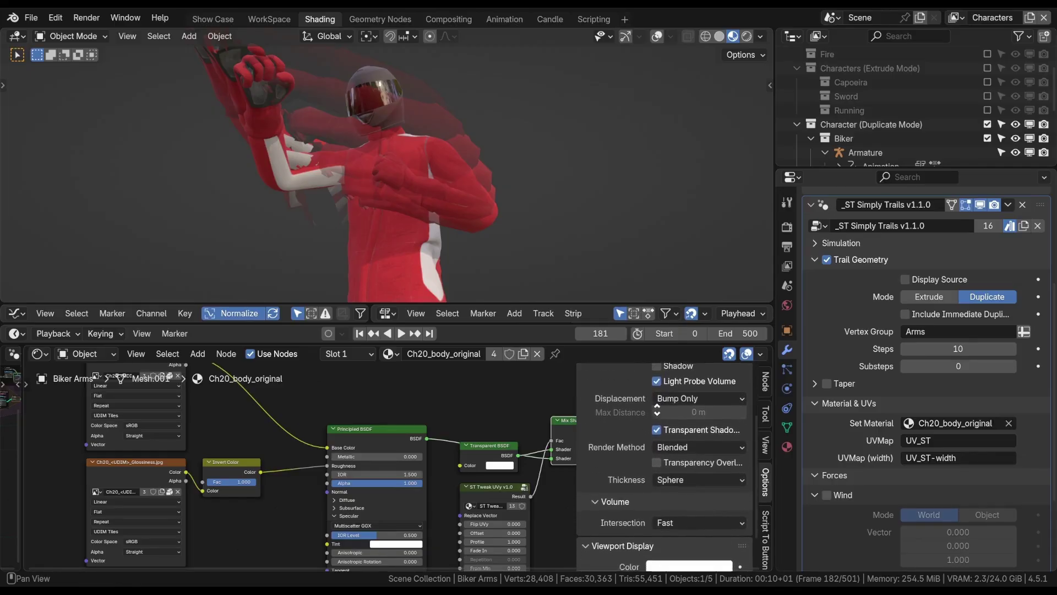
middle_click_drag(306, 203, 302, 199)
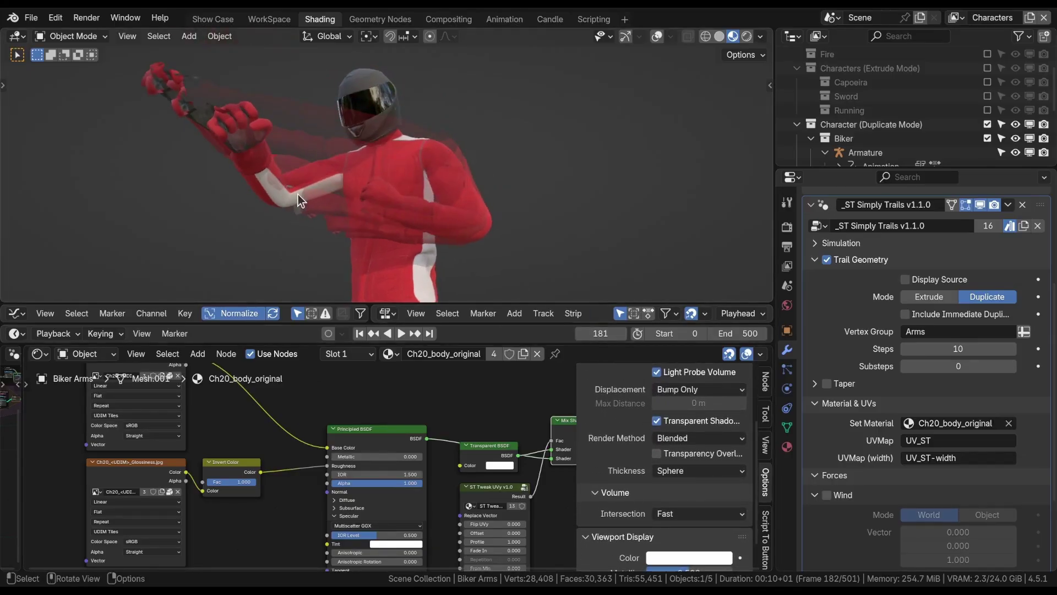
left_click(665, 439)
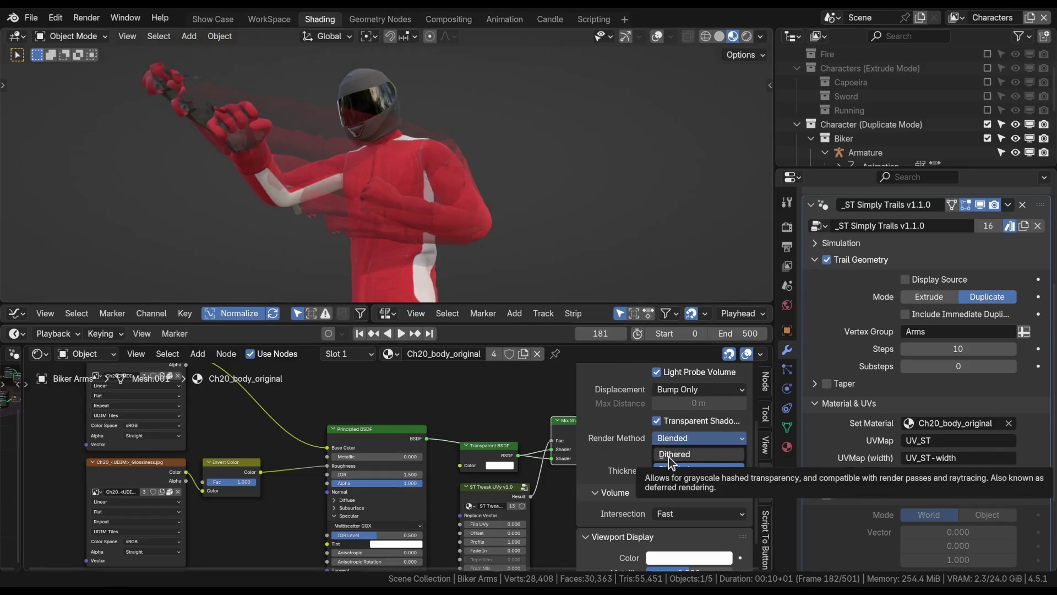
left_click(675, 454)
middle_click_drag(300, 184, 266, 160)
key("space")
scroll(258, 189, "down", 3)
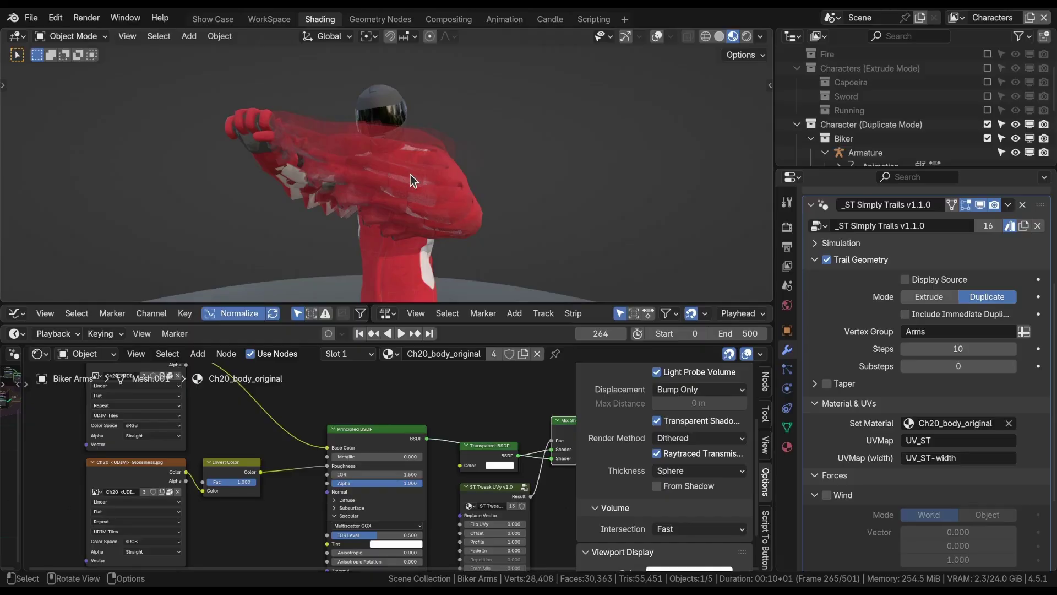
left_click(689, 436)
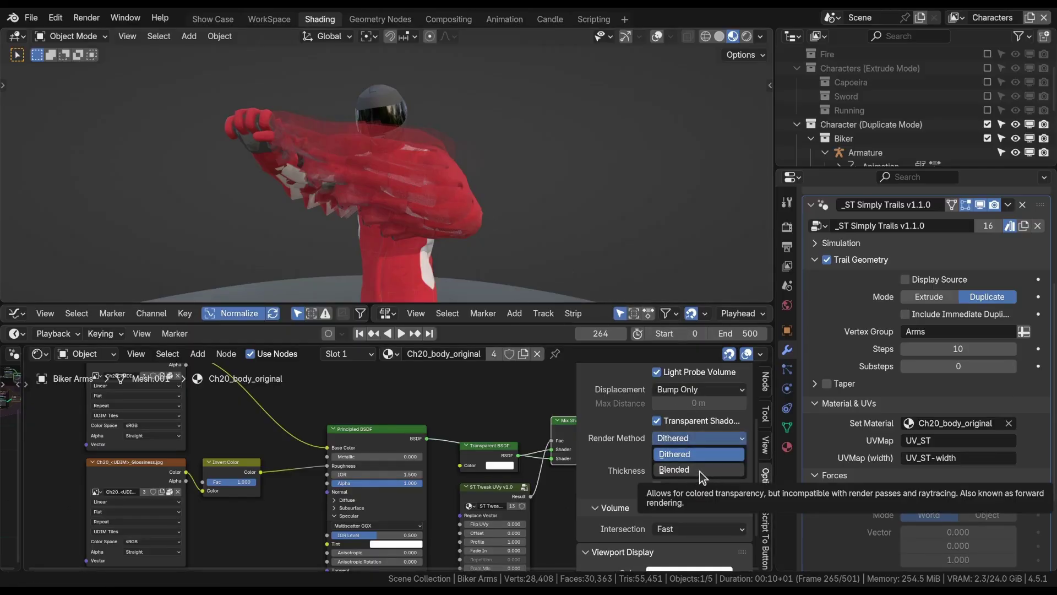
left_click(700, 471)
scroll(647, 482, "up", 1)
Enable Backface Culling for the Camera on the trail material.
scroll(639, 440, "up", 5)
scroll(395, 218, "up", 1)
mouse_move(395, 218)
middle_mouse_down()
mouse_move(361, 205)
mouse_move(381, 210)
middle_mouse_up()
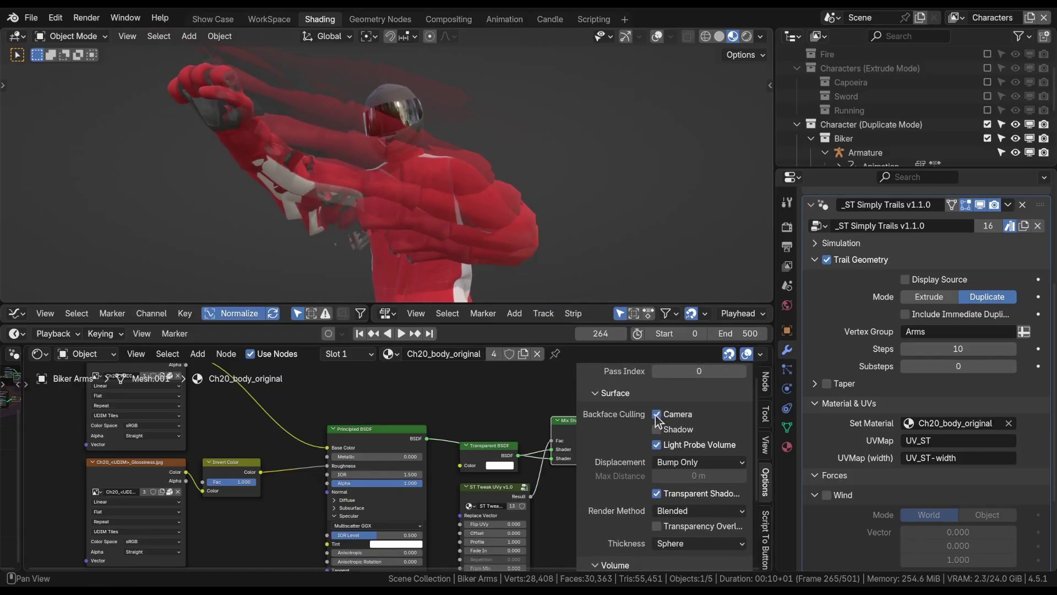
left_click(657, 414)
middle_click_drag(396, 215, 543, 253)
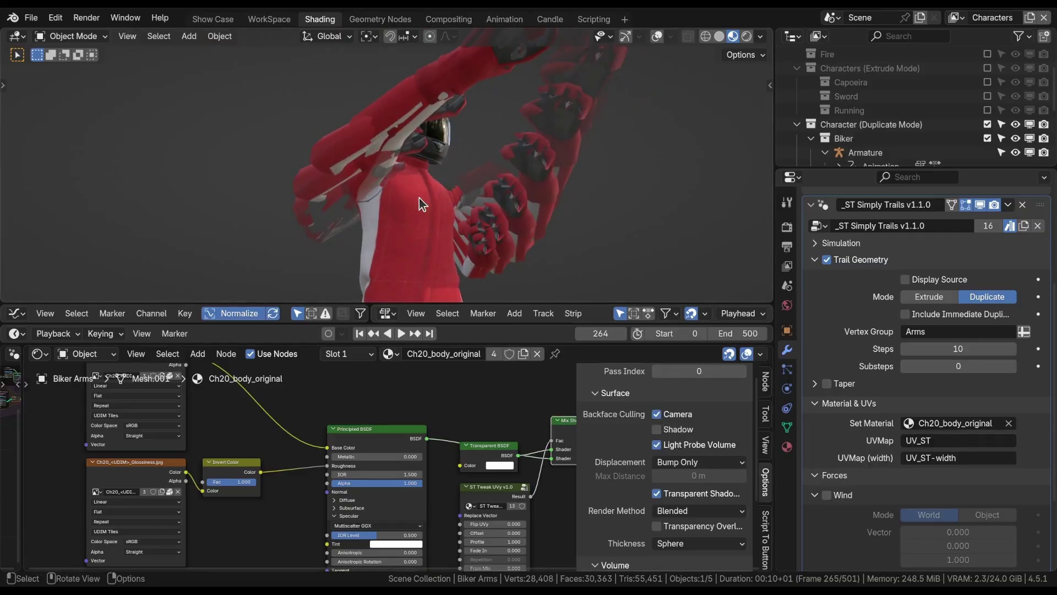
middle_click_drag(421, 200, 341, 220)
Turn on Transparency Overlap, comparing it and backface culling off and on, leaving both enabled.
left_click(657, 526)
left_click(657, 526)
left_click(657, 526)
left_click(657, 414)
left_click(657, 414)
left_click(657, 414)
left_click(656, 414)
left_click(657, 416)
left_click(657, 415)
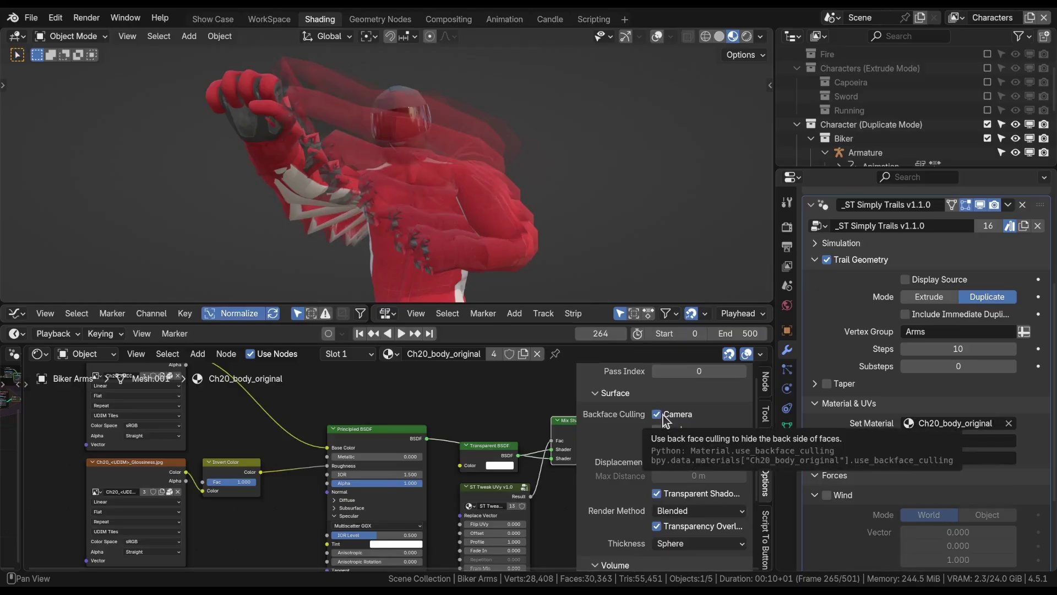
Play the animation to preview the red translucent arm trails.
key("space")
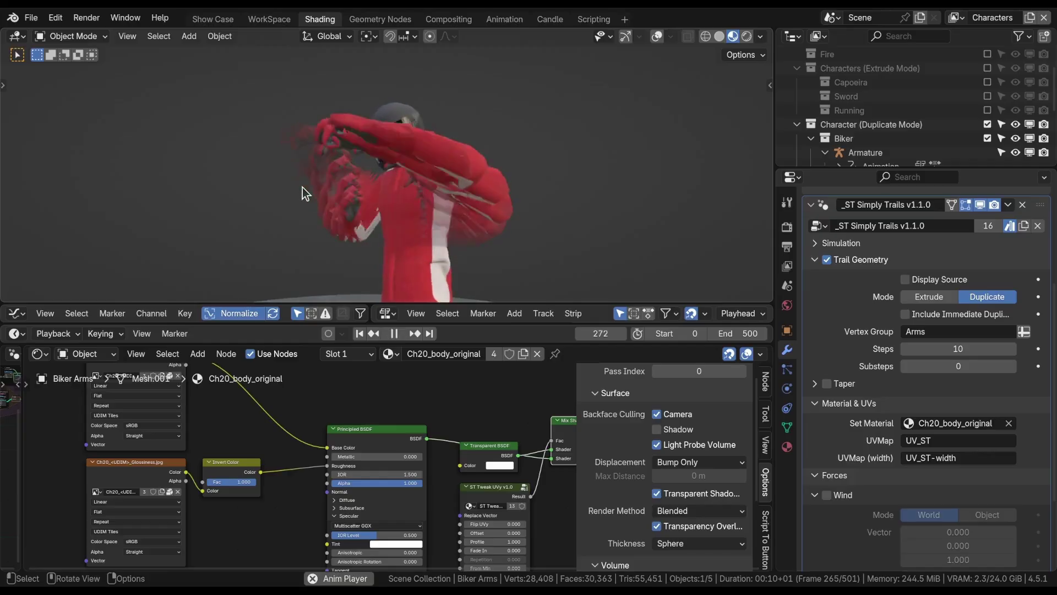
middle_click_drag(309, 216, 339, 211, "shift")
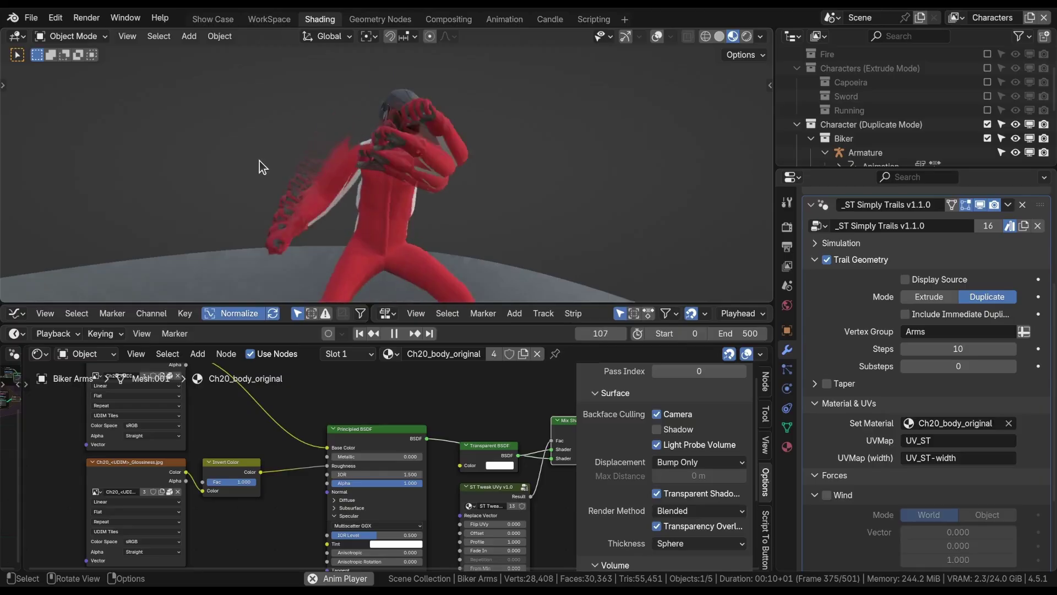
key("space")
In the WorkSpace layout, duplicate Biker Arms in place with Shift+D, cancelling the move.
left_click(260, 20)
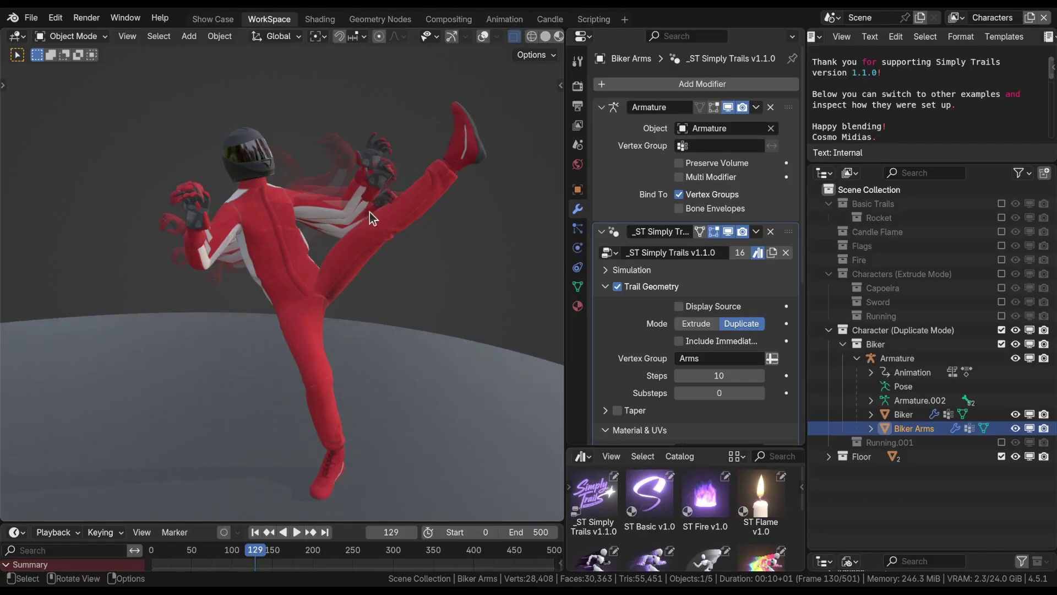
left_click(890, 429)
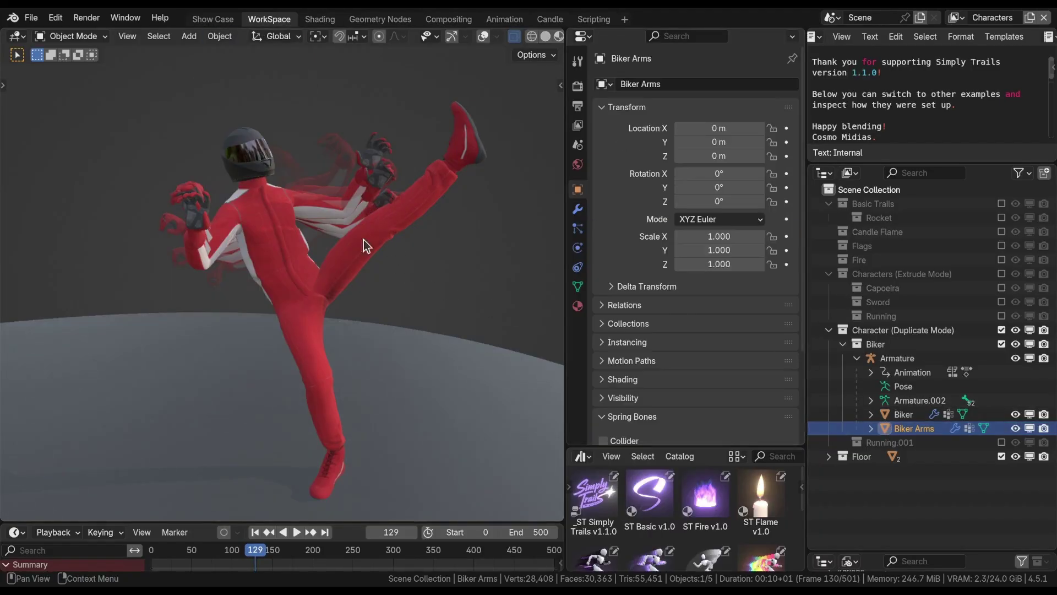
middle_click_drag(336, 239, 300, 244)
key("shift+alt+z")
middle_click_drag(365, 197, 300, 197)
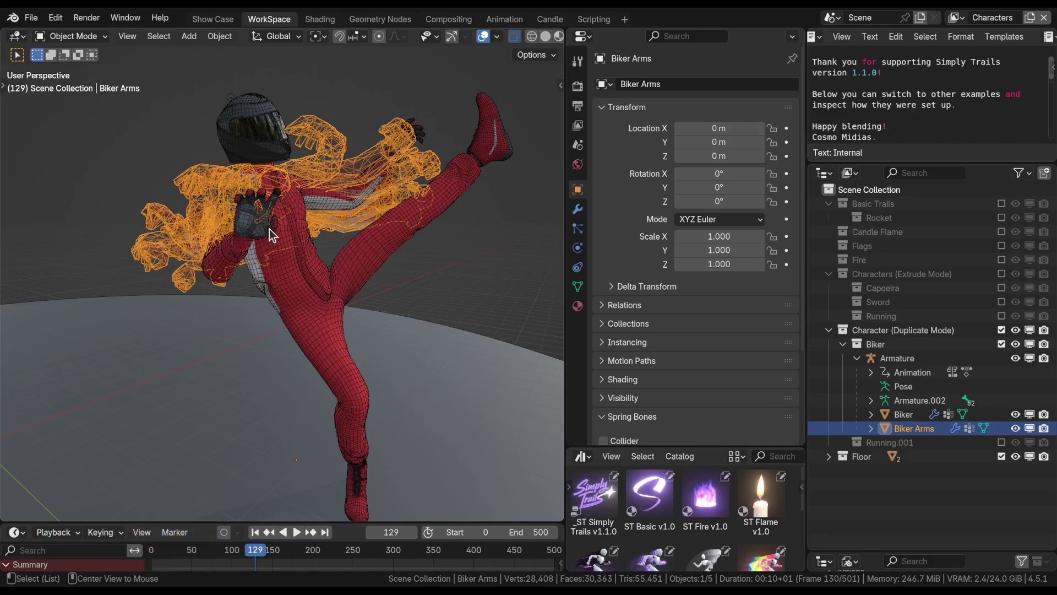
key("shift+d")
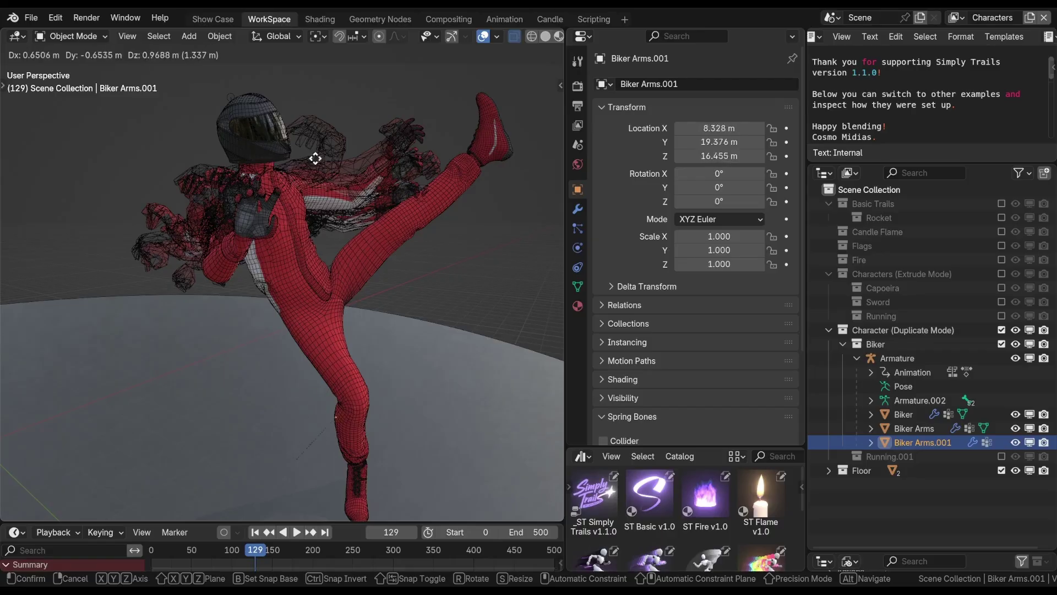
right_click(305, 156)
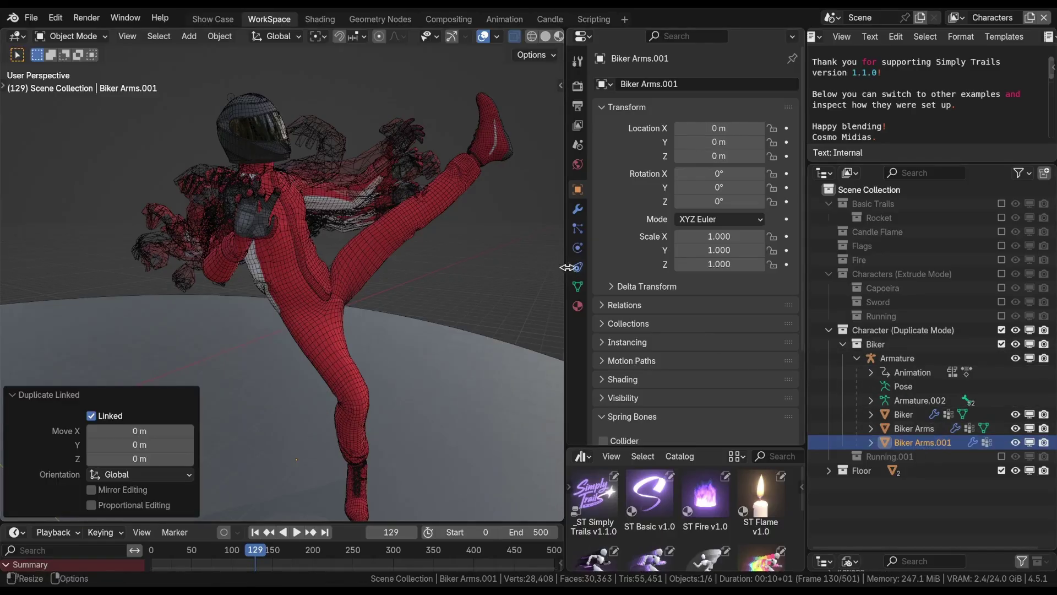
Rename the duplicate to Biker Legs, with its Object Data properties shown.
left_click(577, 284)
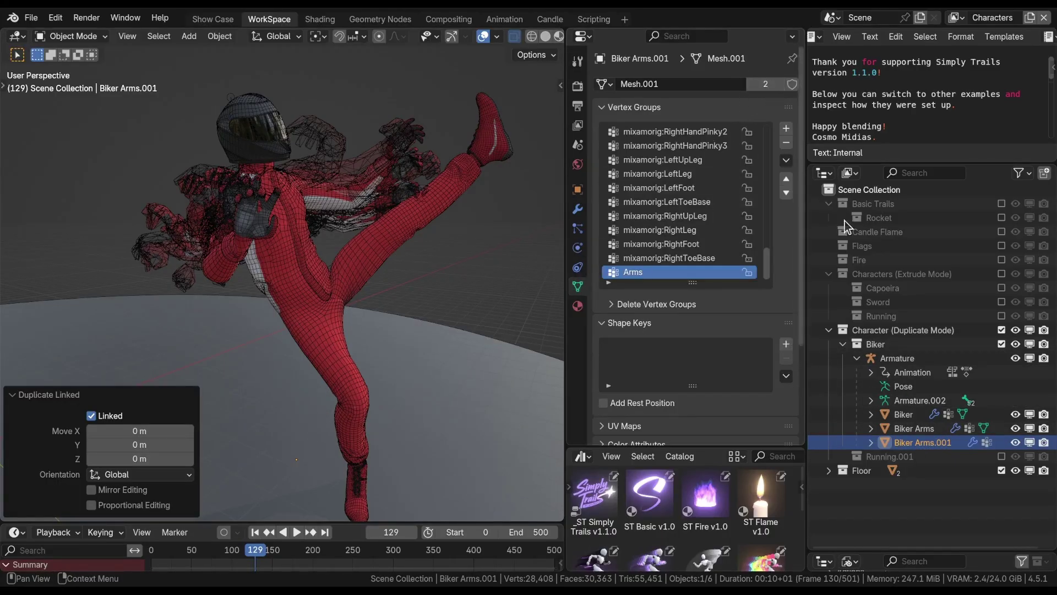
double_click(916, 442)
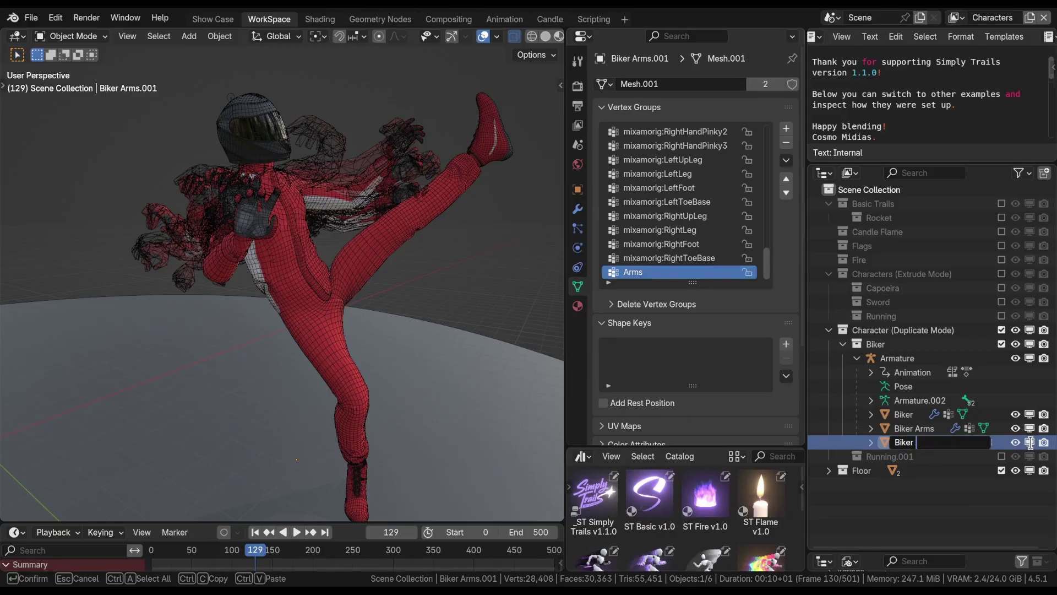
key("Return")
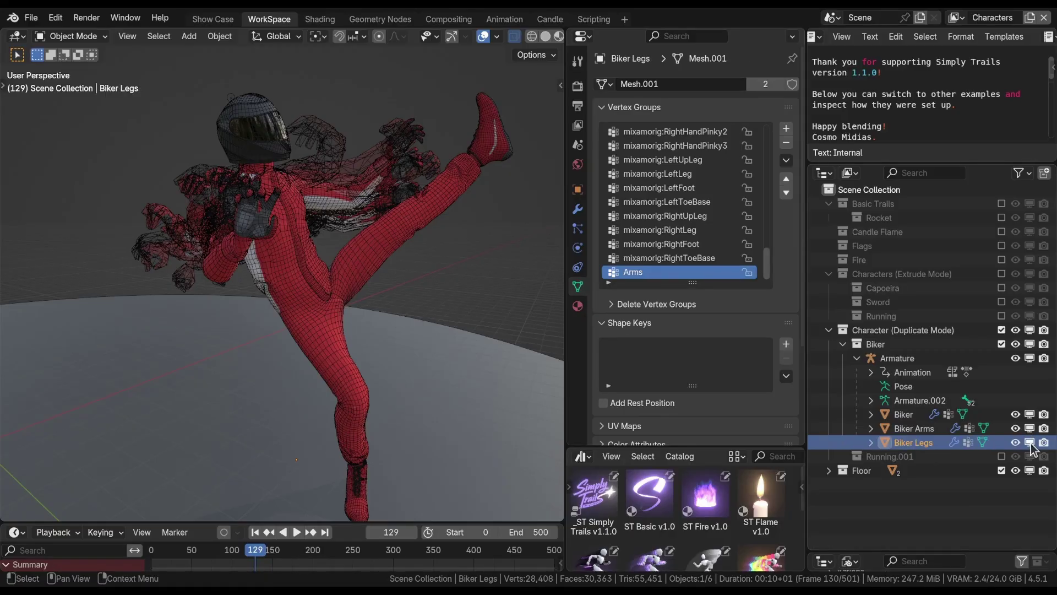
Add a vertex group named Kick to Biker Legs.
left_click(786, 127)
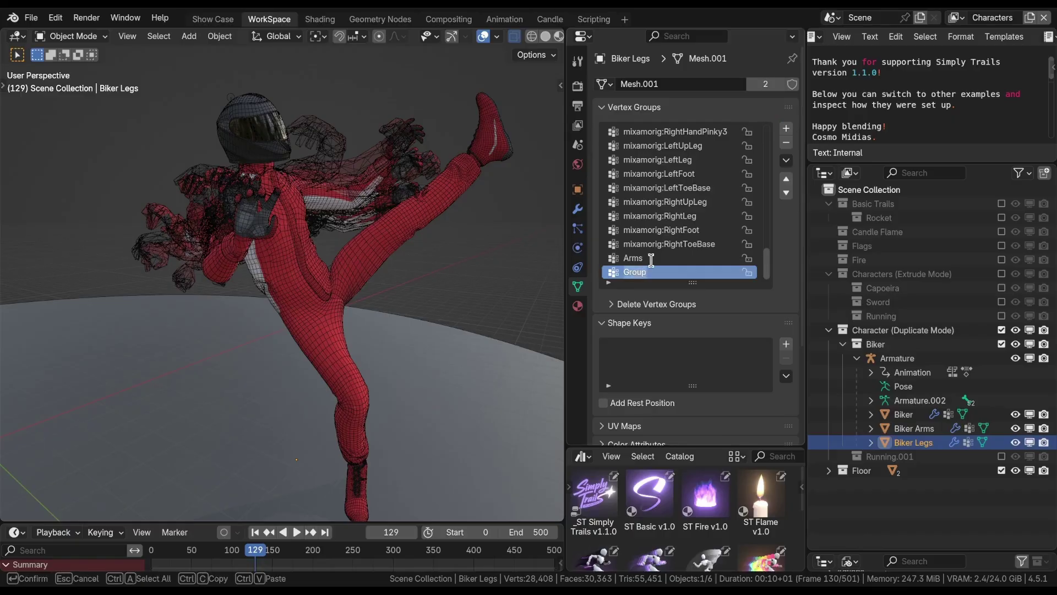
type("Kick")
key("Return")
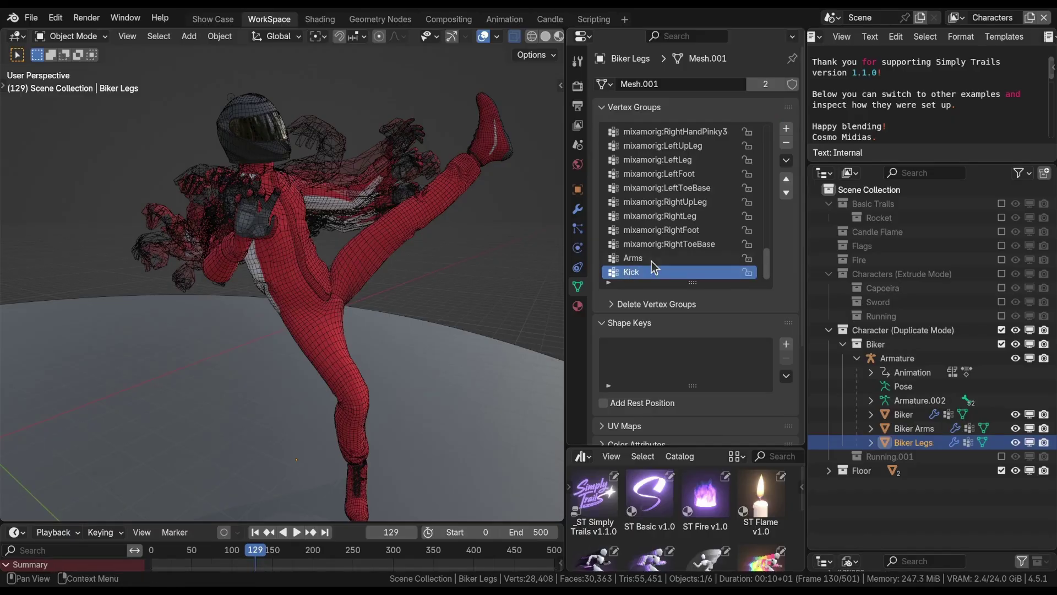
In Edit Mode with Biker and Biker Arms hidden, select the kicking leg's vertices for Kick.
middle_click_drag(383, 252, 348, 267)
left_click(352, 284)
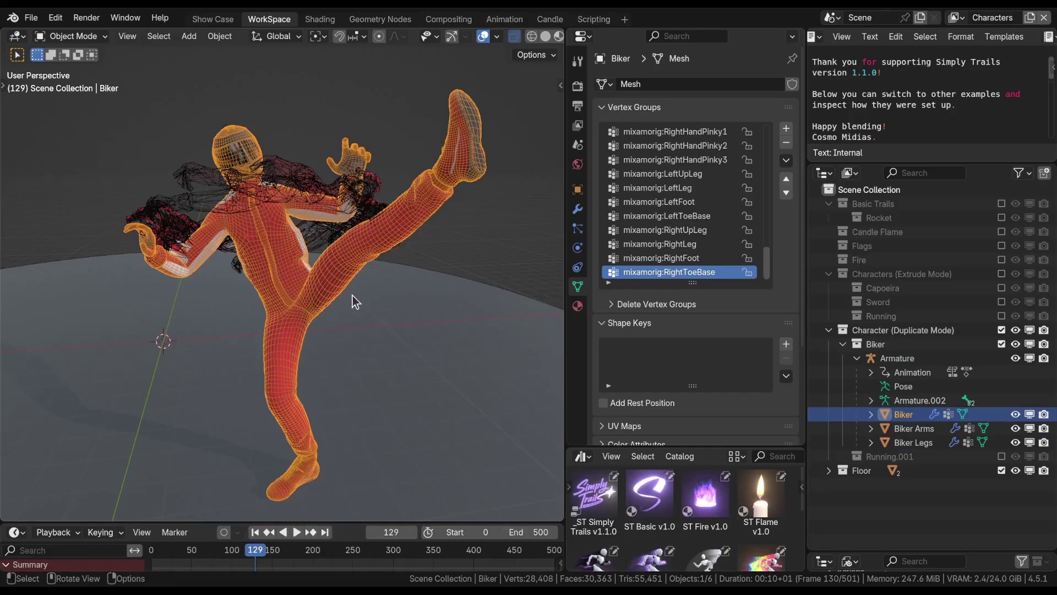
left_click(914, 443)
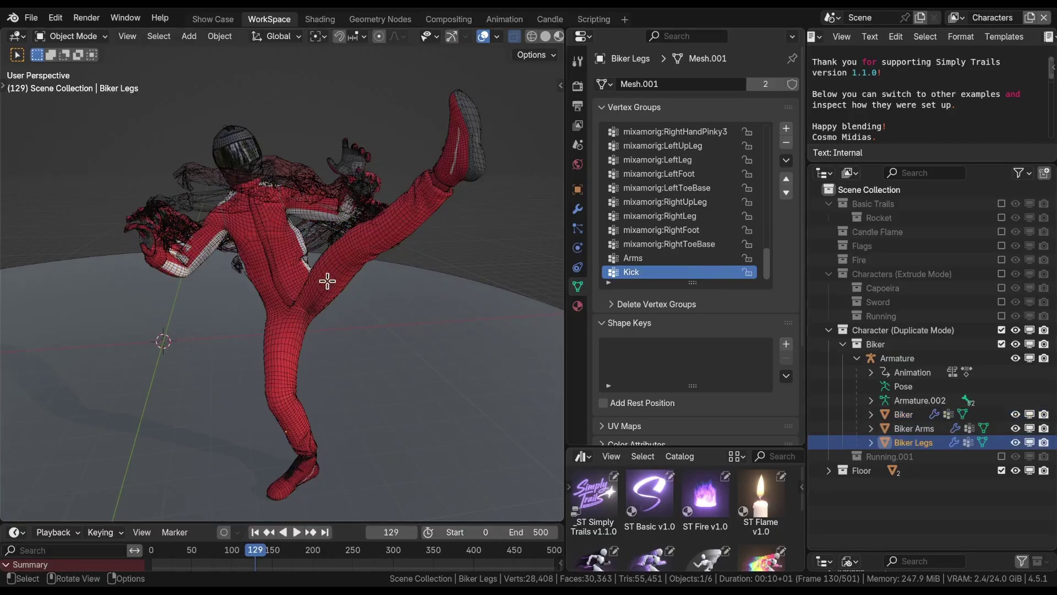
key("Tab")
left_click_drag(1016, 414, 1019, 435)
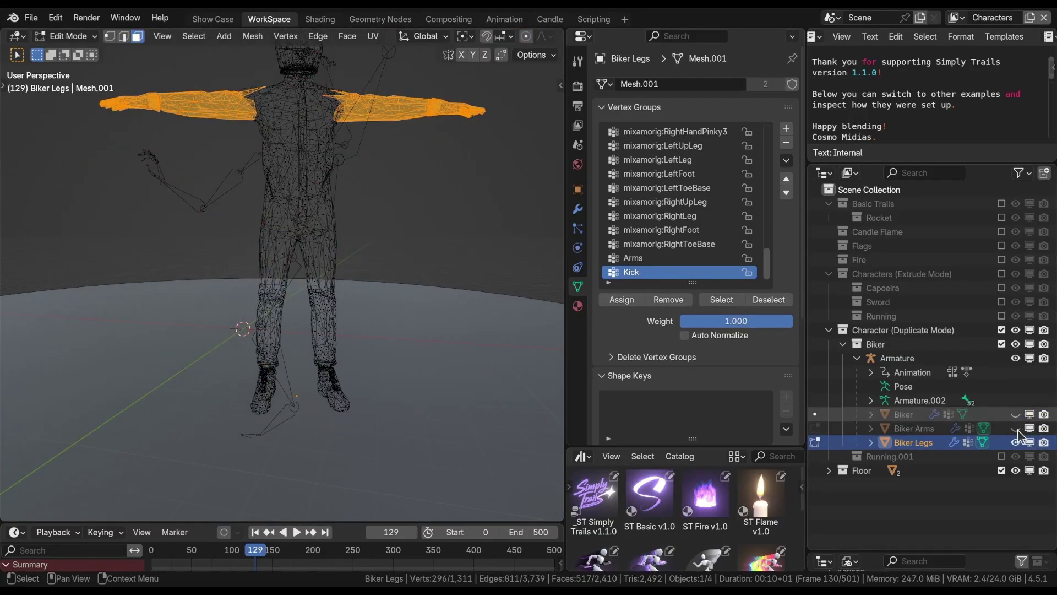
middle_click_drag(282, 299, 387, 439)
key("KP_1")
left_click_drag(391, 455, 297, 242)
middle_click_drag(300, 313, 328, 295)
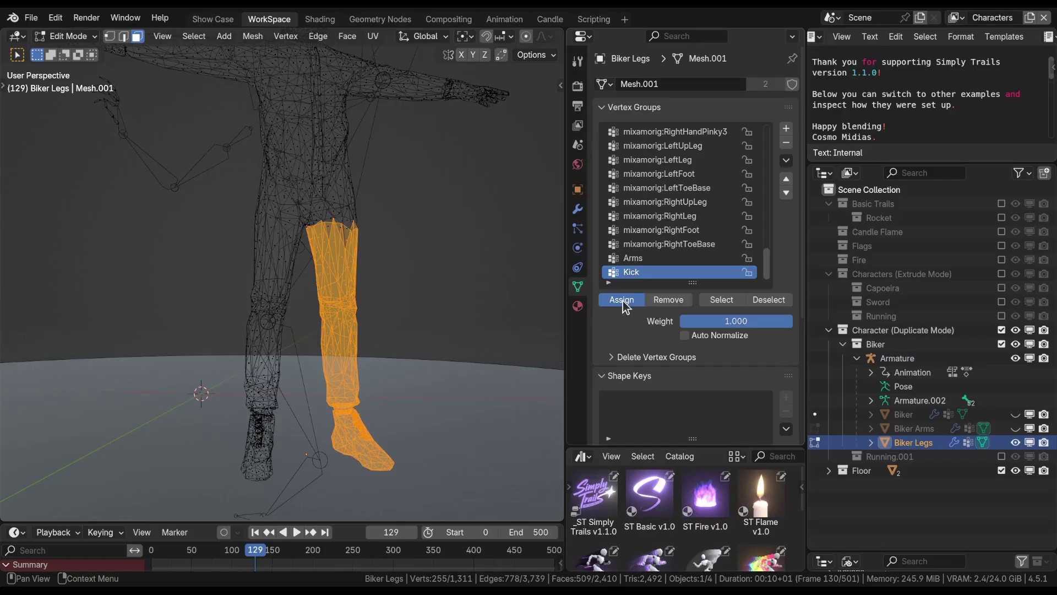
key("Tab")
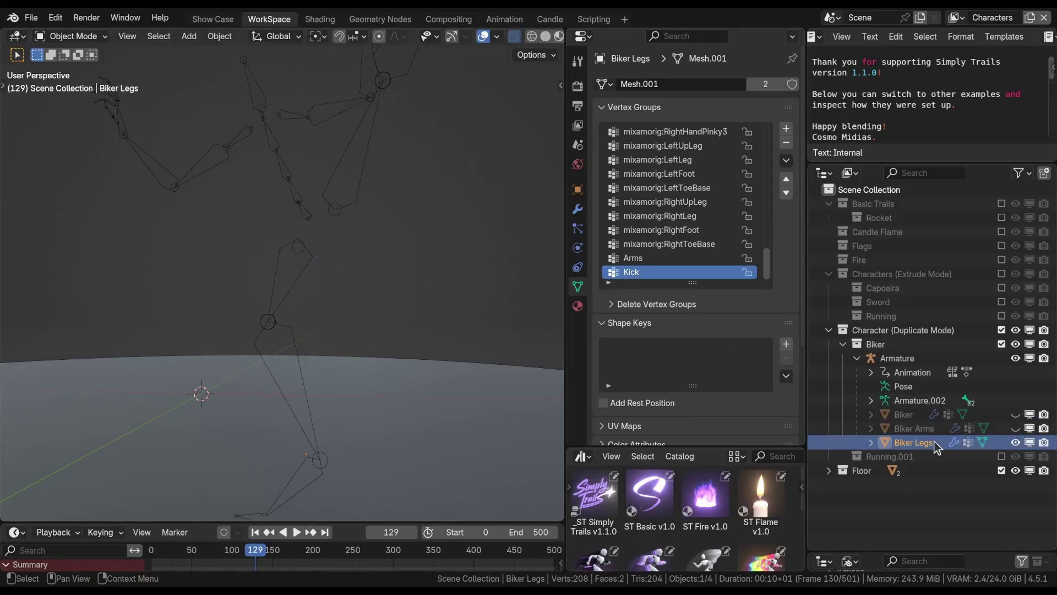
Set the Biker Legs Simply Trails vertex group to Kick.
left_click(576, 210)
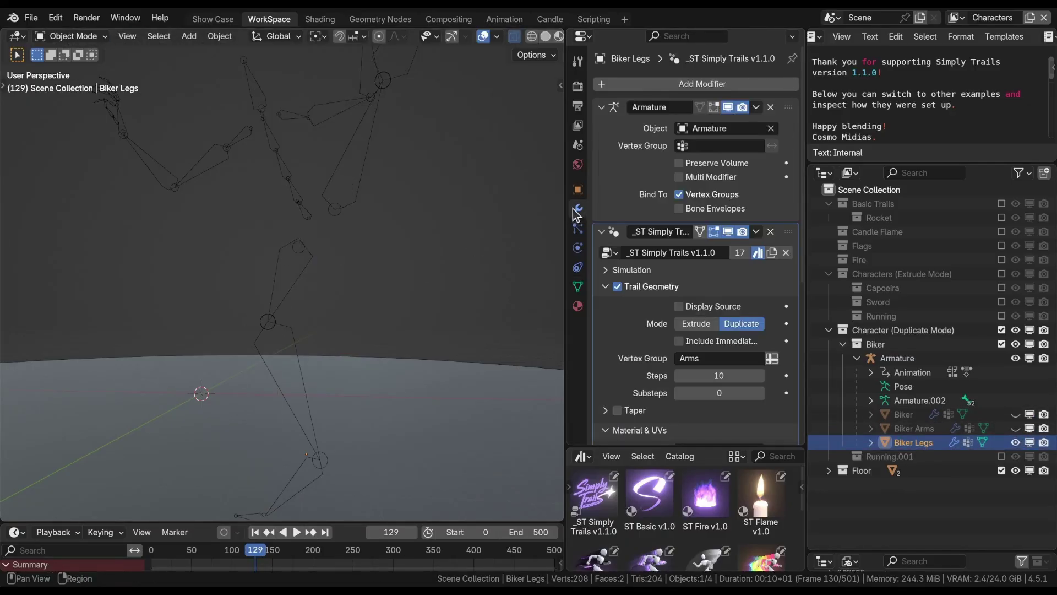
scroll(623, 299, "down", 5)
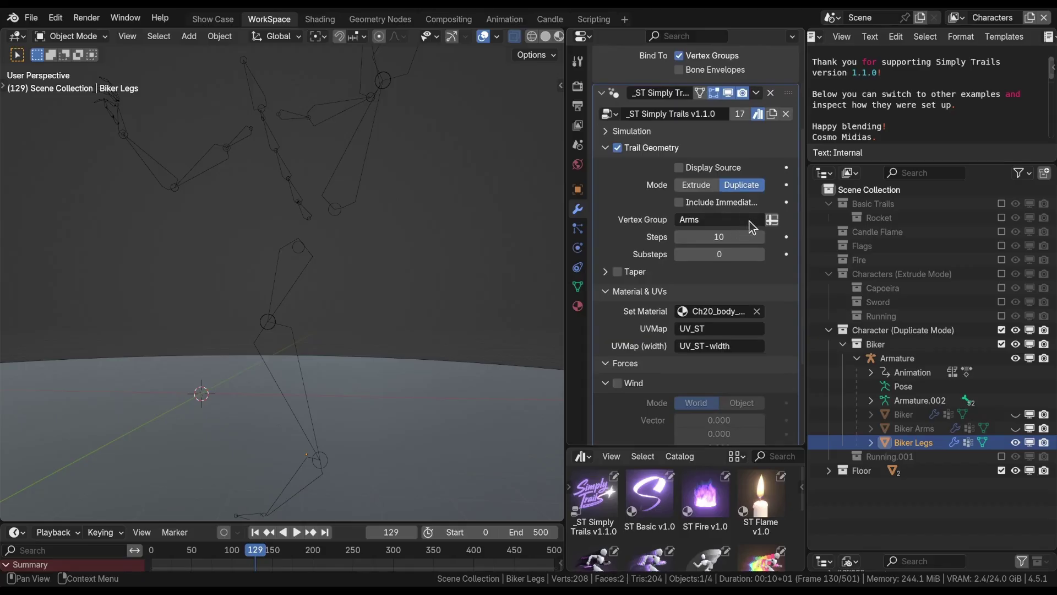
left_click(735, 219)
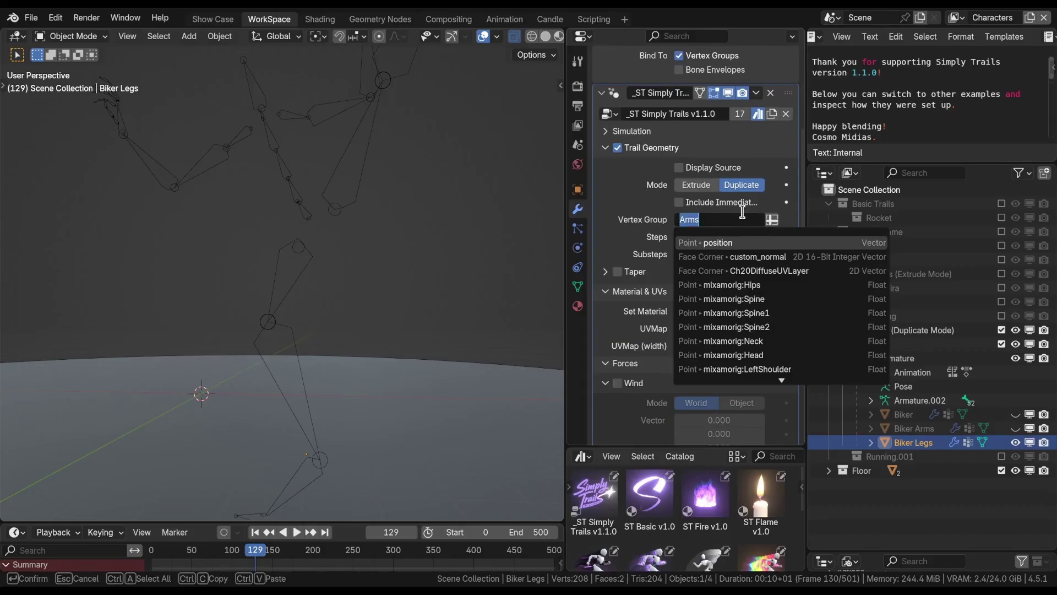
type("Kick")
key("Down")
key("Return")
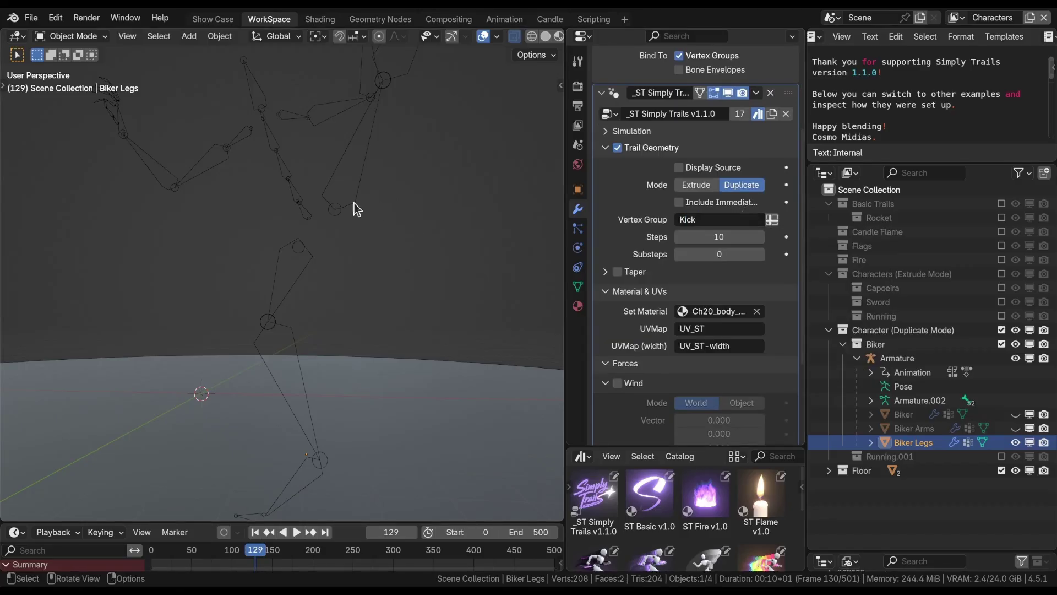
Check the Kick vertices in Edit Mode, then play the animation without overlays to preview the leg trail.
key("Tab")
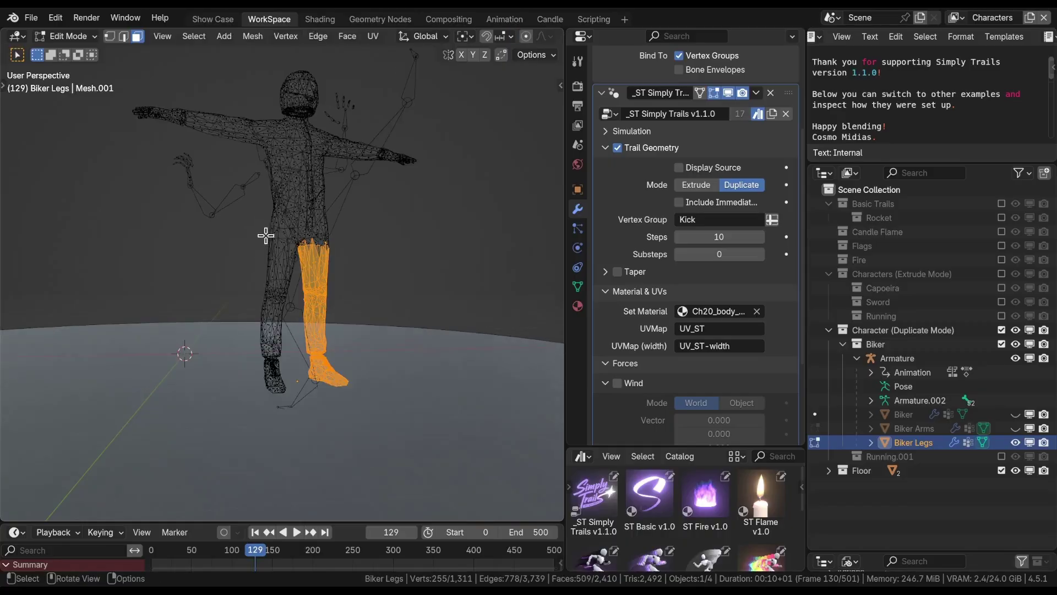
left_click(1015, 414)
key("Tab")
key("space")
key("shift+Left")
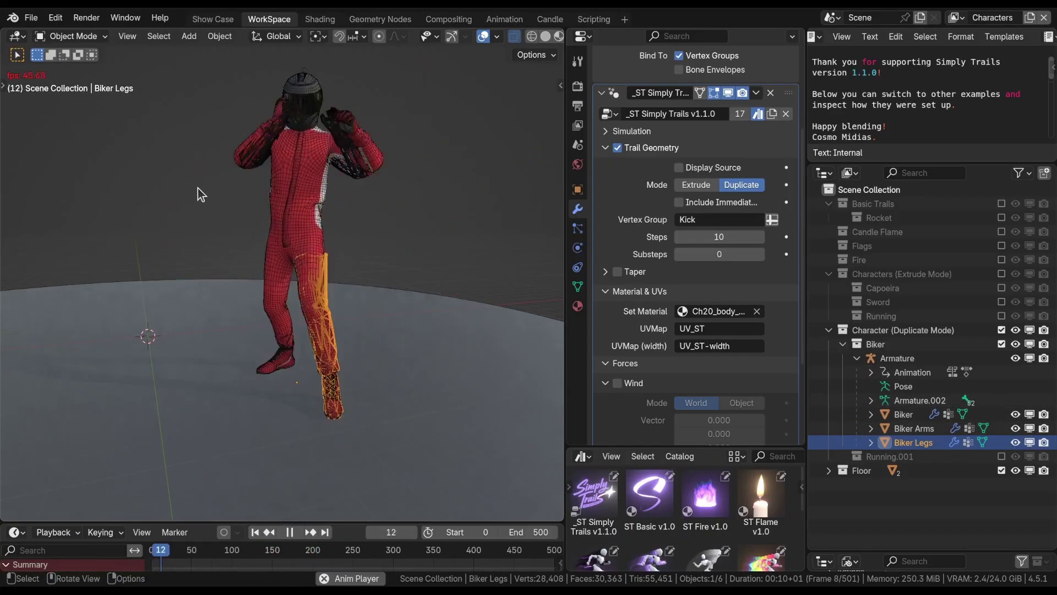
key("shift+alt+z")
key("shift+alt+z")
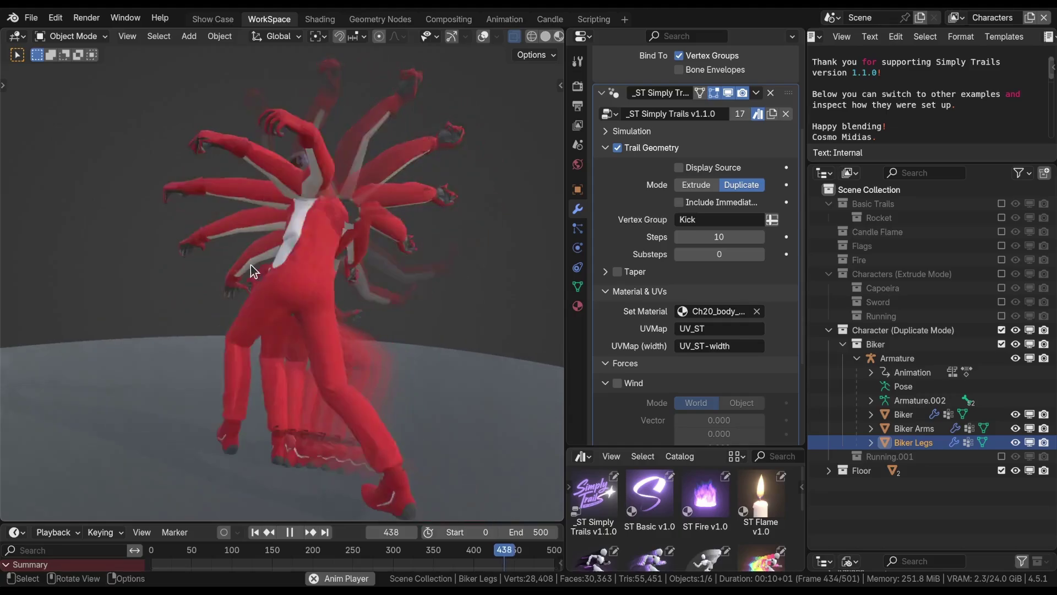
key("space")
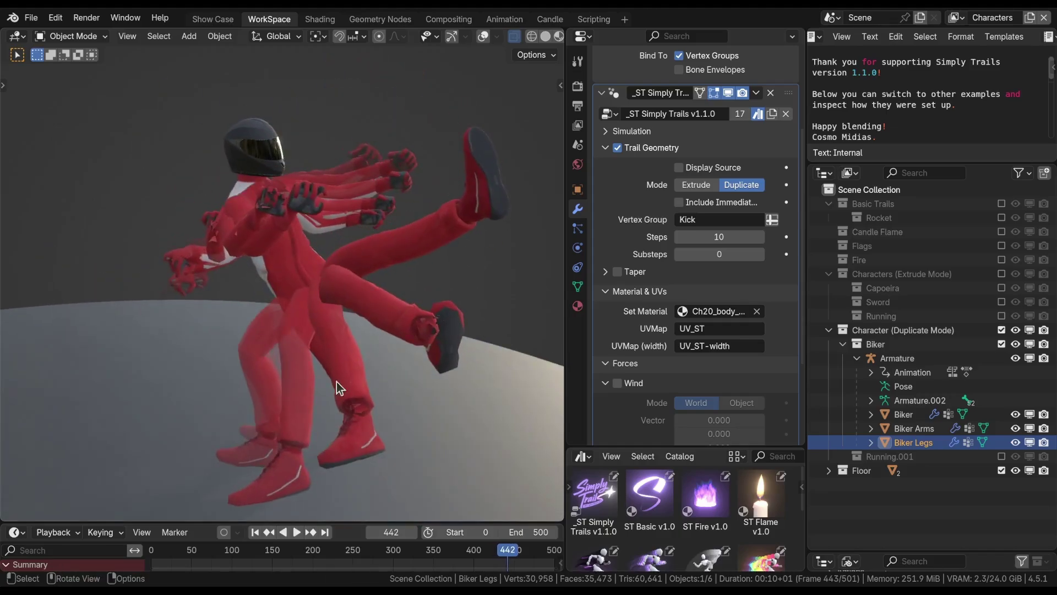
key("shift+alt+z")
Keyframe the leg trail's Steps at 0 on frame 120, viewing the biker from behind.
left_click(578, 209)
left_click_drag(169, 553, 247, 558)
middle_click_drag(279, 366, 240, 363)
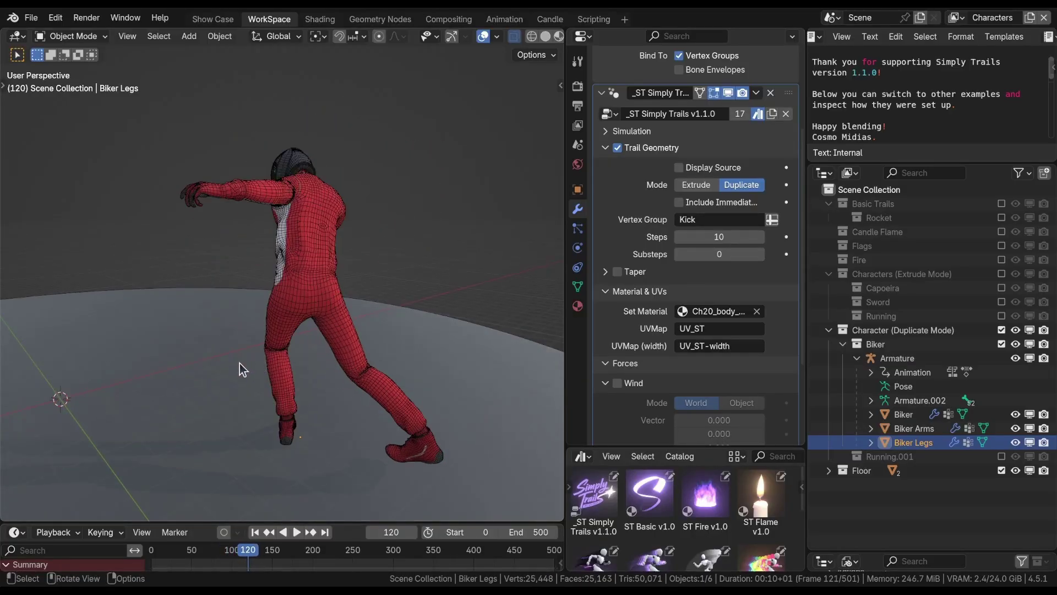
left_click(718, 238)
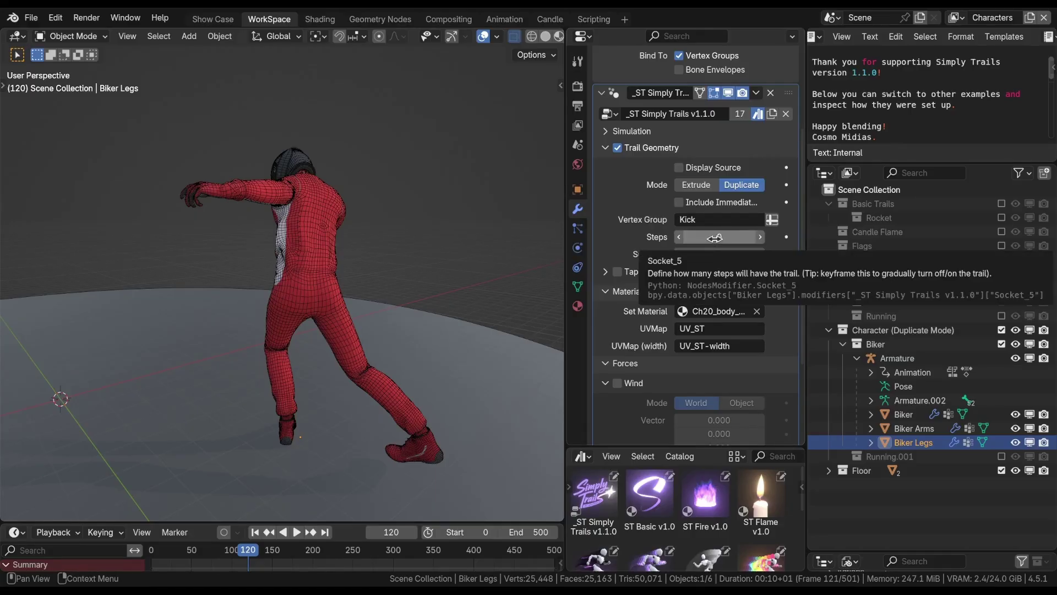
key("i")
Keyframe Steps at frame 126 and at the kick's end, then return to frame 86.
key("space")
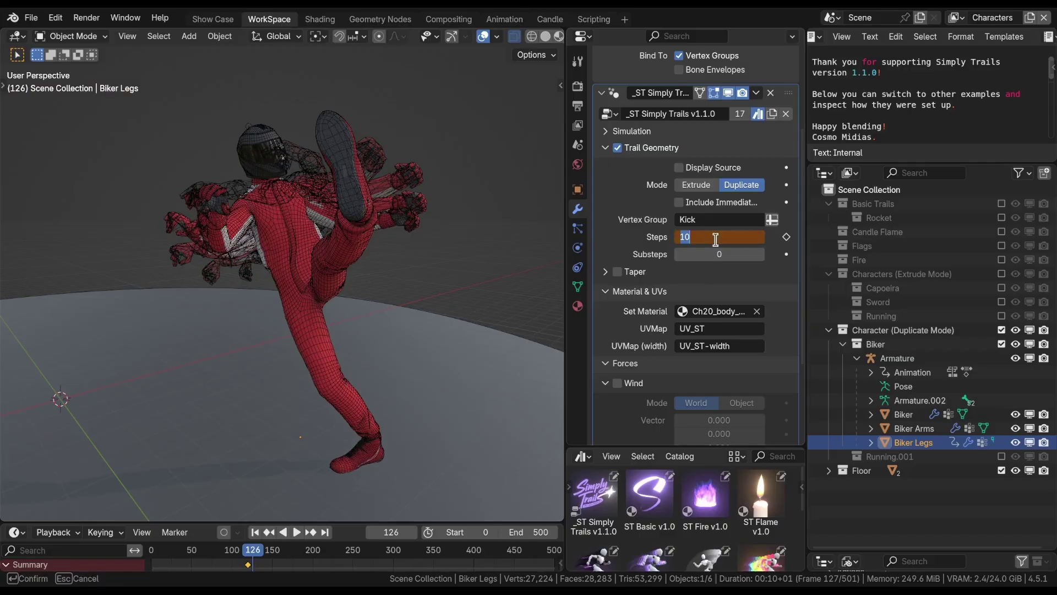
key("i")
key("Right")
key("Right")
key("Right")
key("Right")
key("Right")
key("Right")
key("Right")
key("Right")
key("Right")
key("Right")
key("Right")
key("Right")
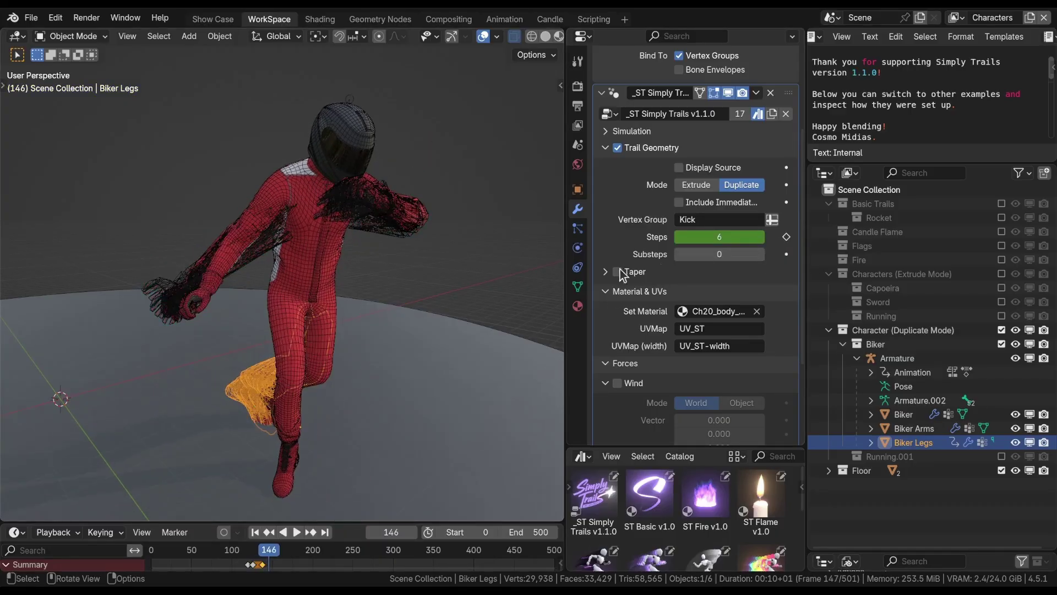
left_click(722, 241)
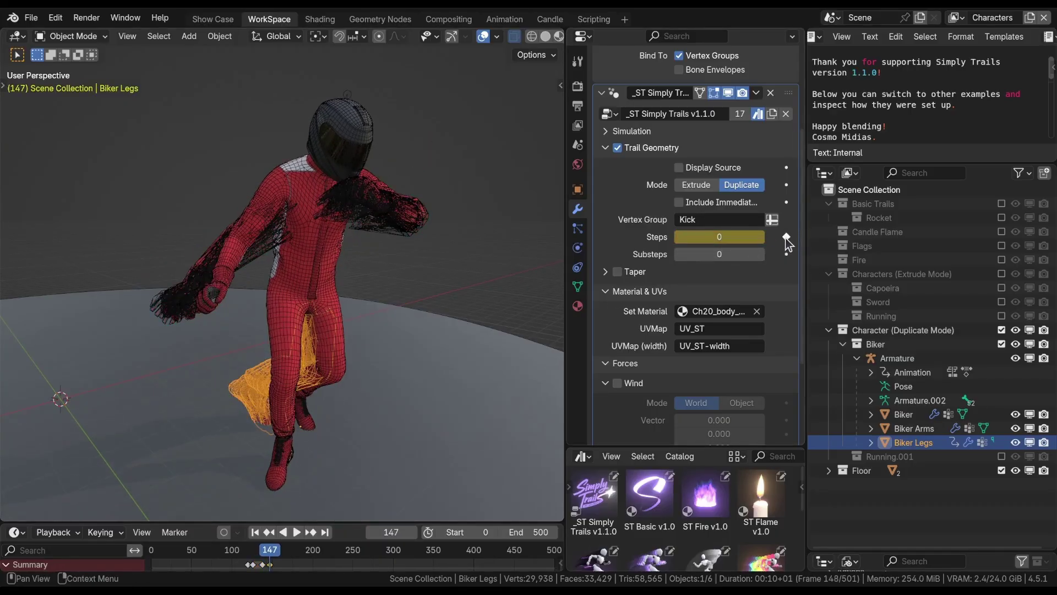
left_click_drag(266, 552, 221, 550)
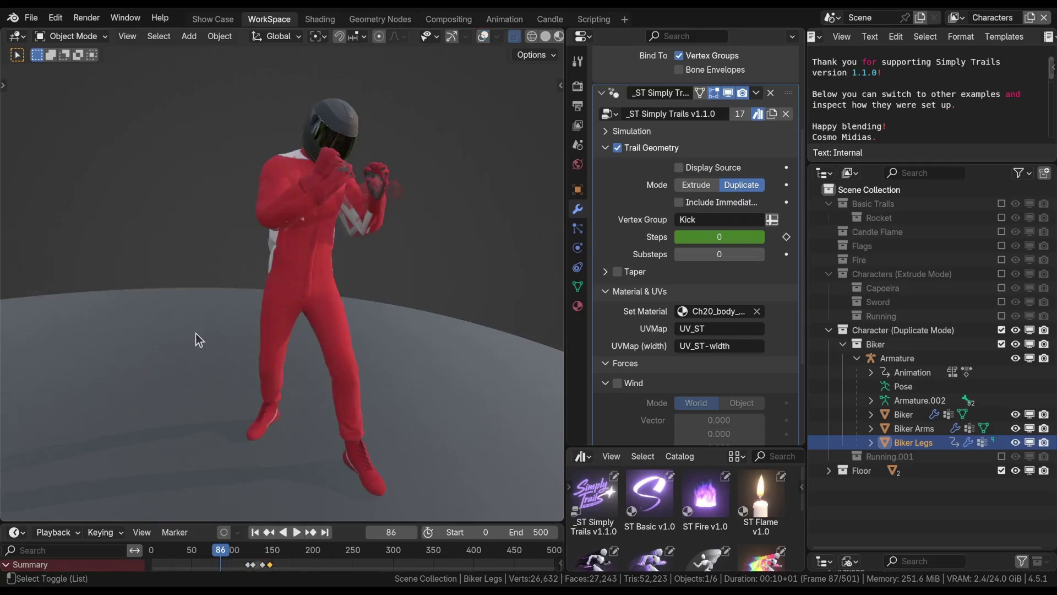
Hide Biker Arms and replay the kick, orbiting to review the leg trail around frame 127.
left_click(1016, 429)
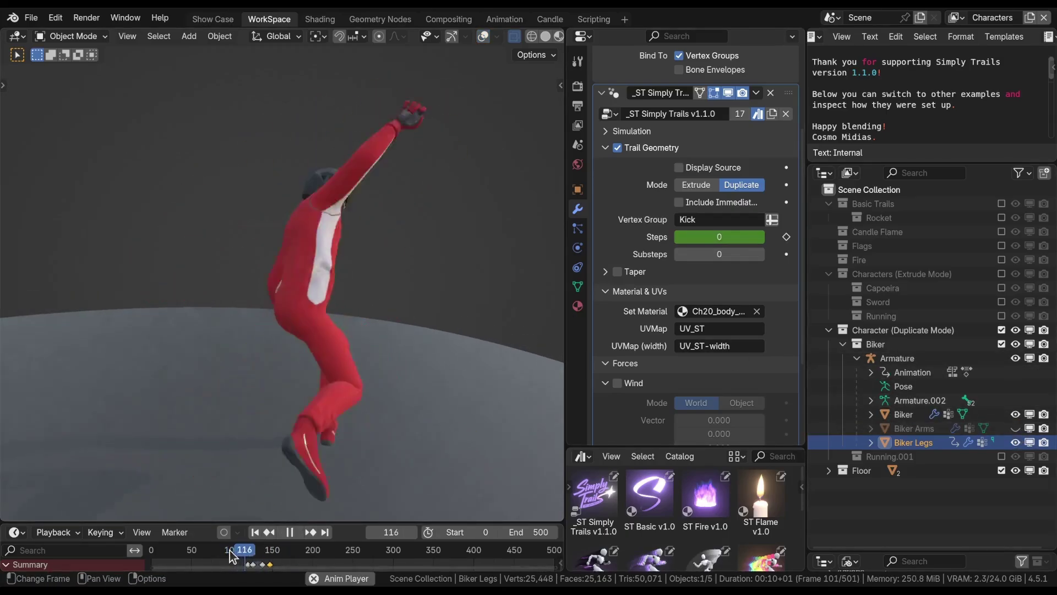
left_click(213, 551)
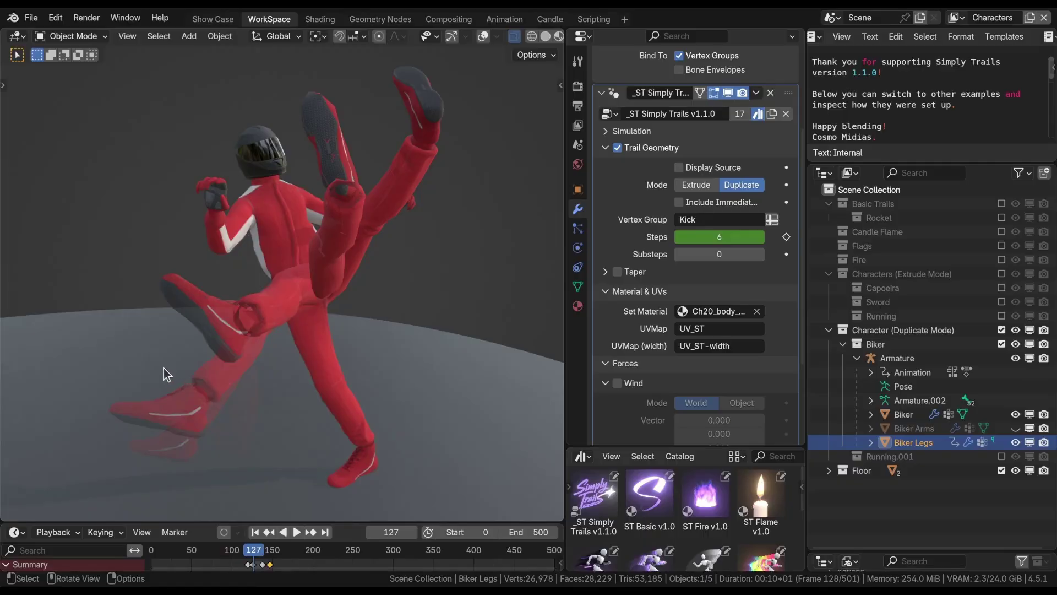
middle_click_drag(120, 340, 193, 234)
key("shift+alt+z")
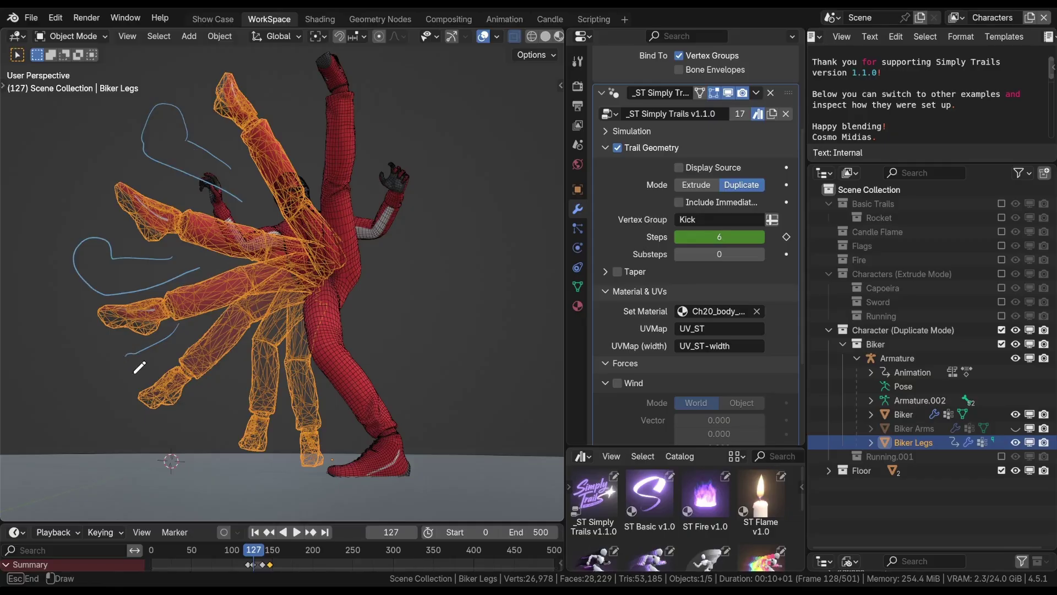
Set leg trail Substeps to 1 and replay the kick from frame 101 with overlays hidden.
left_click(760, 254)
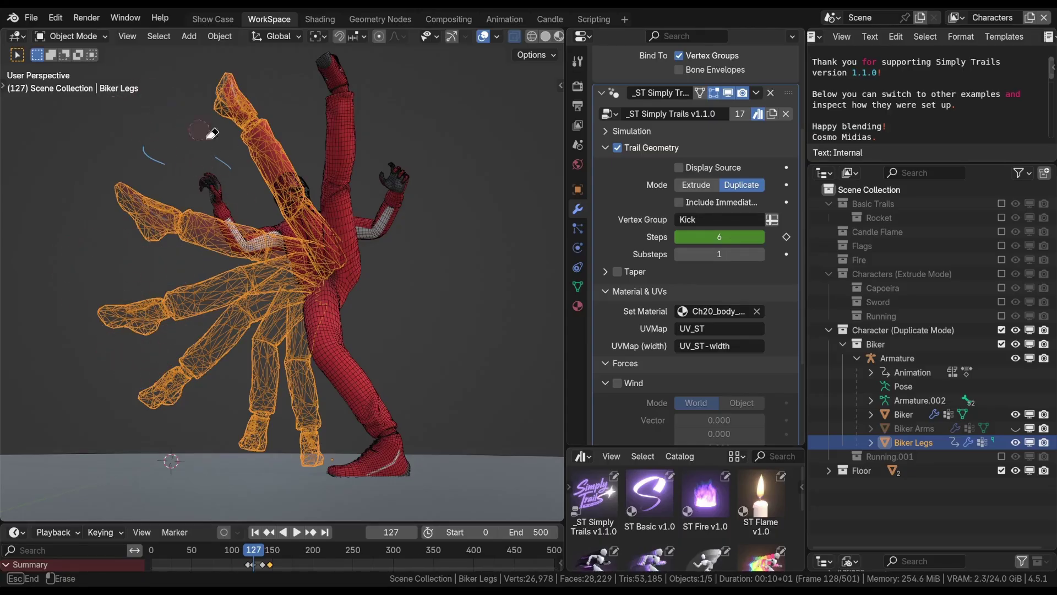
left_click_drag(247, 539, 232, 554)
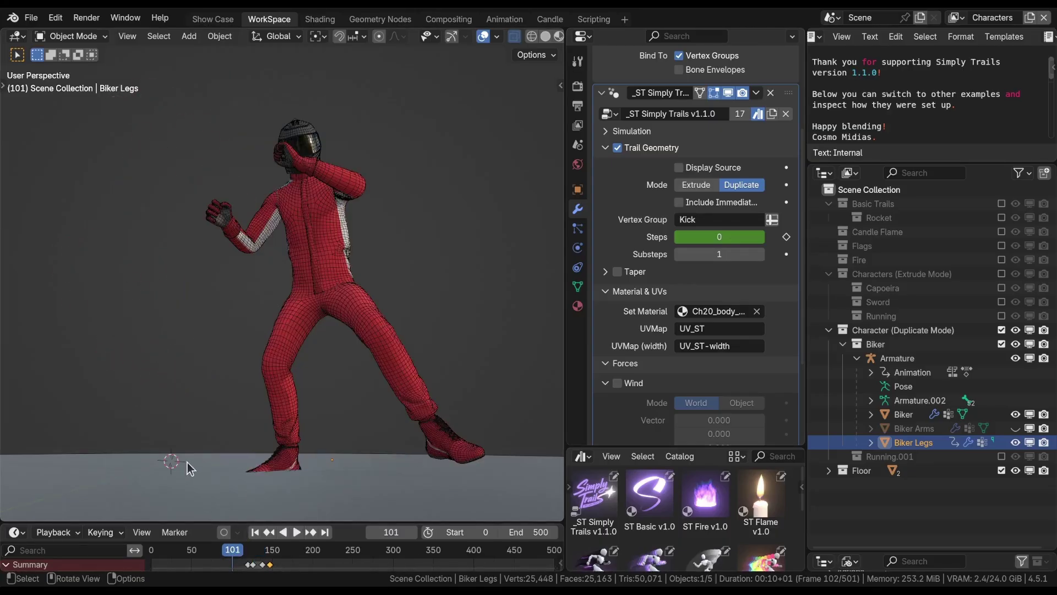
key("space")
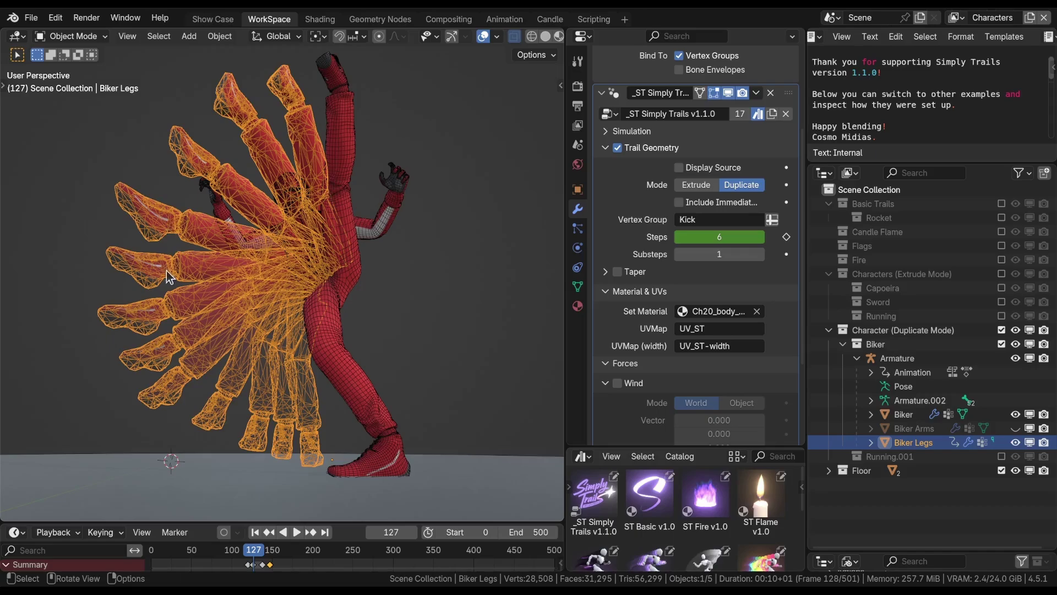
middle_click_drag(123, 245, 260, 263)
key("shift+alt+z")
key("space")
left_click(219, 556)
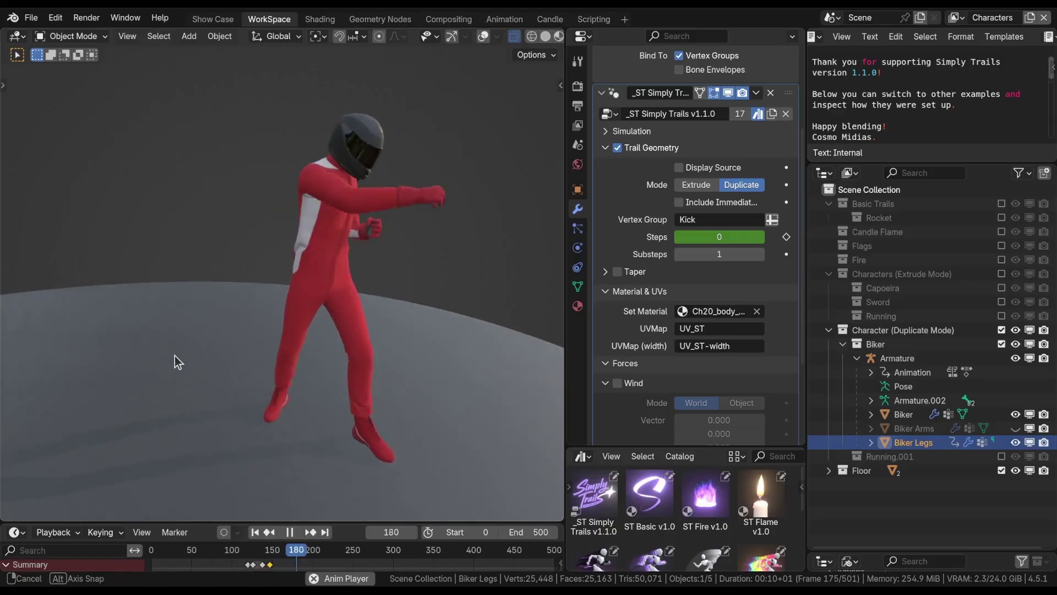
Unhide Biker Arms, select its trail and scrub frames 79 to 92 to check the Steps keys.
left_click(217, 553)
left_click(1016, 428)
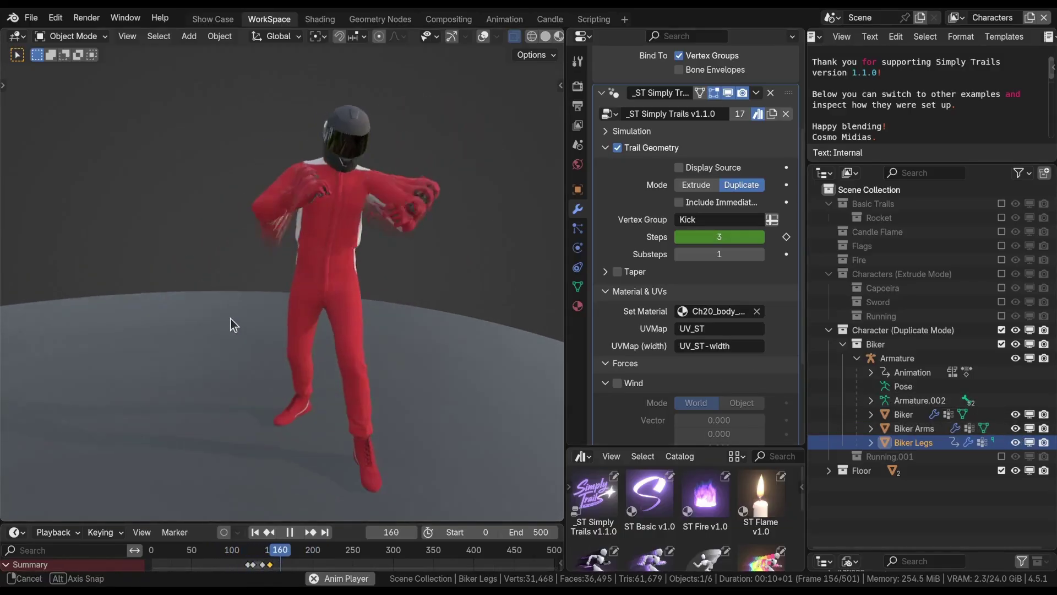
key("space")
mouse_move(216, 552)
left_mouse_down()
mouse_move(162, 558)
mouse_move(231, 564)
mouse_move(215, 563)
left_mouse_up()
left_click(411, 204)
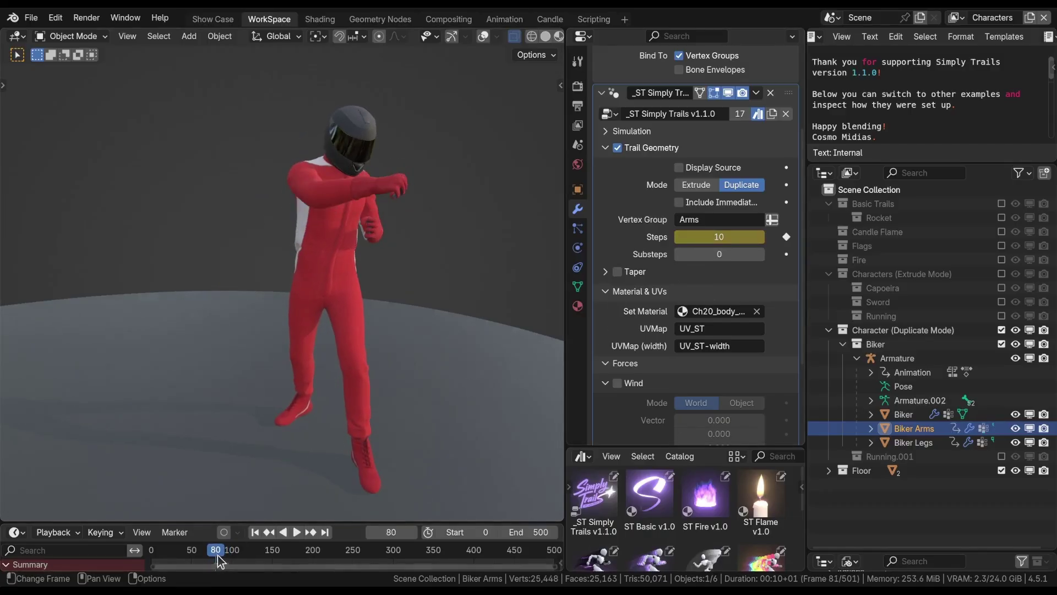
left_click_drag(219, 560, 228, 558)
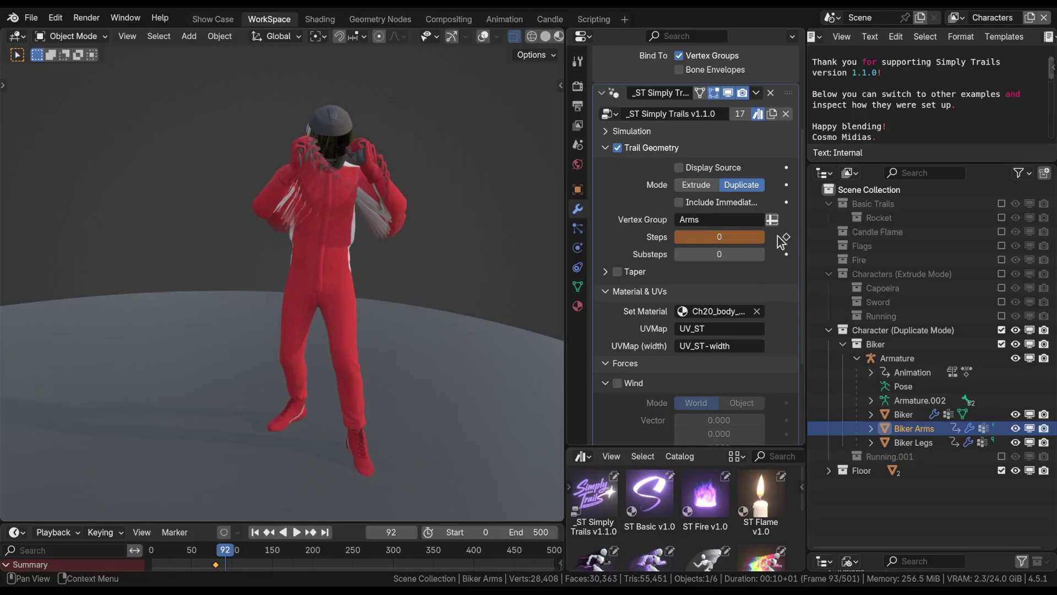
Replay the animation from the start, orbiting to watch the arms trail across the punches.
key("shift+Left")
middle_click_drag(168, 352, 221, 319)
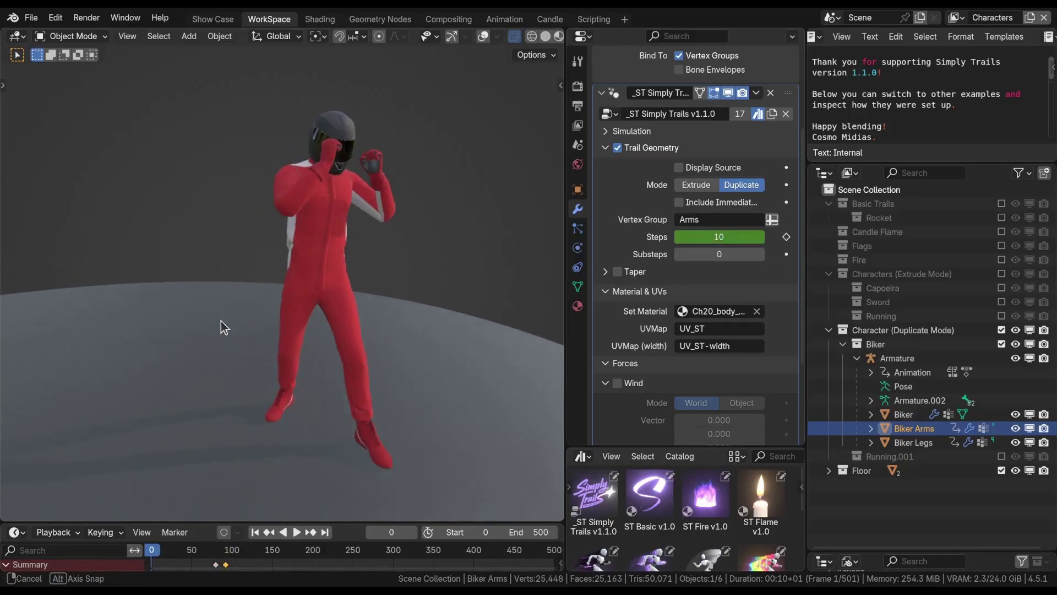
key("space")
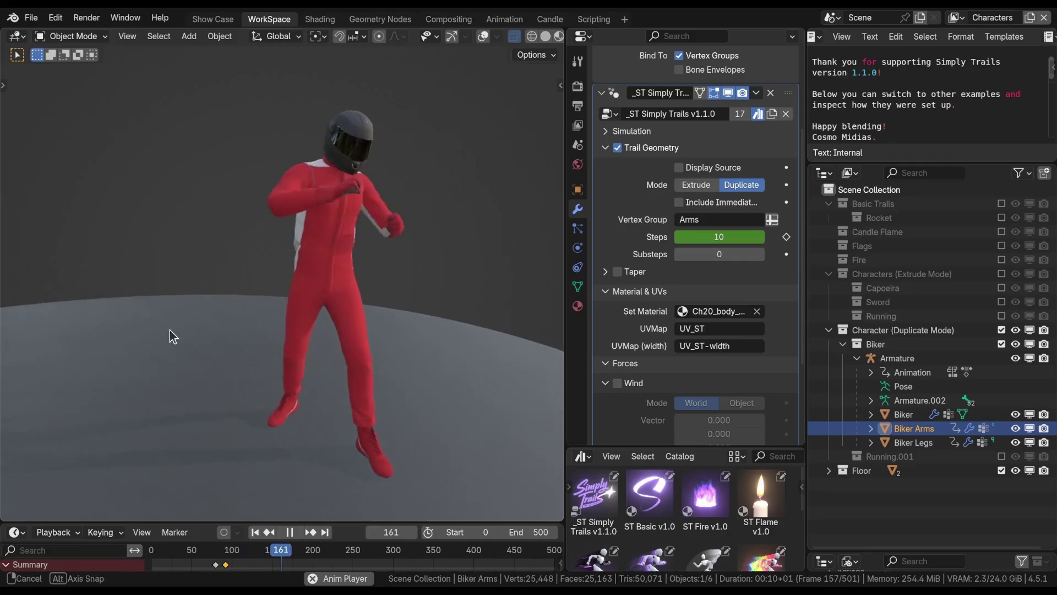
left_click(153, 553)
middle_click_drag(124, 404, 137, 330)
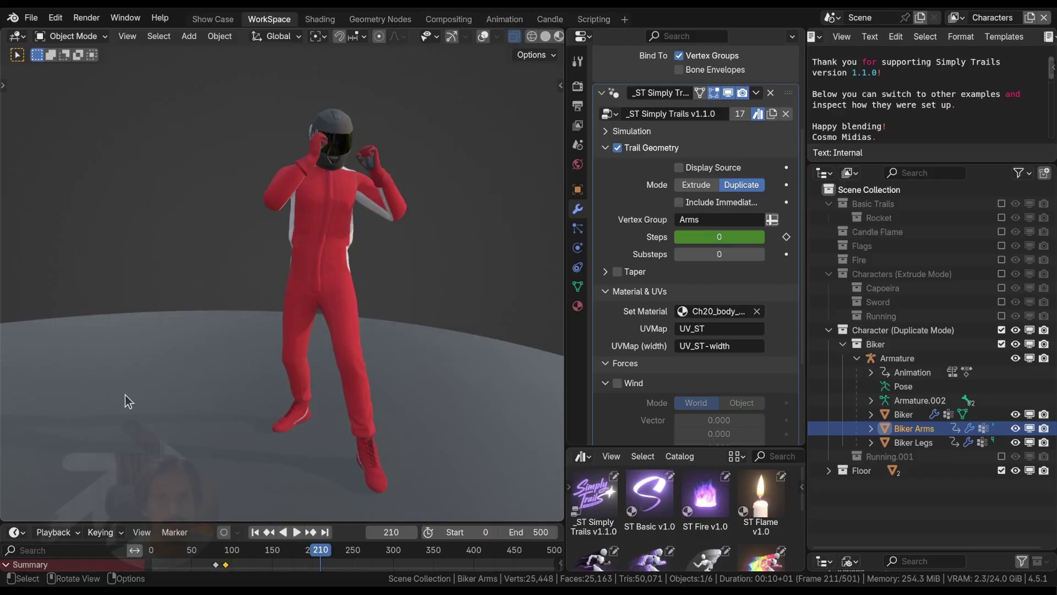